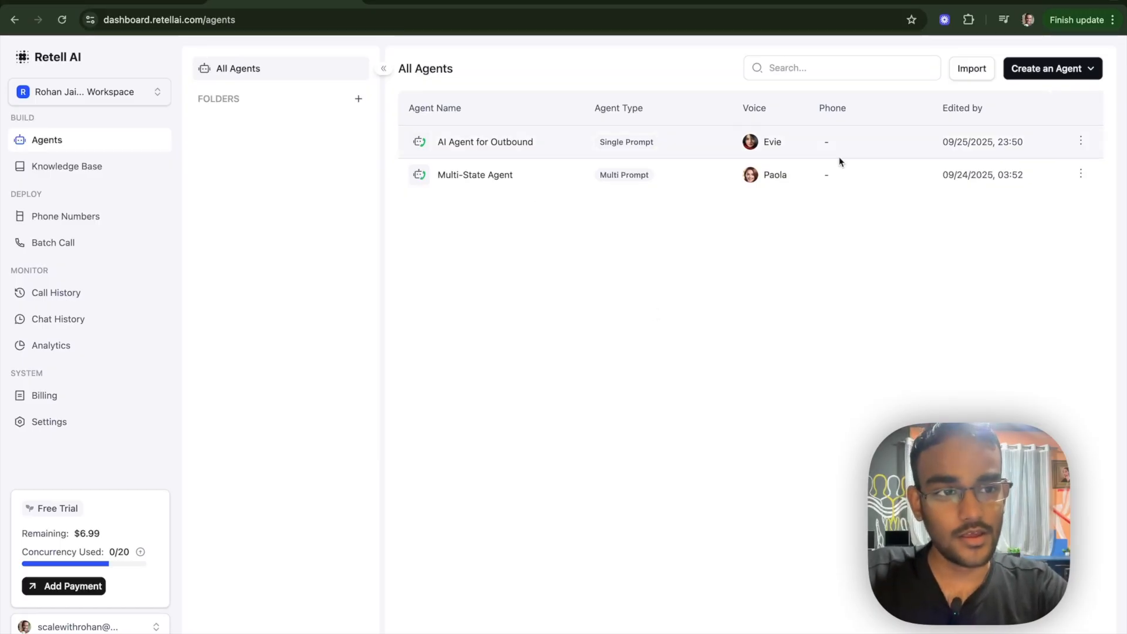
Create a blank voice agent of the Single Prompt Agent type.
click(1045, 75)
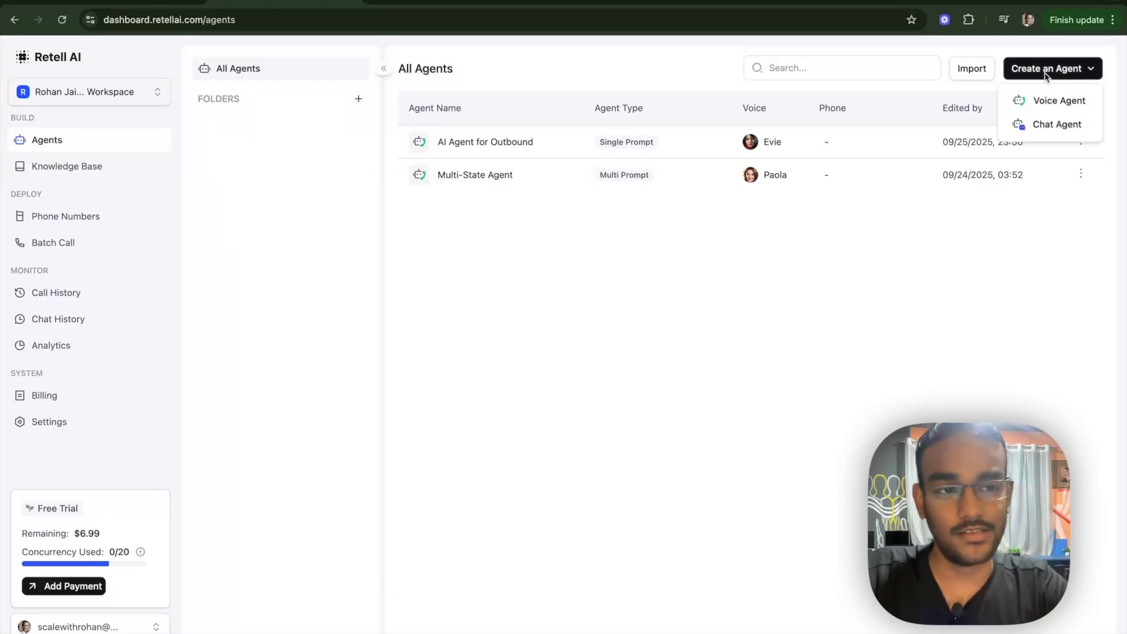
click(1060, 103)
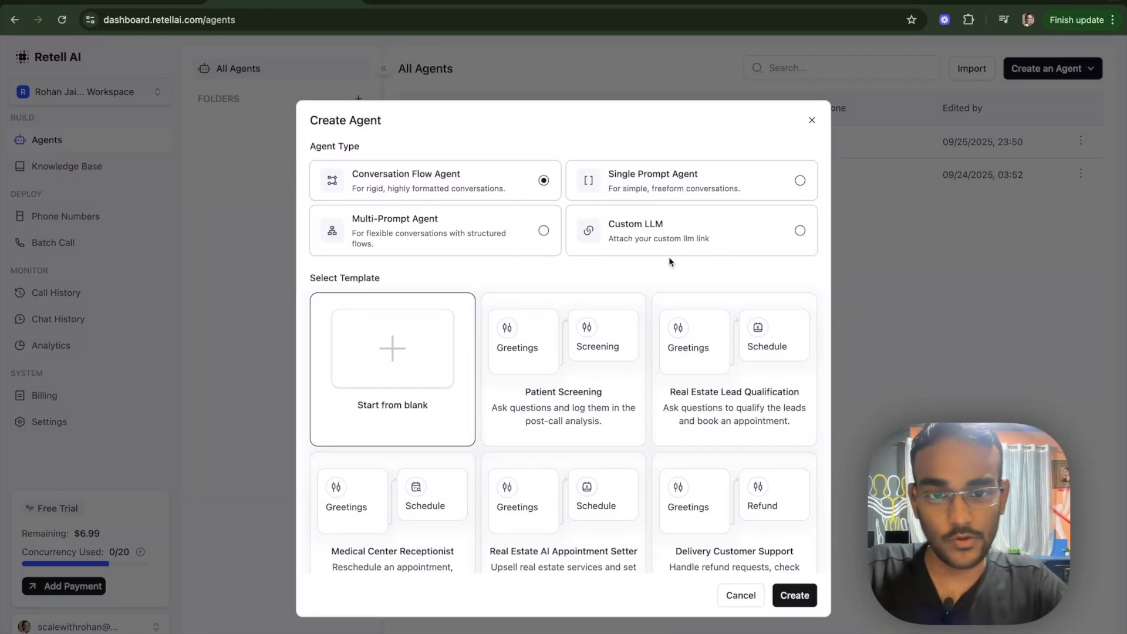
click(800, 181)
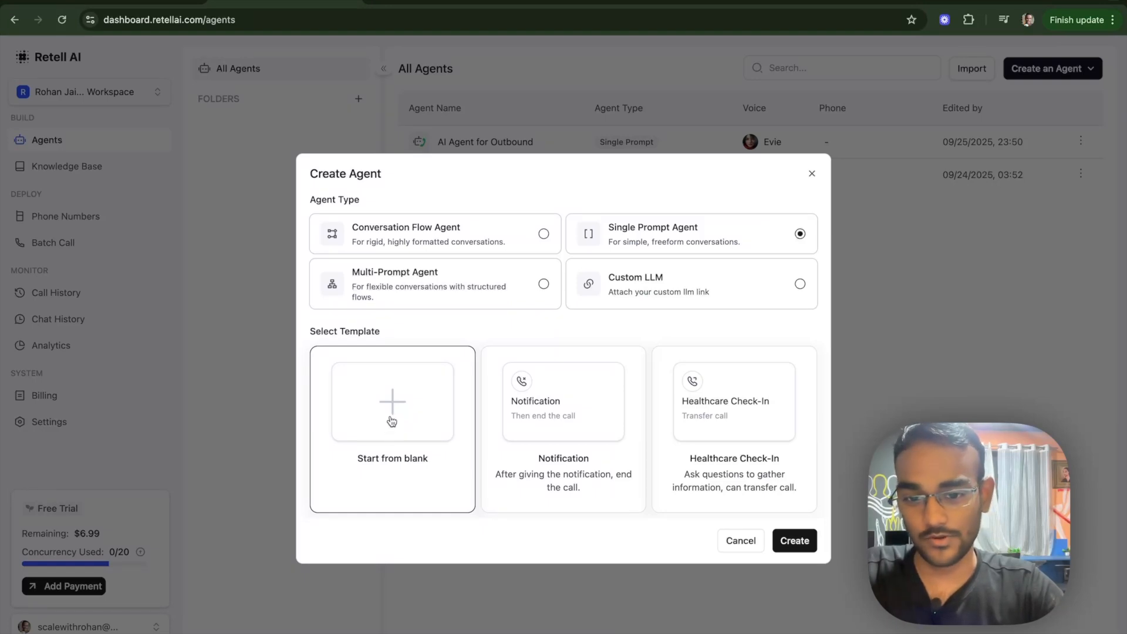
click(804, 541)
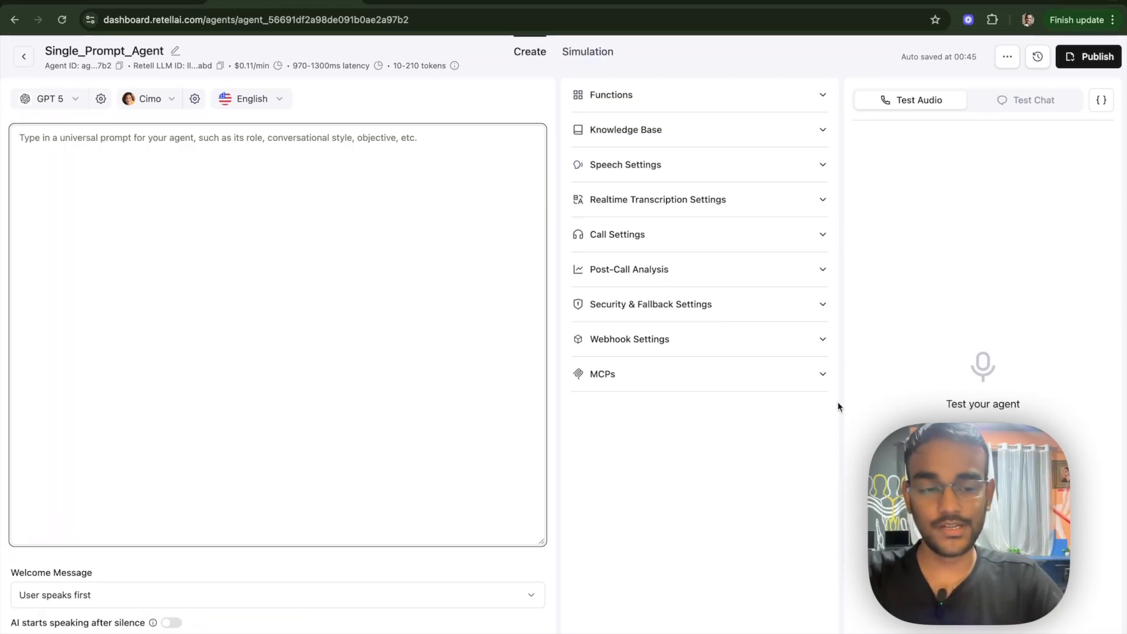
Rename the agent as The Karavalli Restaurant.
click(175, 52)
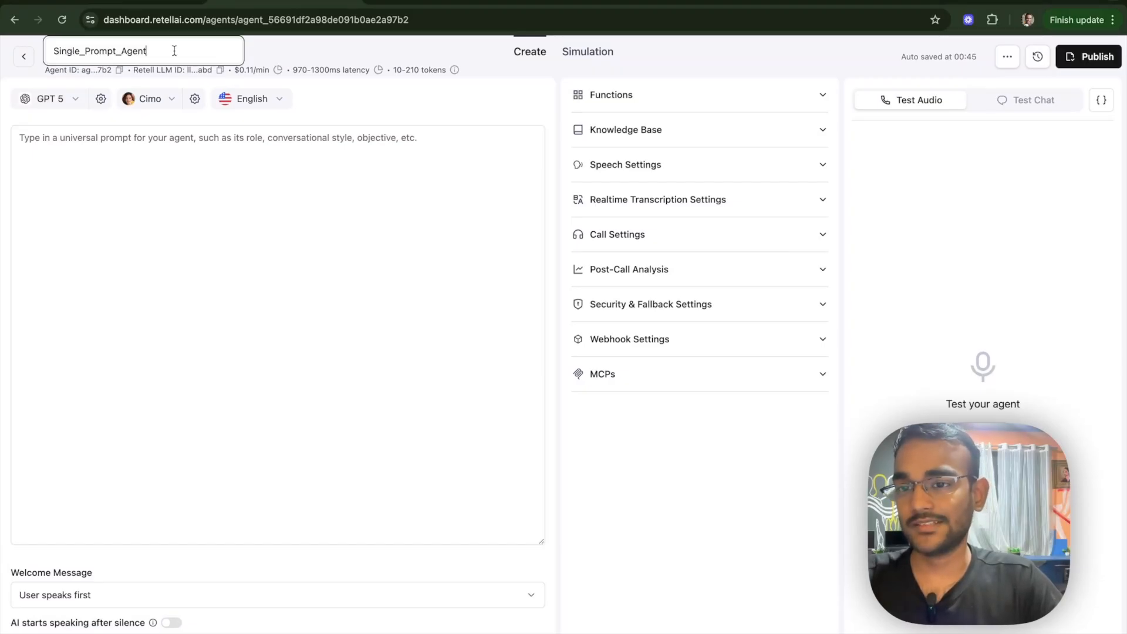
key(ctrl+a)
key(BackSpace)
text(The Karavalli Restaurant)
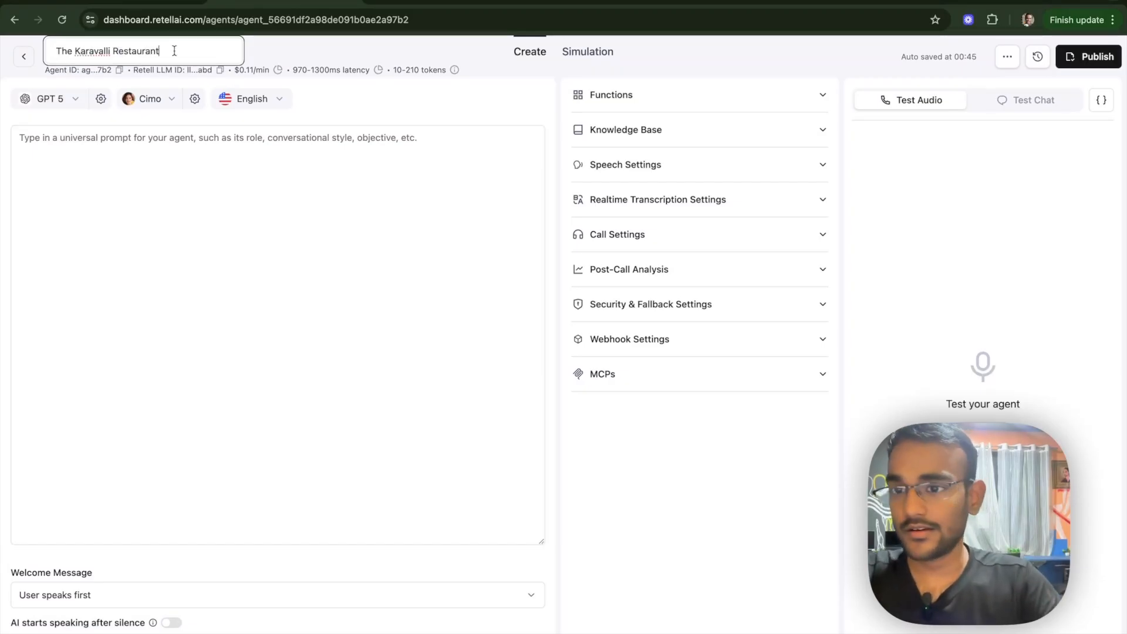
click(219, 171)
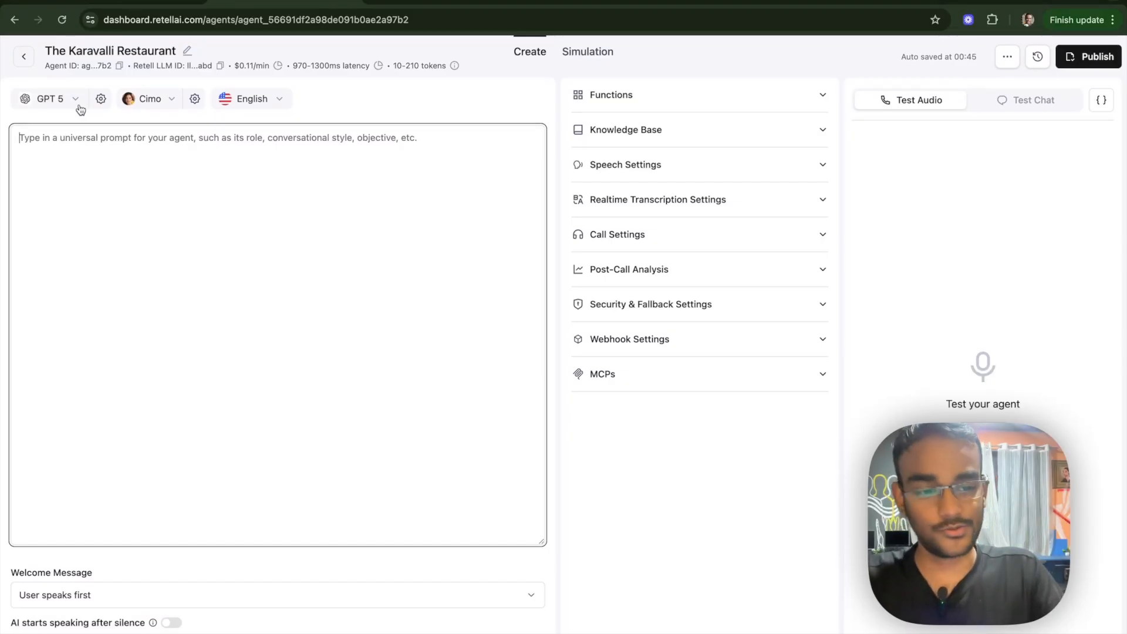
click(139, 260)
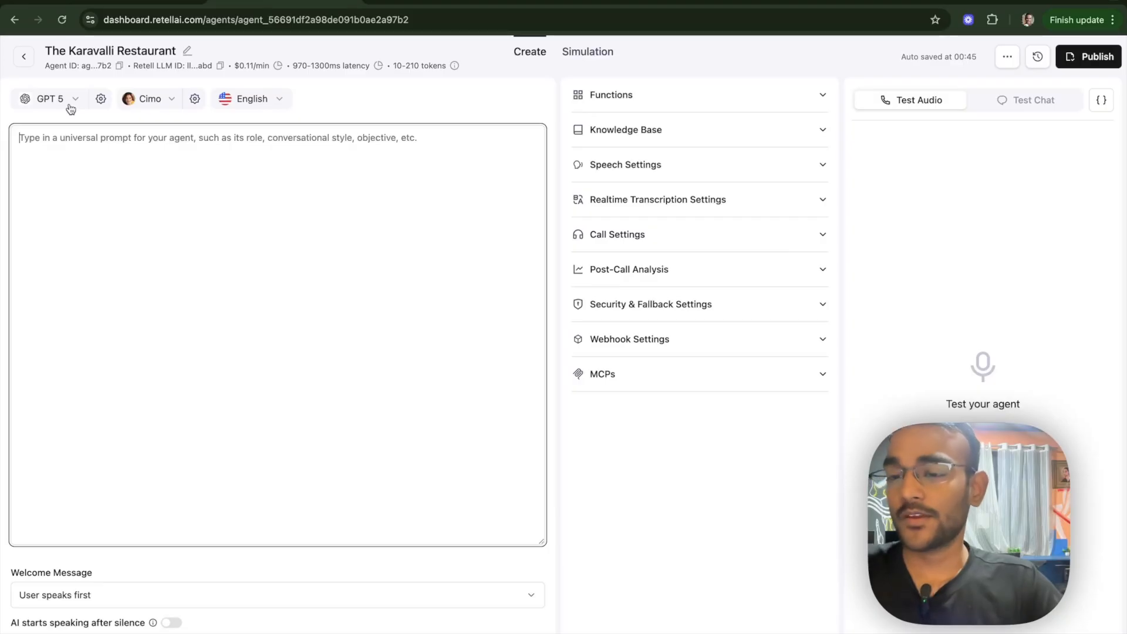
click(155, 252)
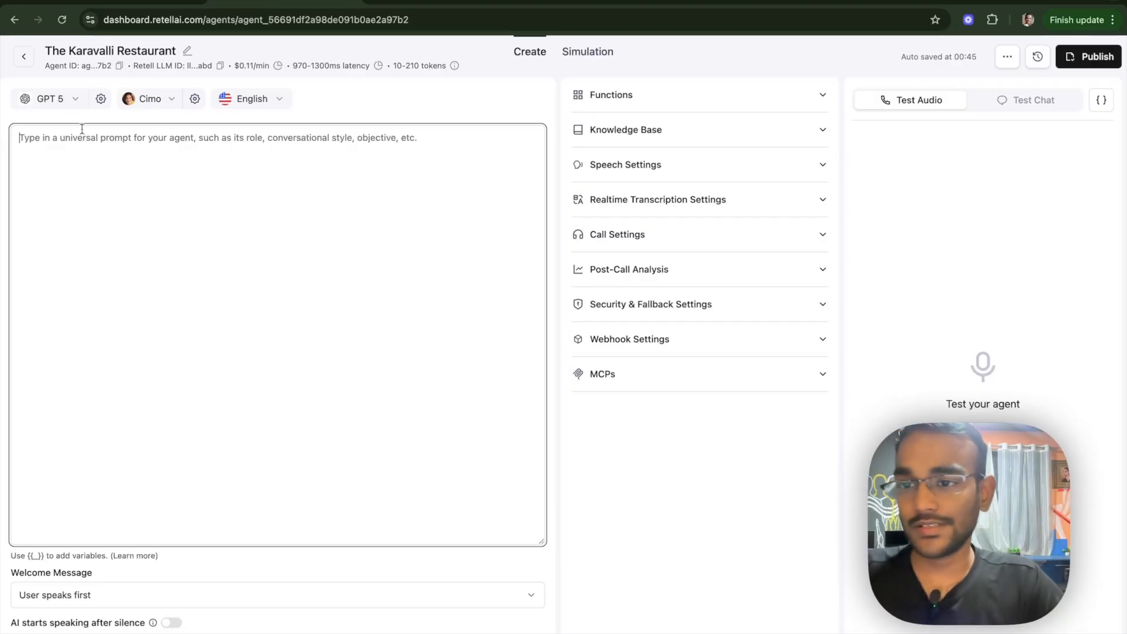
Examine the language models available for the agent and their per-minute prices.
click(71, 97)
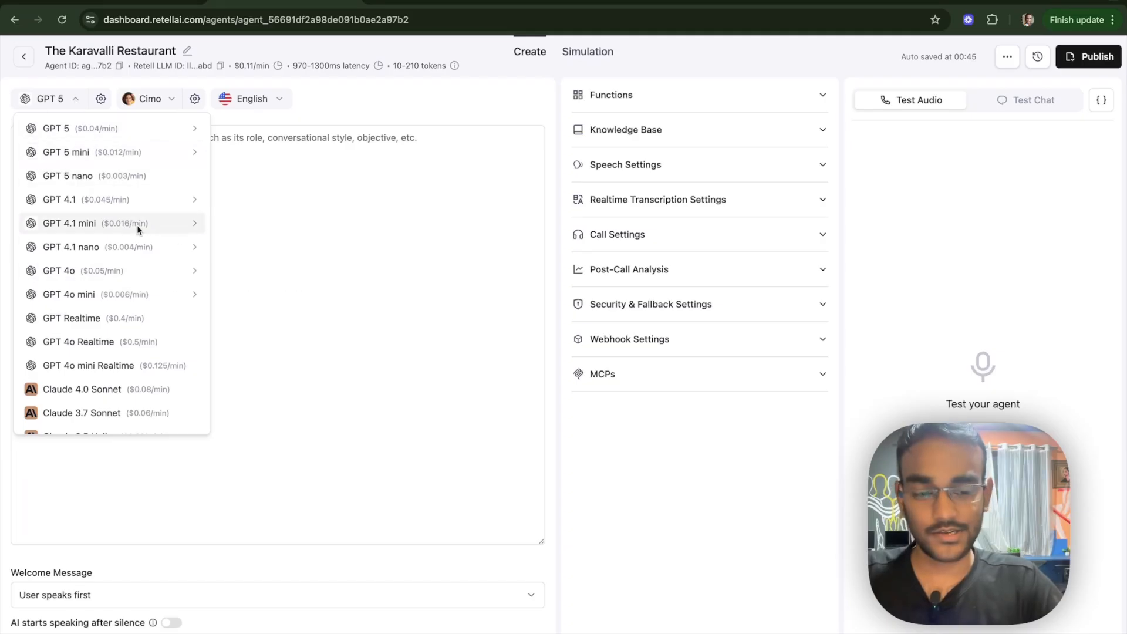
mouse_move(131, 225)
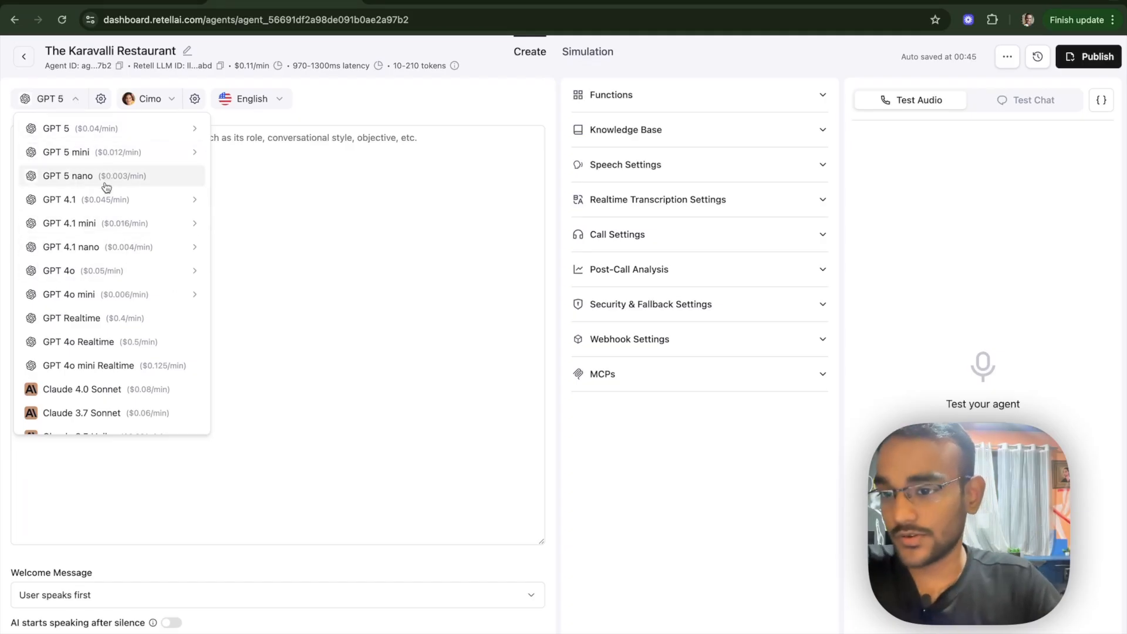
scroll(103, 277, down, 2)
scroll(103, 277, up, 2)
mouse_move(107, 291)
scroll(106, 294, down, 2)
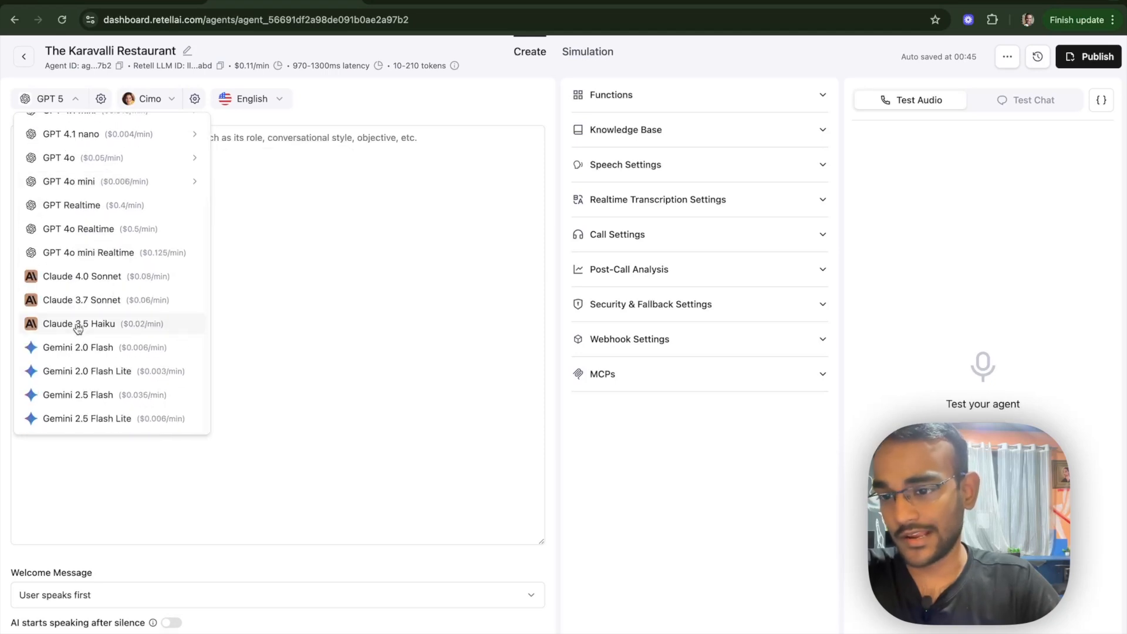
scroll(131, 280, up, 2)
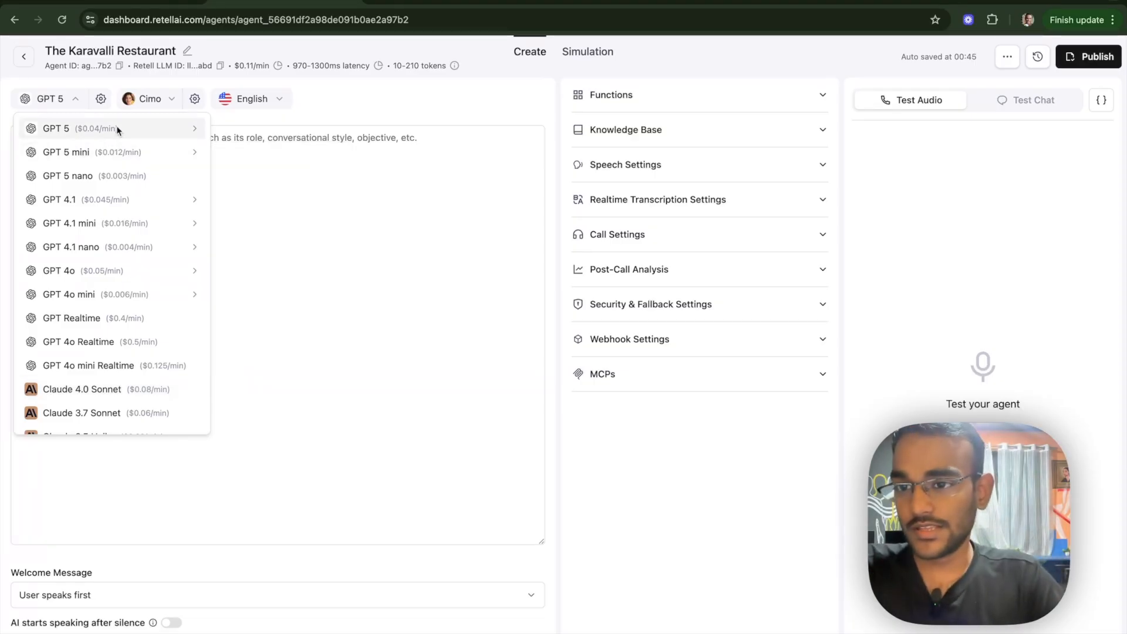
scroll(115, 216, down, 2)
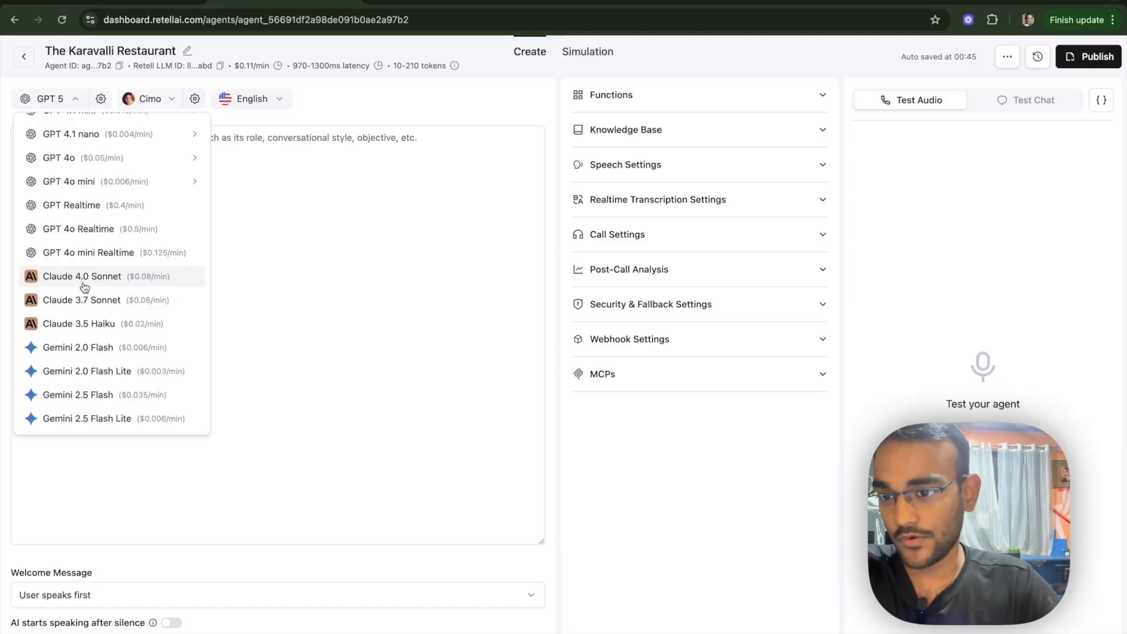
scroll(90, 352, up, 2)
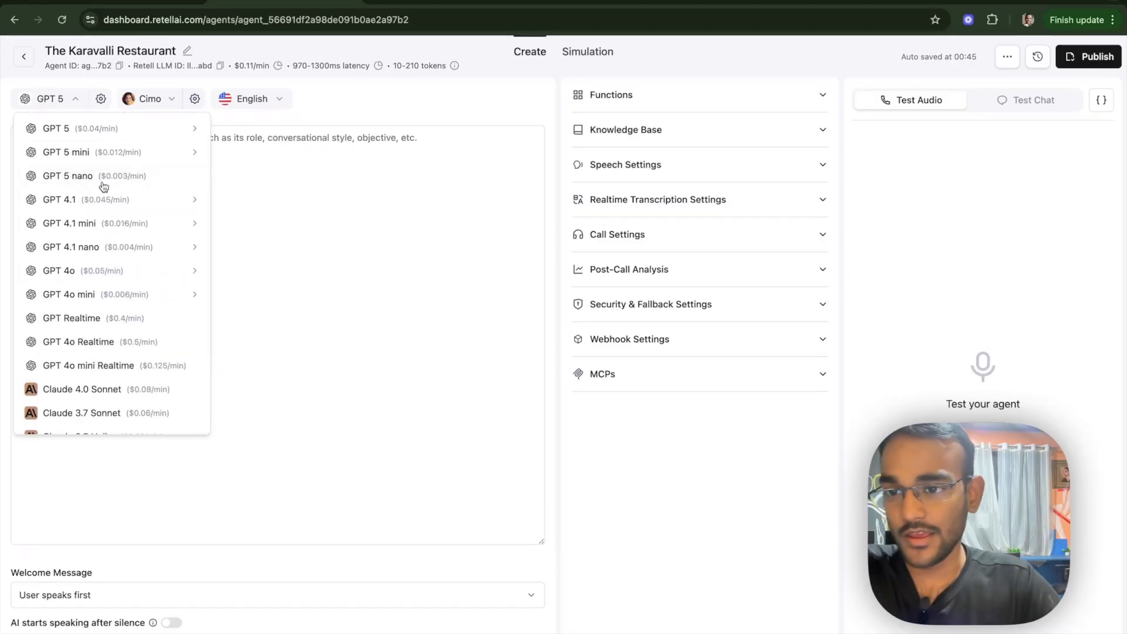
Choose GPT 5 with the Default tier as the agent's language model.
mouse_move(79, 131)
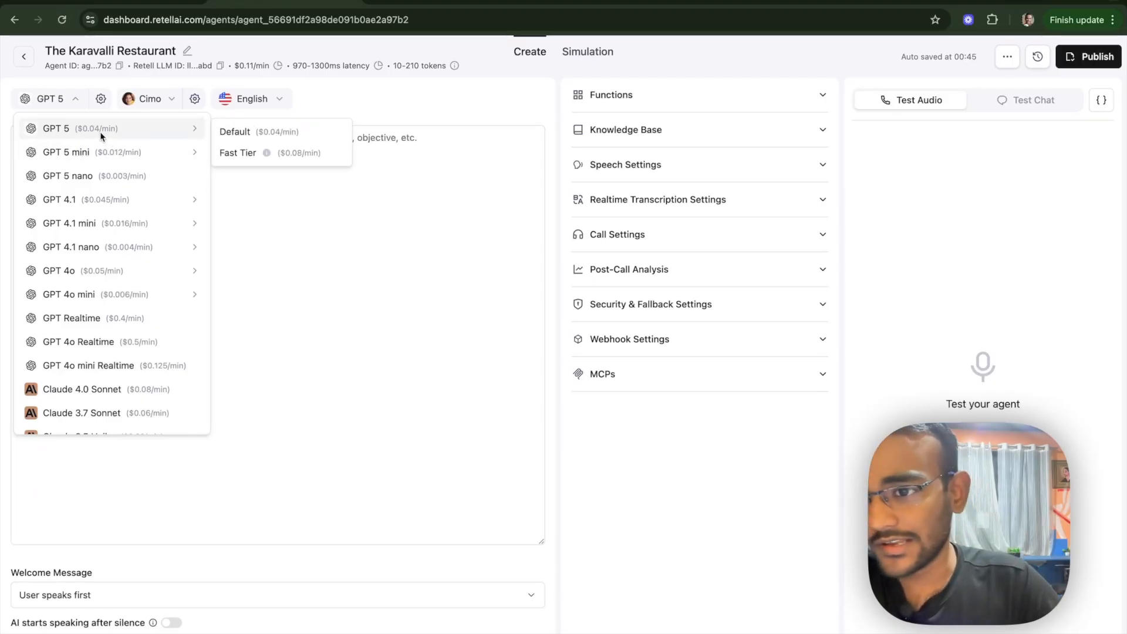
scroll(100, 132, up, 5)
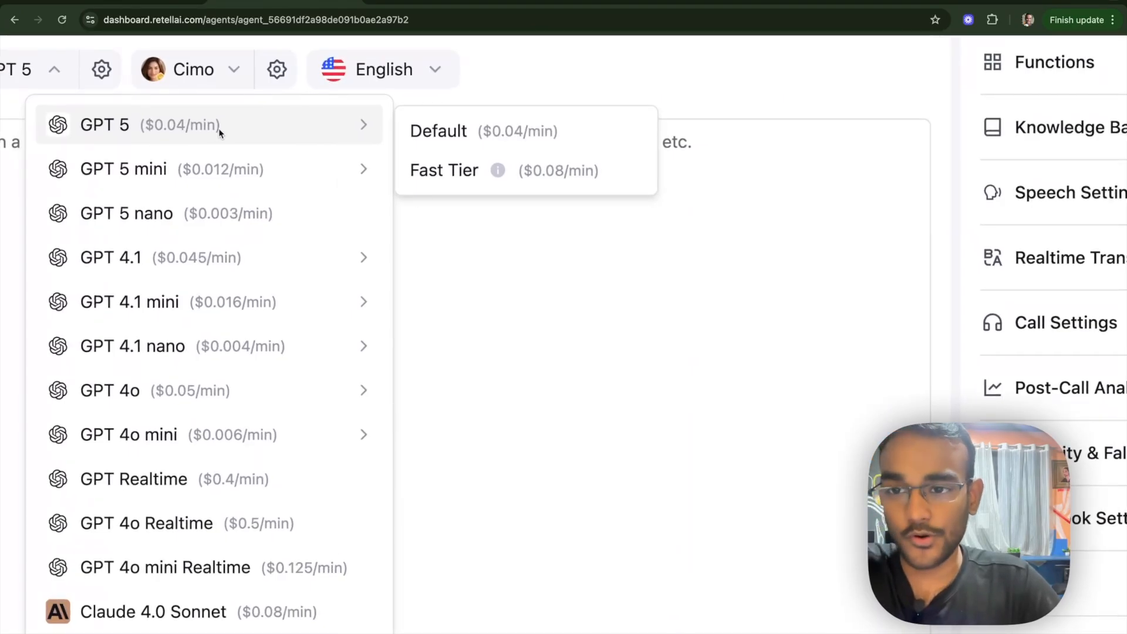
scroll(224, 219, down, 1)
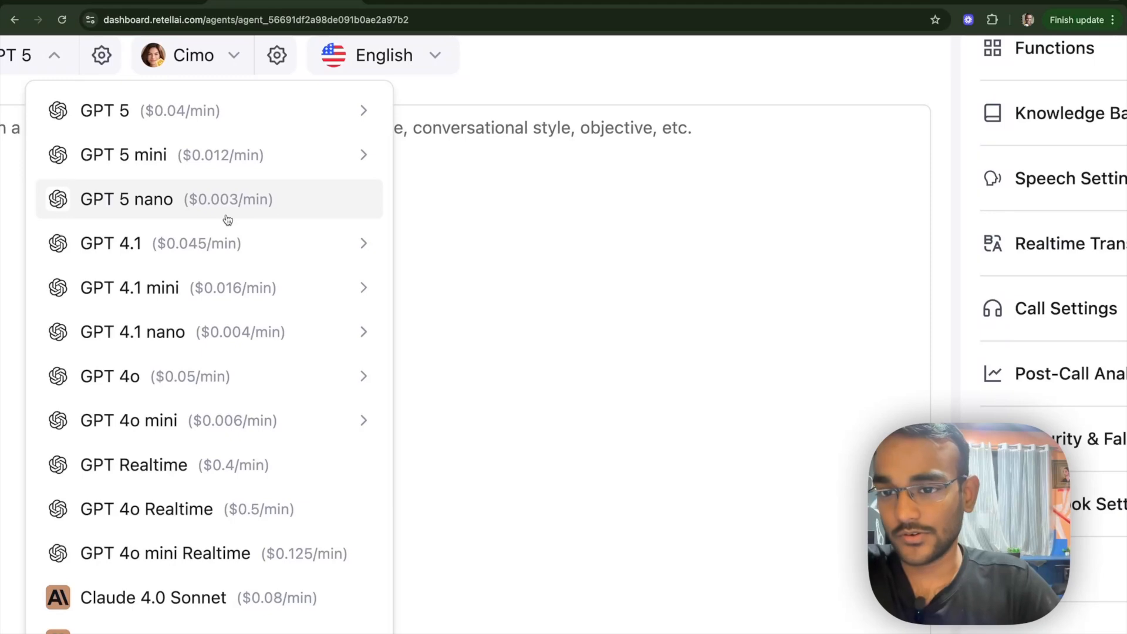
mouse_move(245, 485)
scroll(245, 484, down, 5)
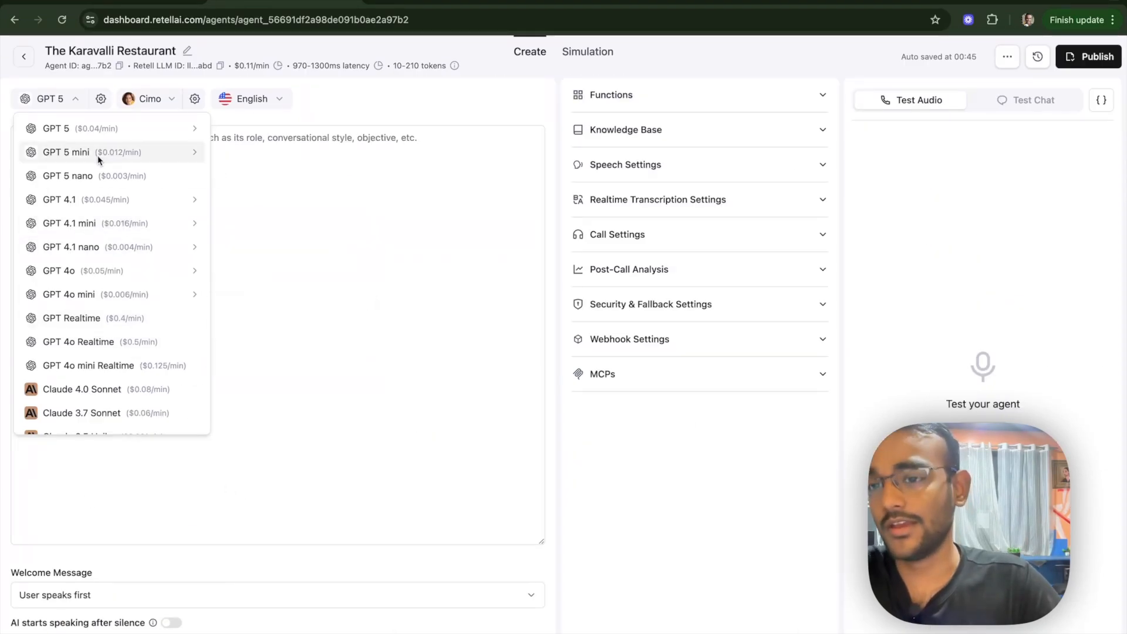
mouse_move(101, 146)
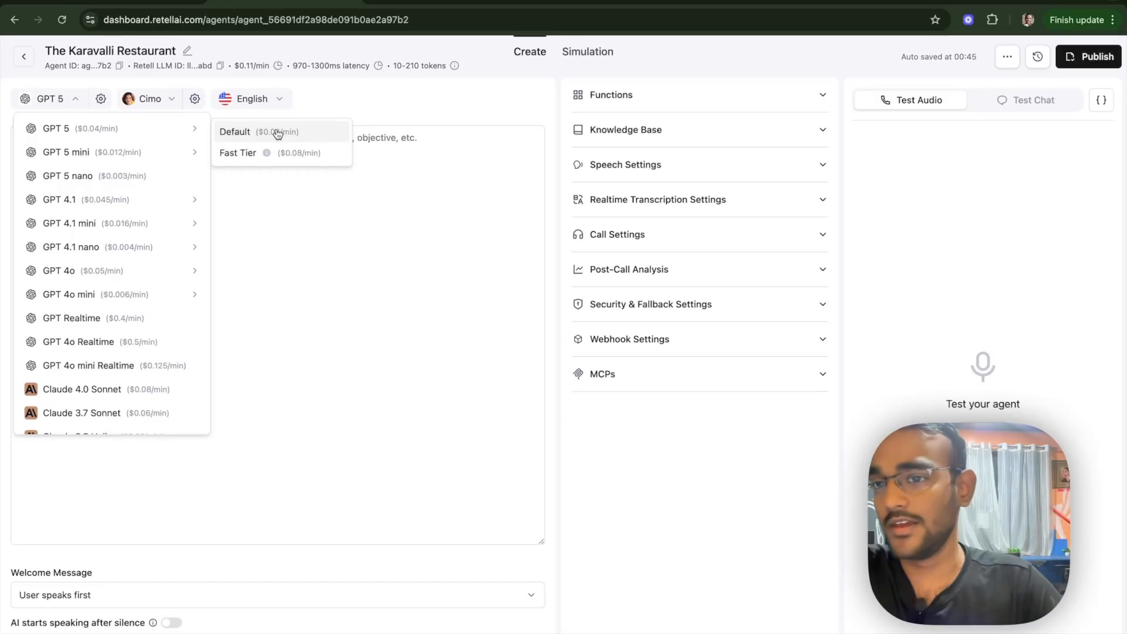
click(235, 131)
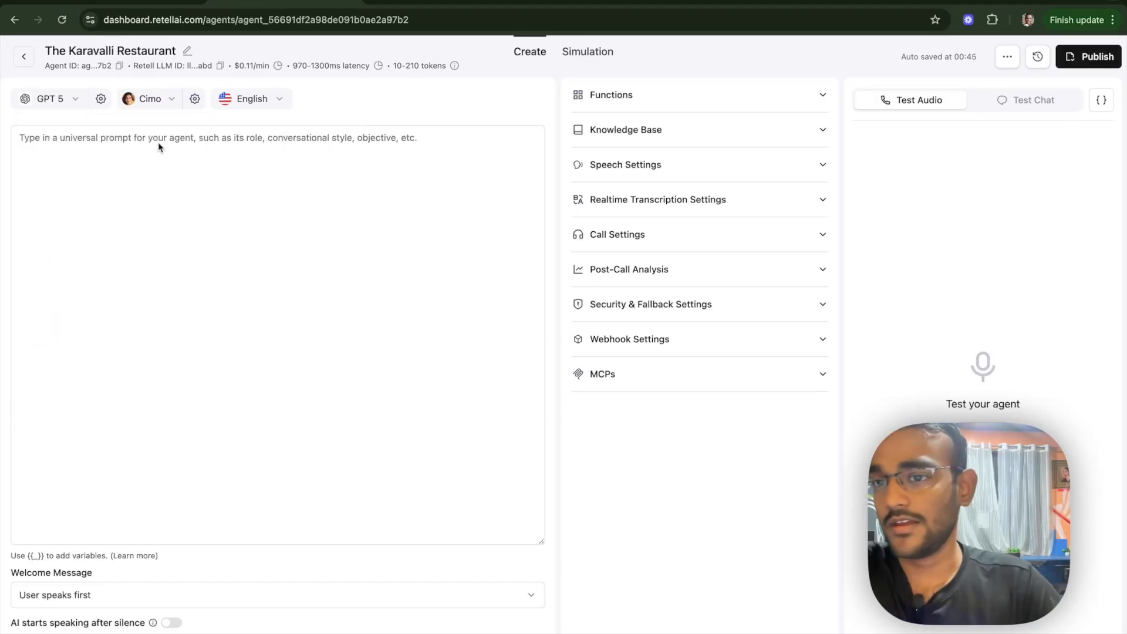
Set the LLM temperature to 0.02, leave structured output off, and save the model settings.
click(101, 101)
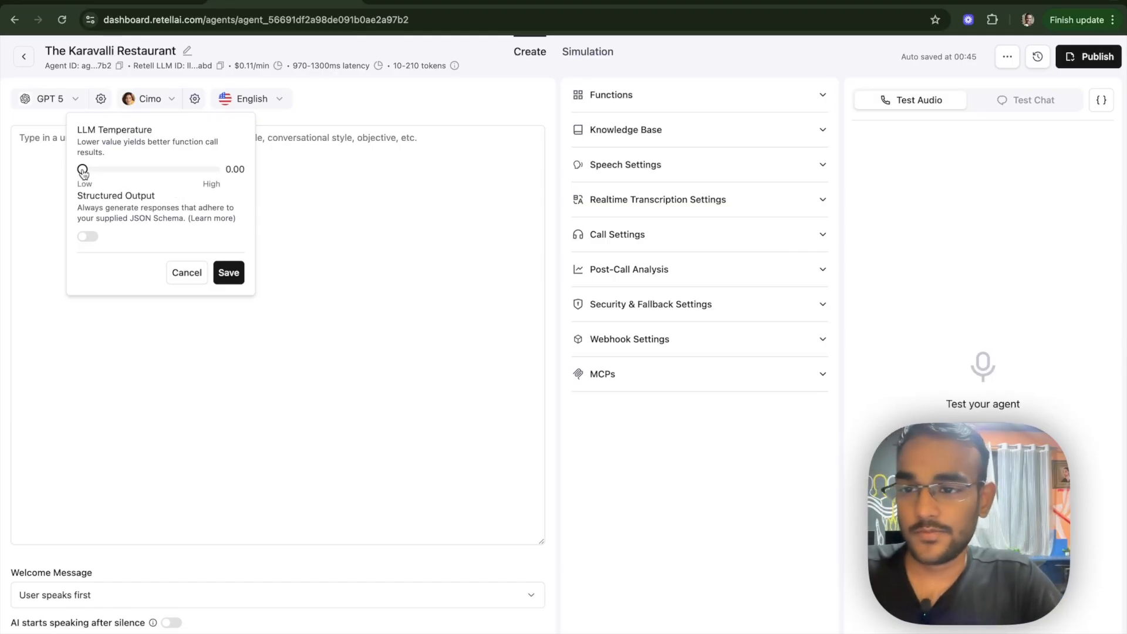
drag(83, 170, 202, 179)
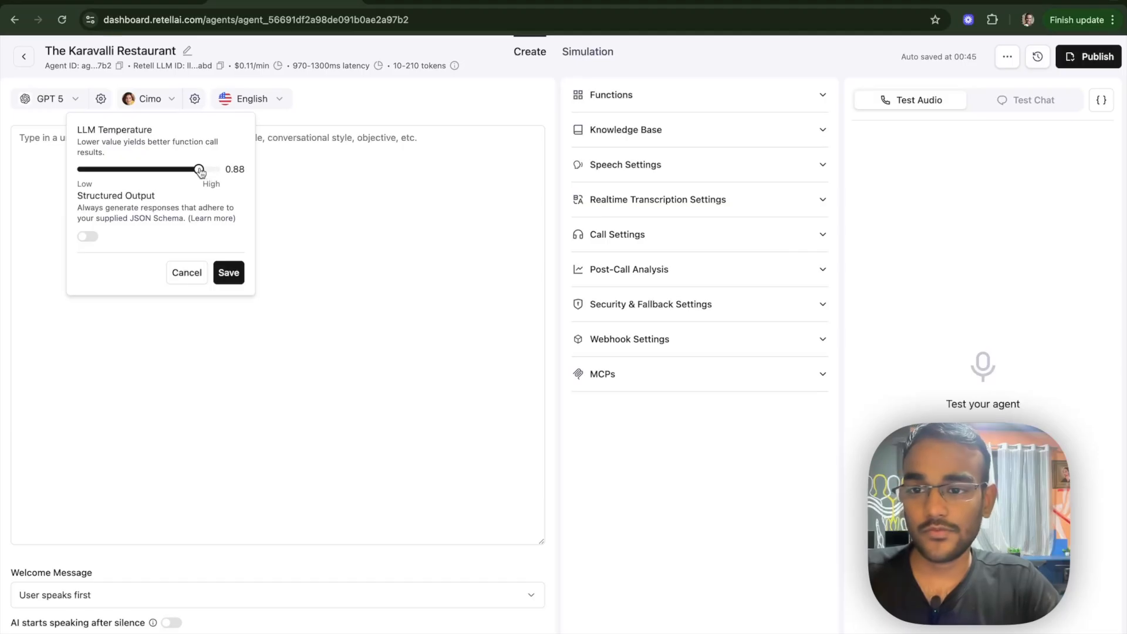
drag(198, 169, 85, 179)
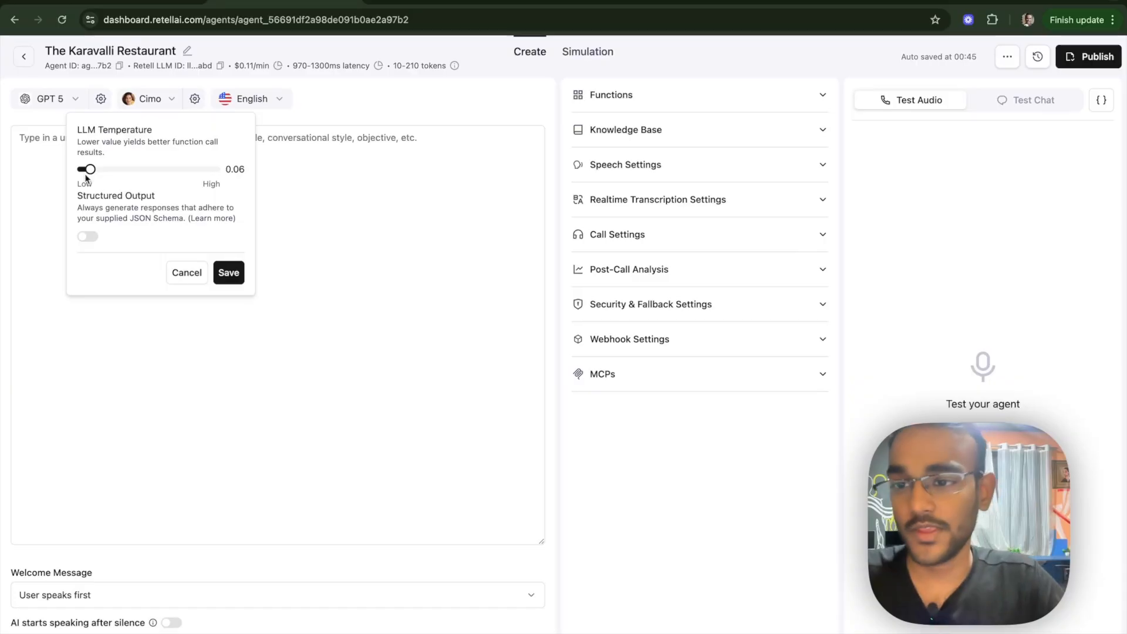
drag(89, 170, 83, 172)
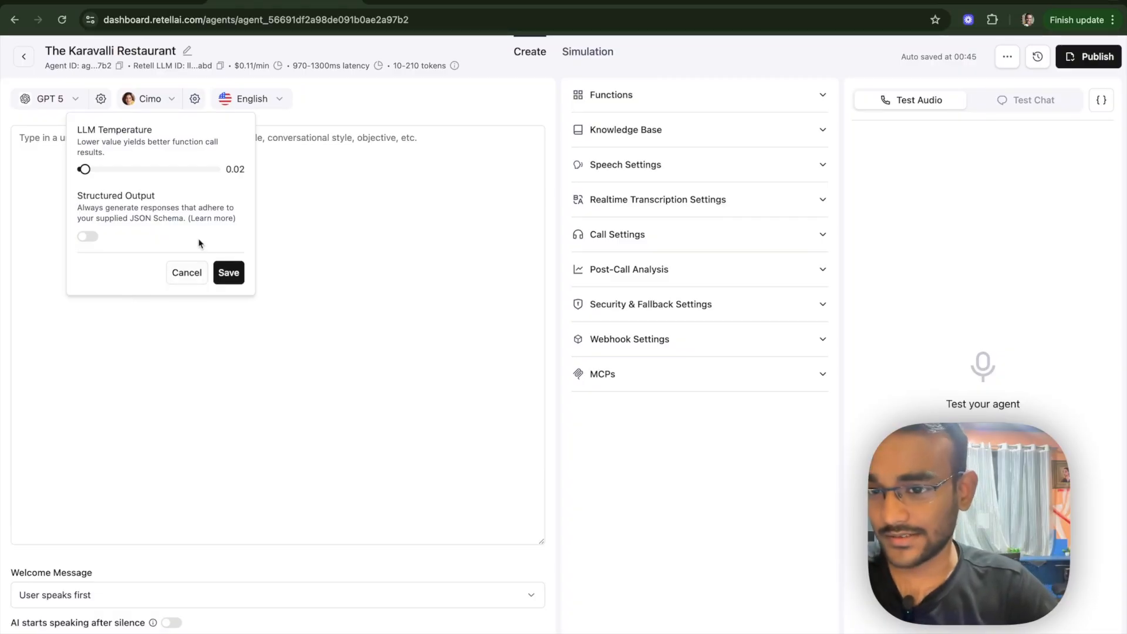
click(229, 273)
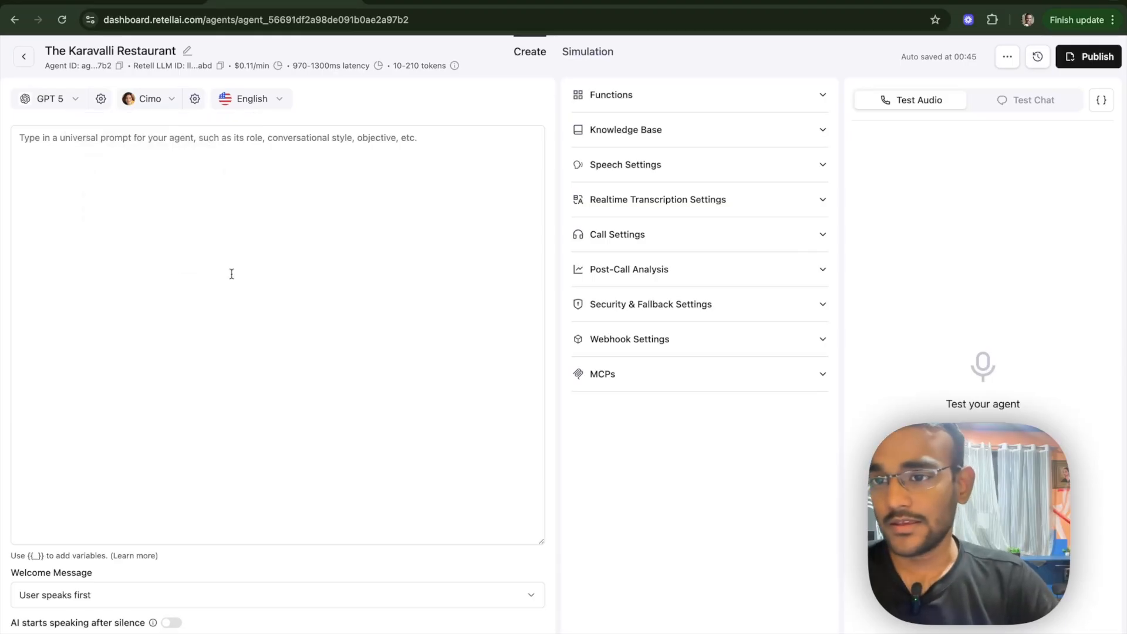
Browse the agent voices offered by Elevenlabs, OpenAI and Cartesia, comparing their accent and age traits.
click(169, 100)
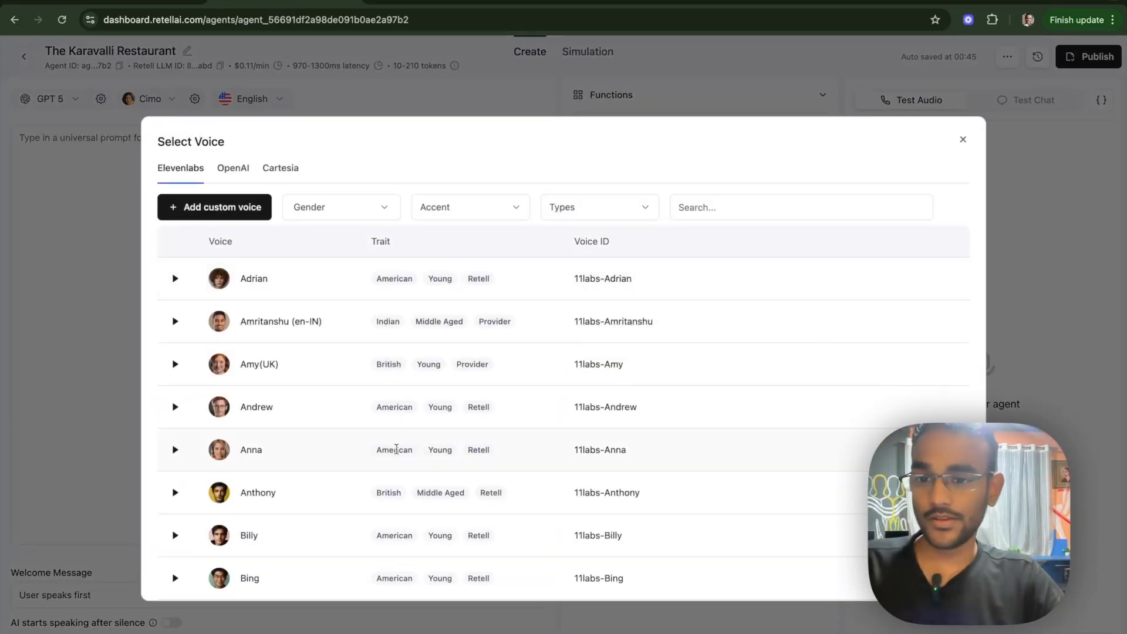
scroll(396, 447, down, 10)
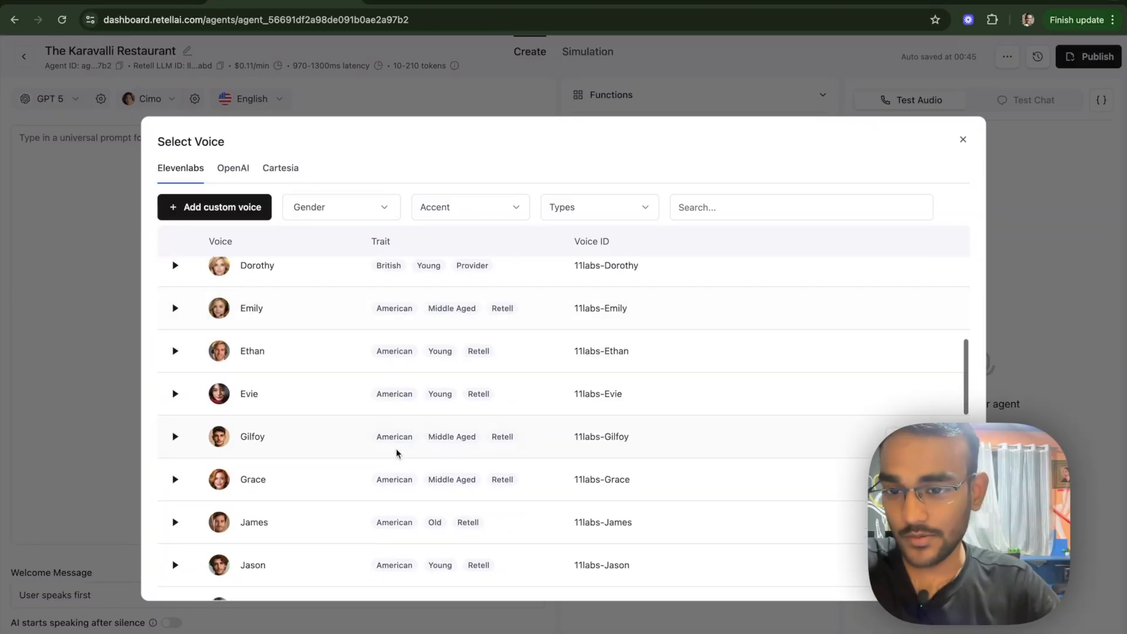
scroll(396, 450, down, 5)
scroll(396, 449, down, 15)
scroll(397, 450, up, 20)
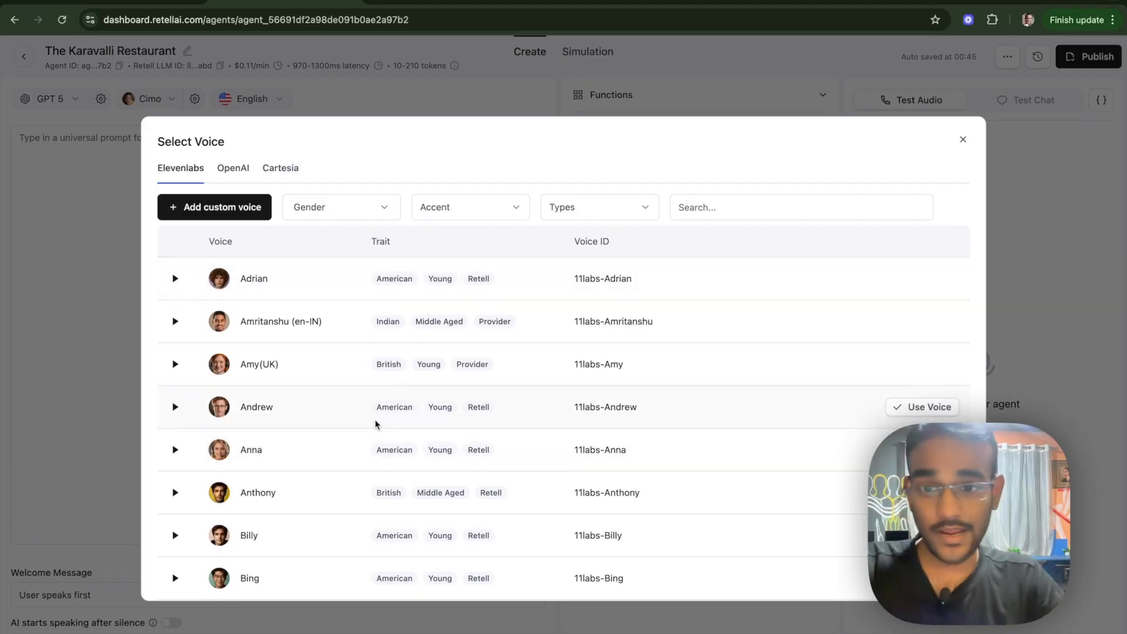
click(236, 171)
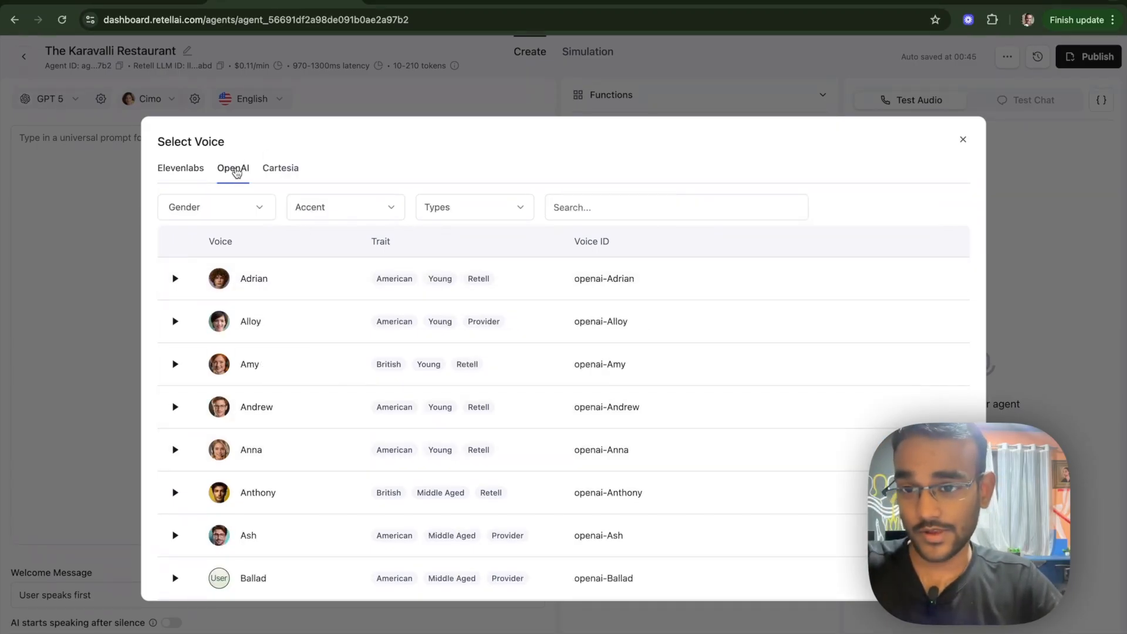
scroll(325, 434, down, 5)
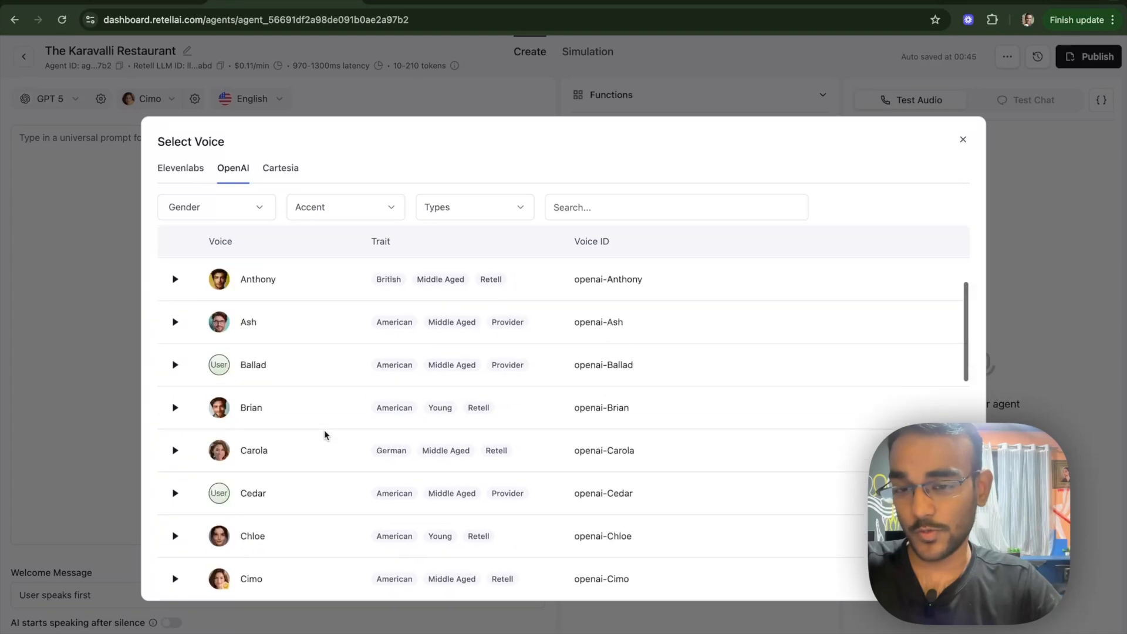
scroll(325, 434, up, 5)
click(279, 170)
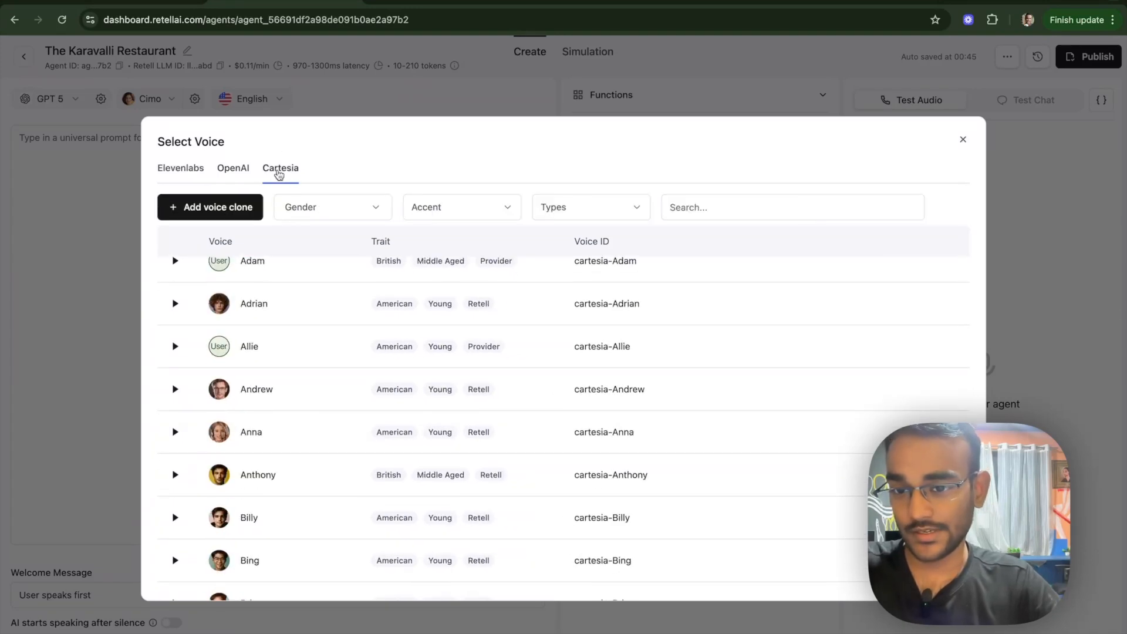
click(184, 170)
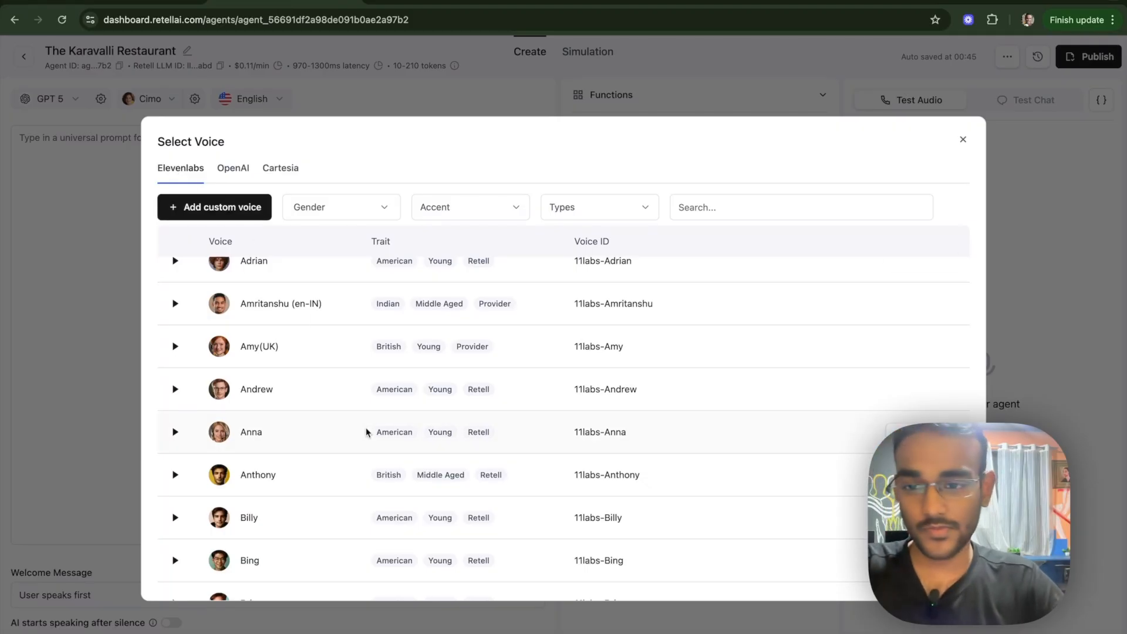
scroll(366, 432, down, 15)
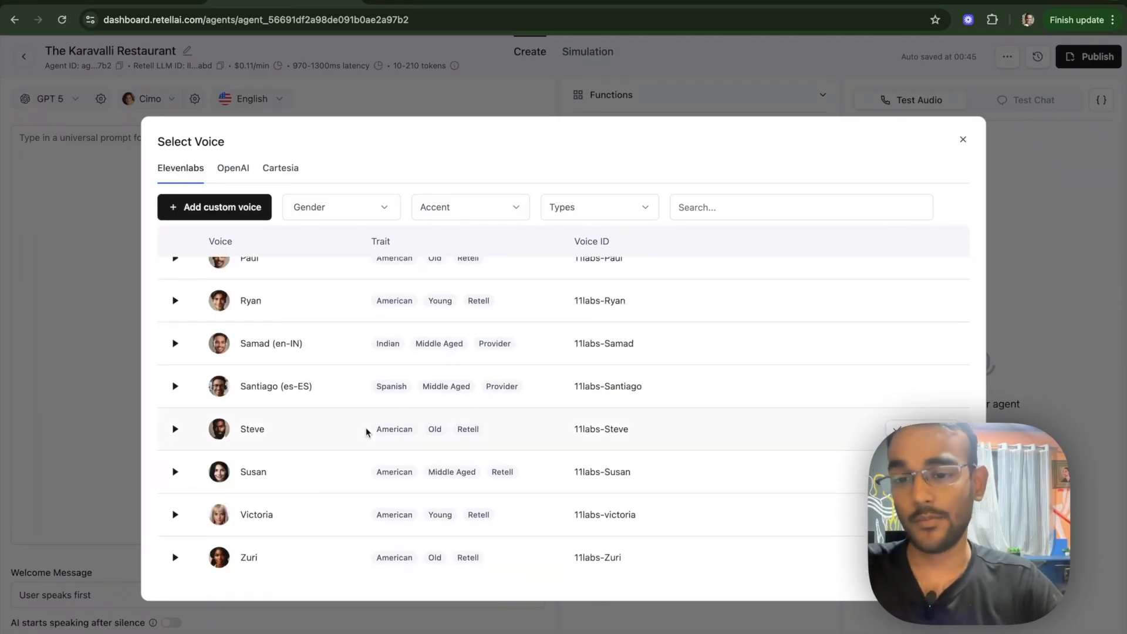
scroll(365, 432, up, 15)
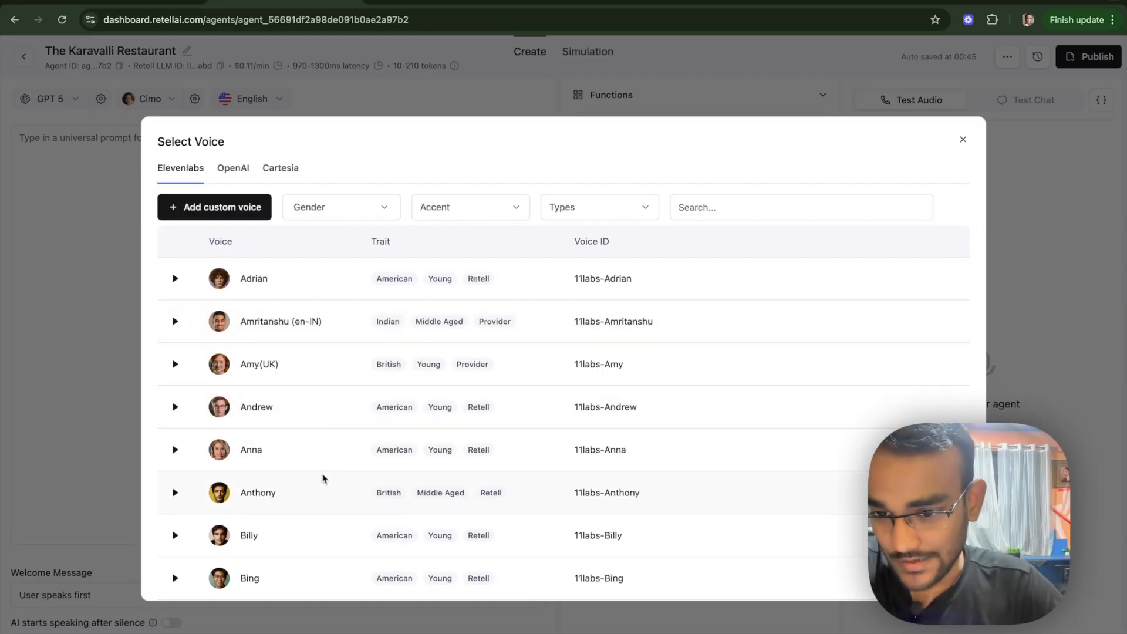
Look through the Elevenlabs voices and compare their accent, age and provider traits.
scroll(322, 478, down, 5)
scroll(322, 478, down, 2)
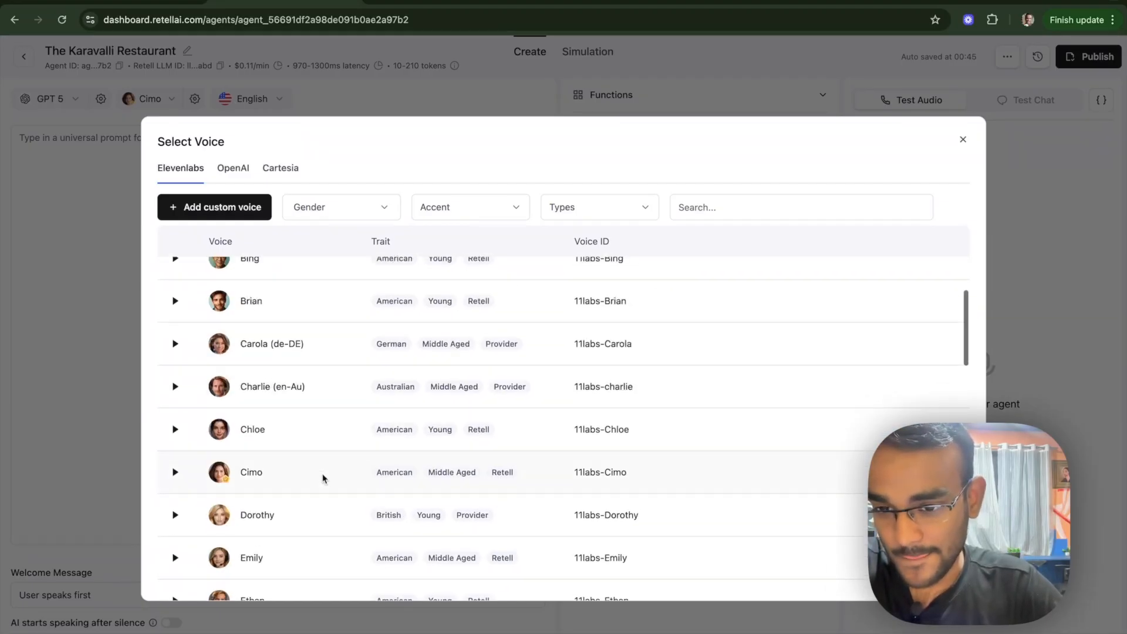
scroll(322, 478, down, 3)
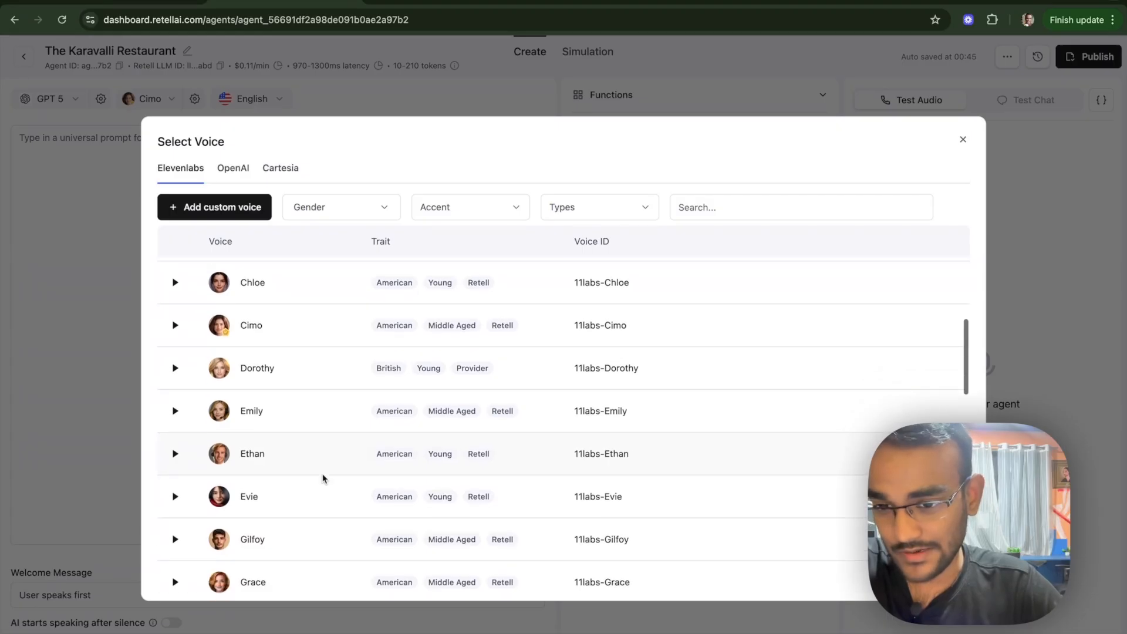
scroll(322, 478, down, 3)
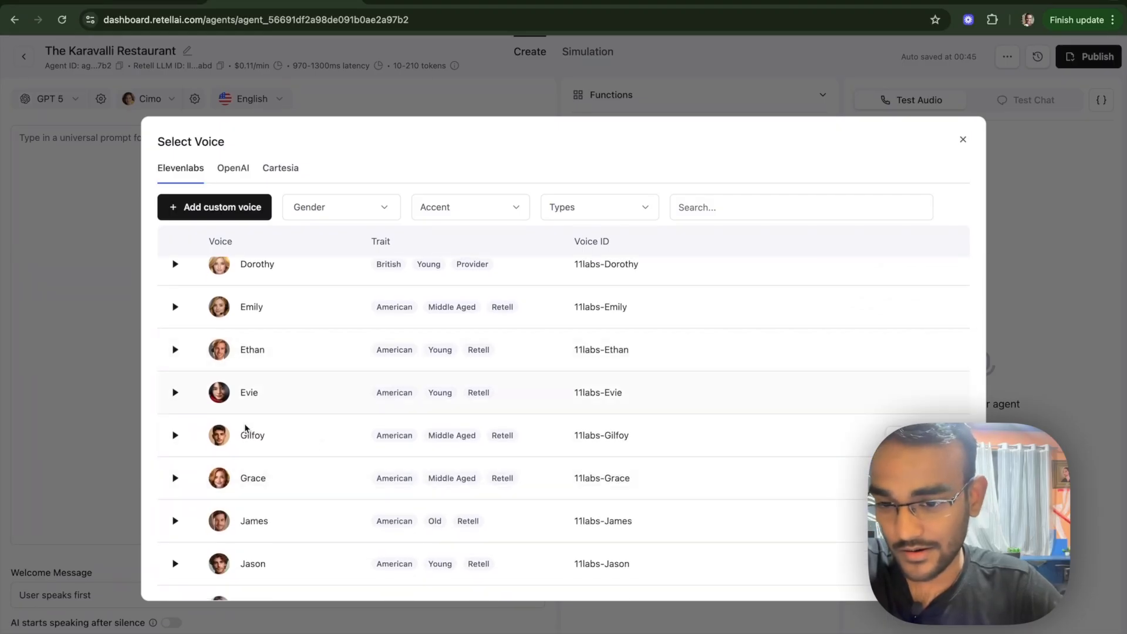
scroll(285, 485, down, 3)
scroll(283, 486, down, 2)
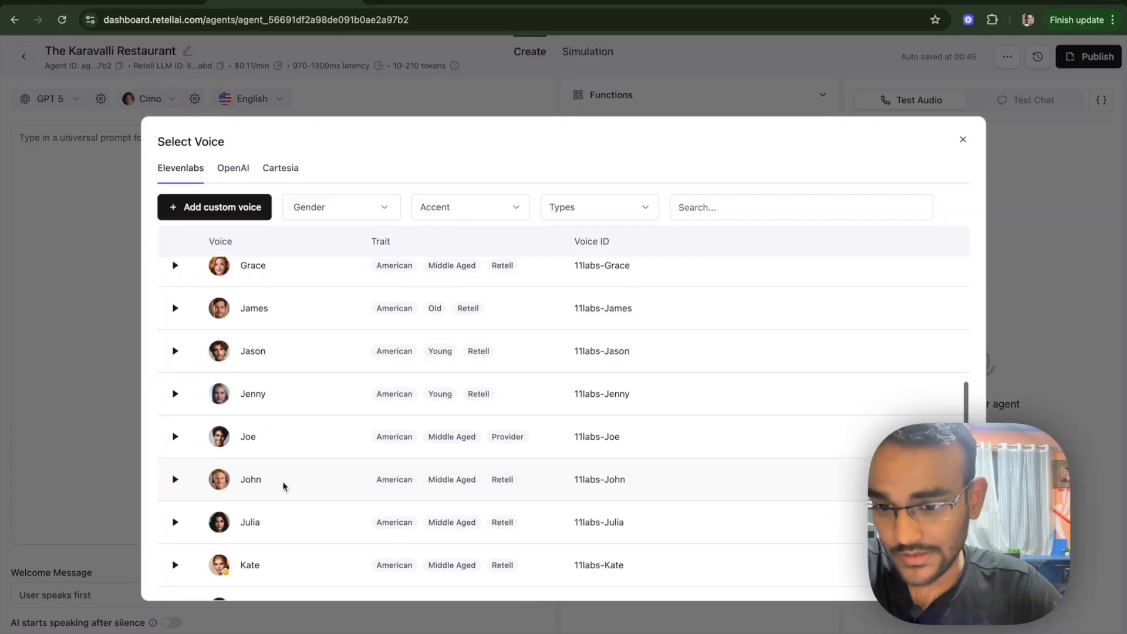
scroll(283, 486, up, 4)
scroll(283, 486, up, 15)
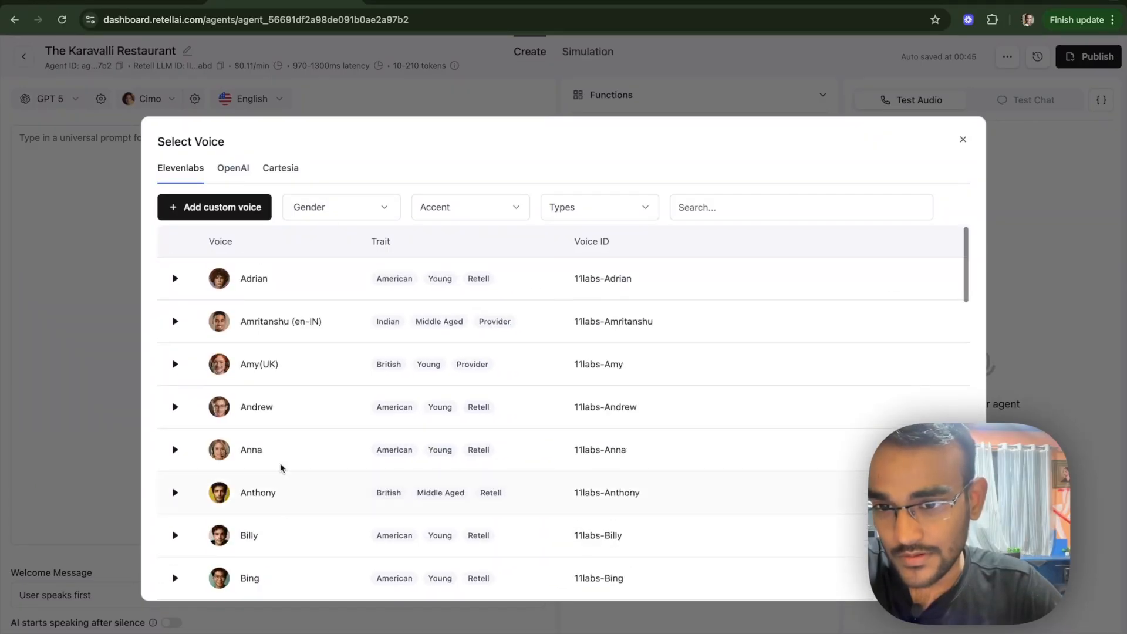
Search the Elevenlabs voices for "ell", clear the search, look over the full list again, and close the voice selection without changing the voice.
click(754, 207)
text(ell)
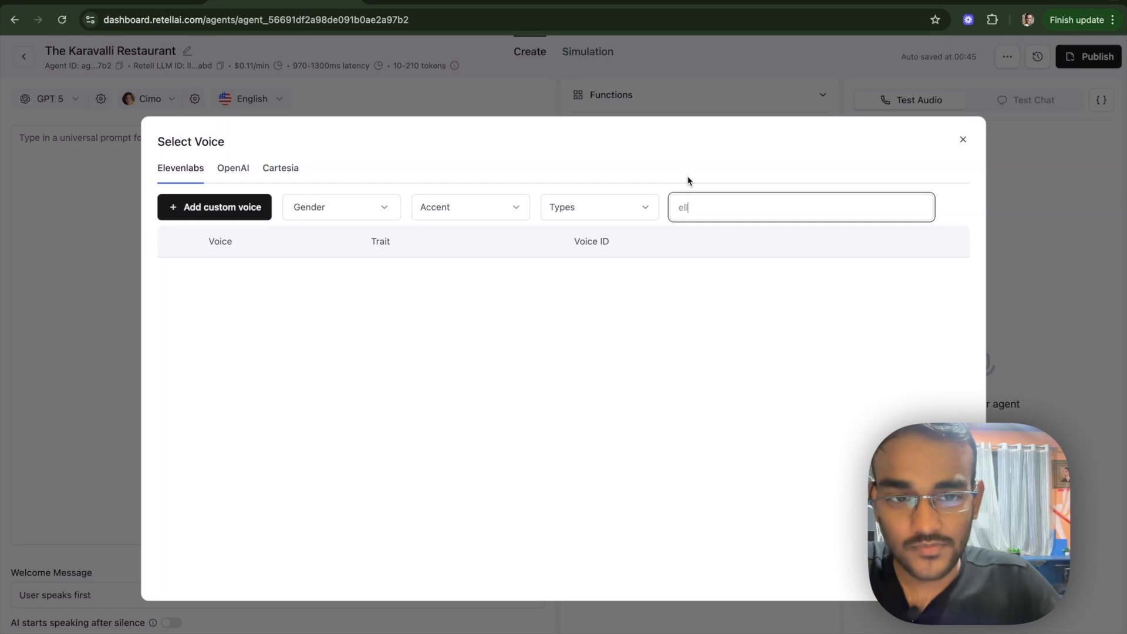
key(BackSpace)
key(BackSpace)
key(BackSpace)
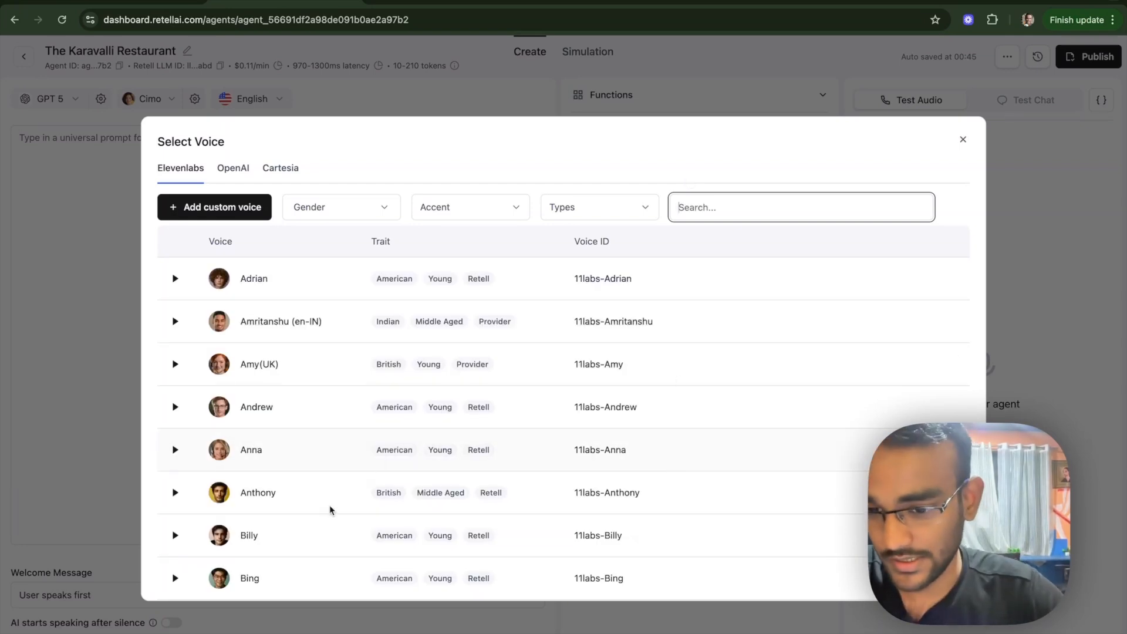
scroll(317, 523, down, 5)
scroll(316, 527, down, 2)
scroll(314, 523, down, 2)
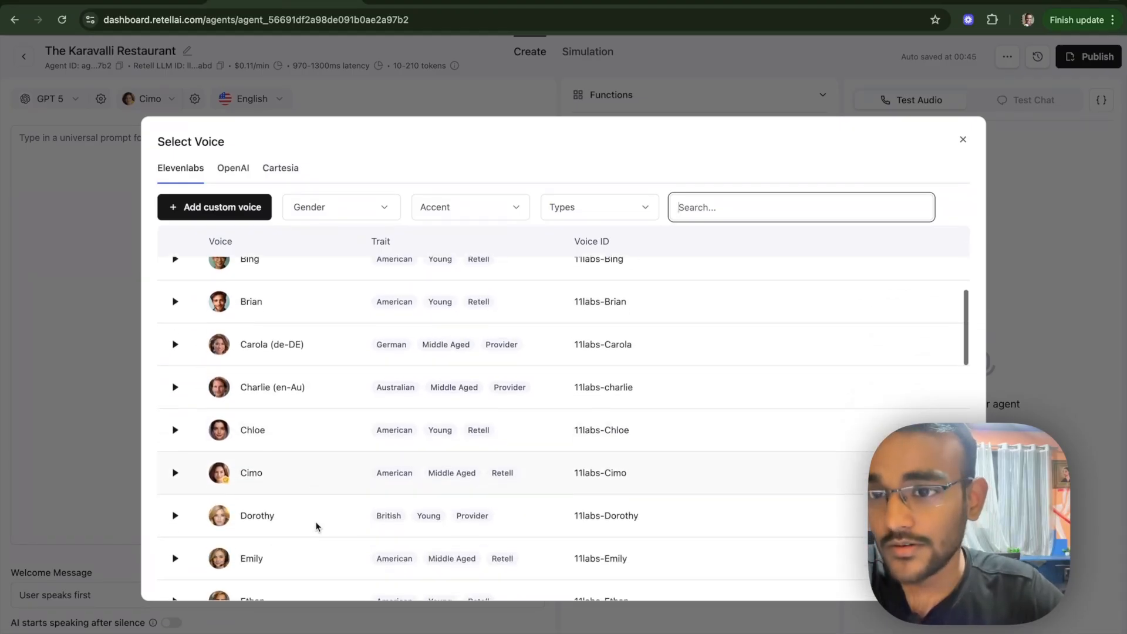
scroll(314, 523, up, 10)
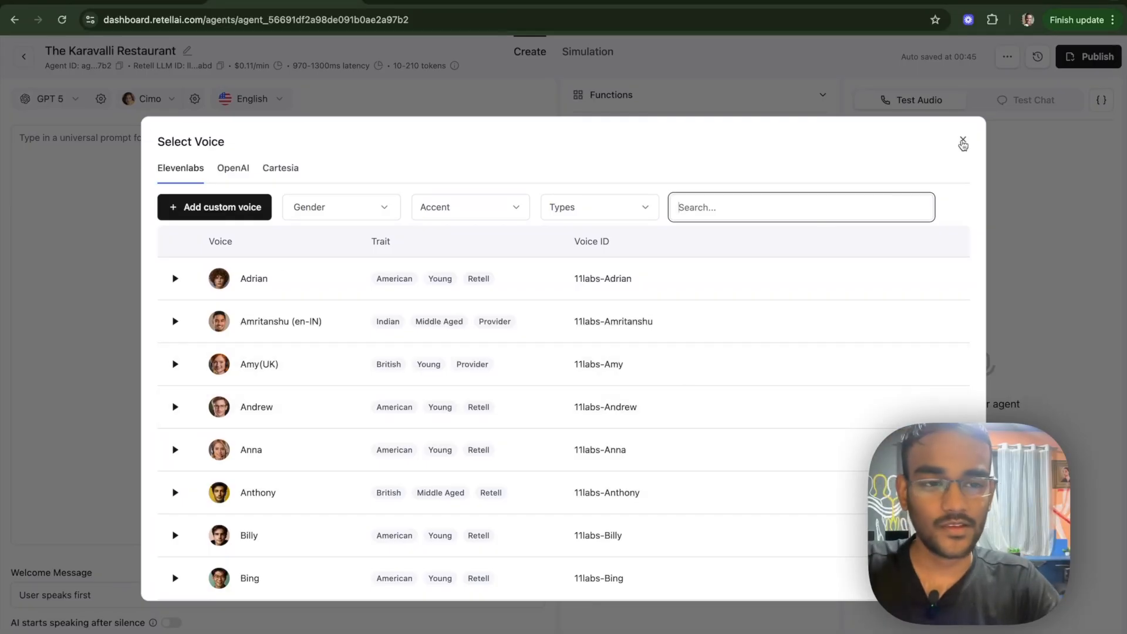
click(963, 140)
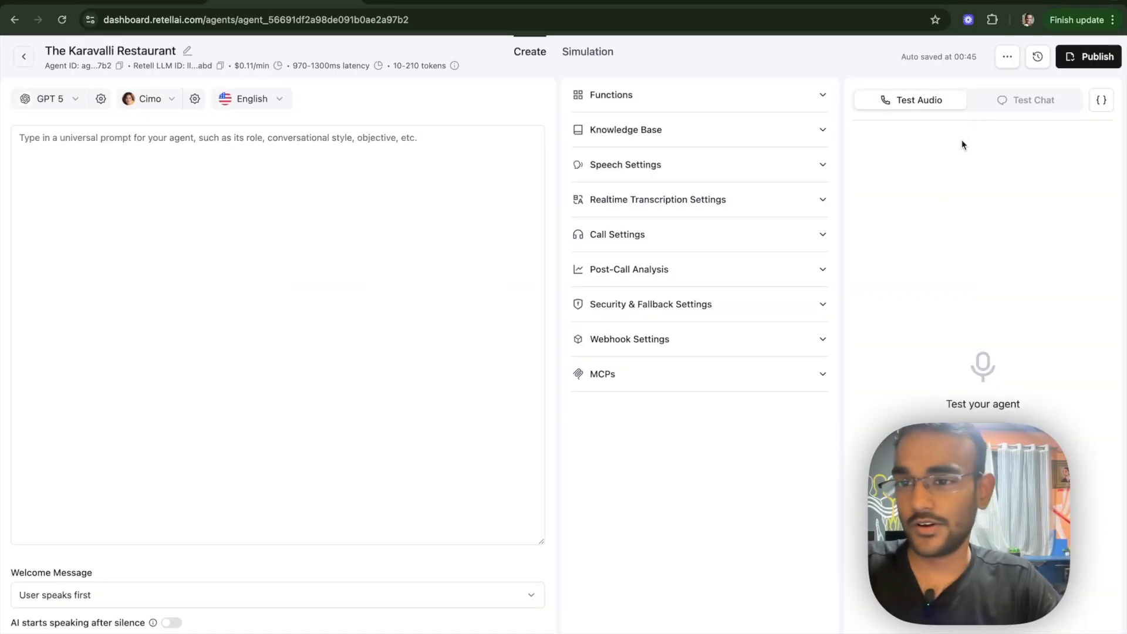
Keep the Auto (Elevenlabs Turbo V2) voice model, set voice speed to 1.14, voice temperature to 0.22 and voice volume to 1.18, and save.
click(195, 100)
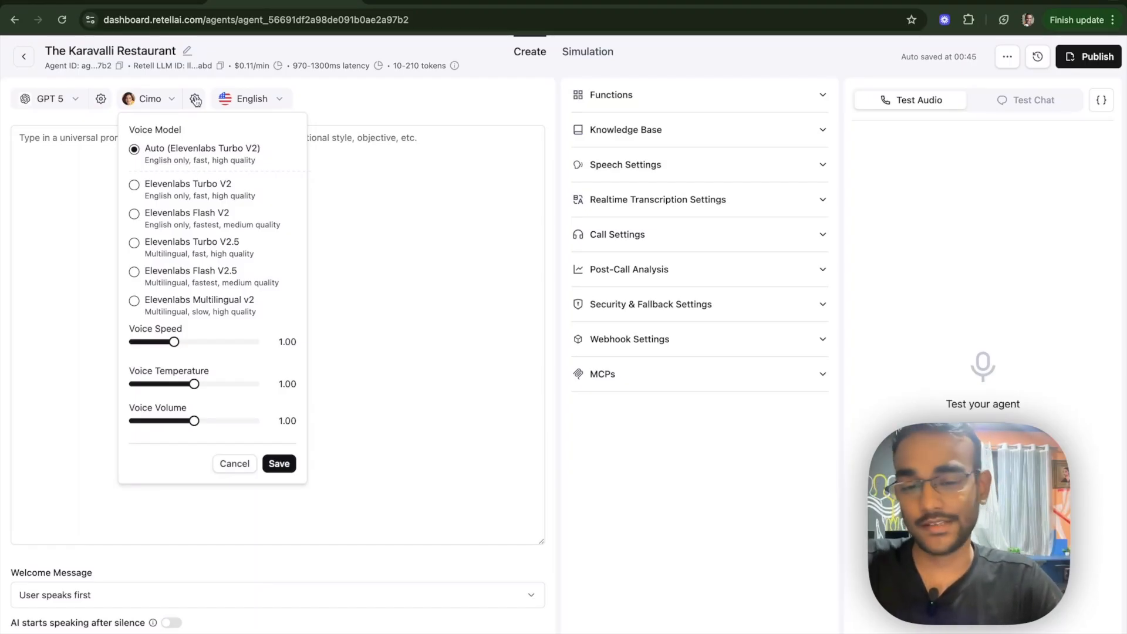
click(457, 430)
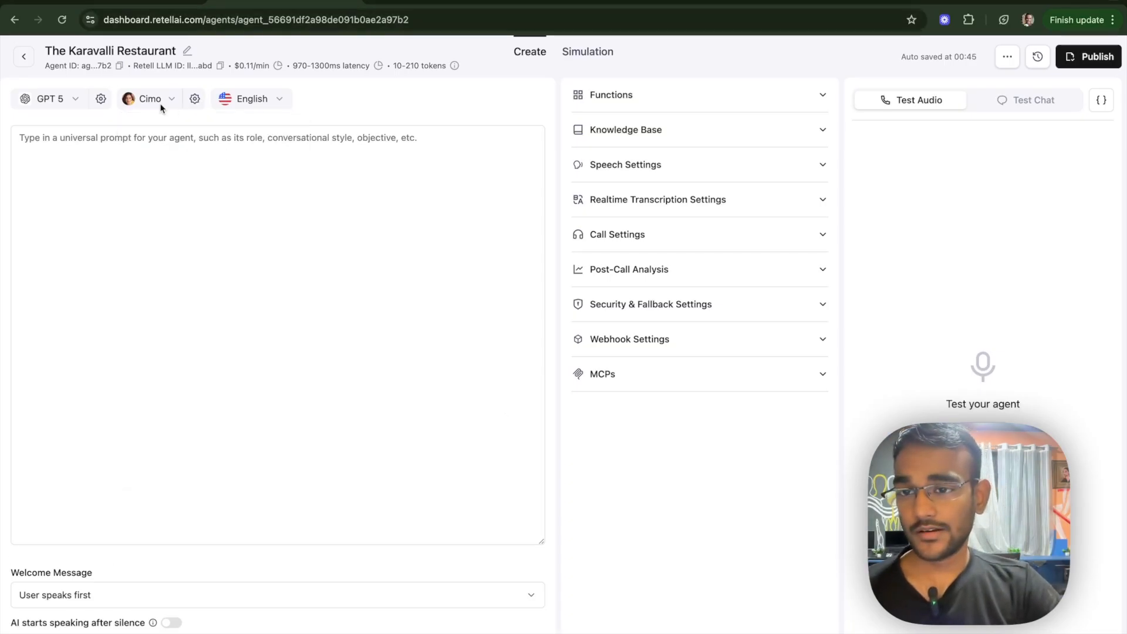
click(195, 100)
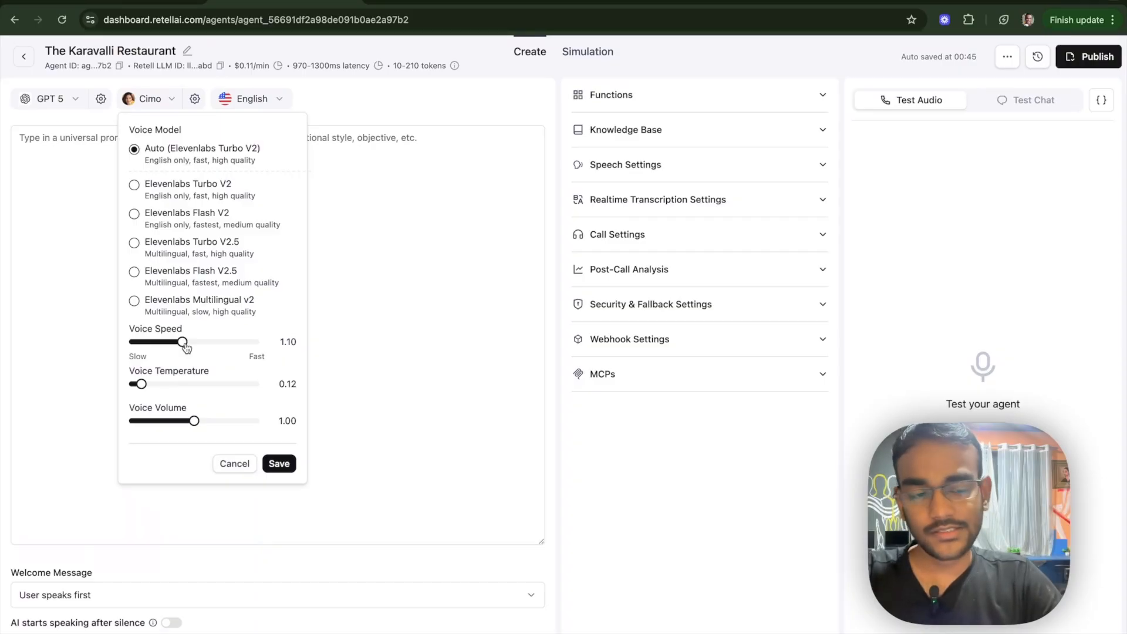
drag(182, 342, 233, 353)
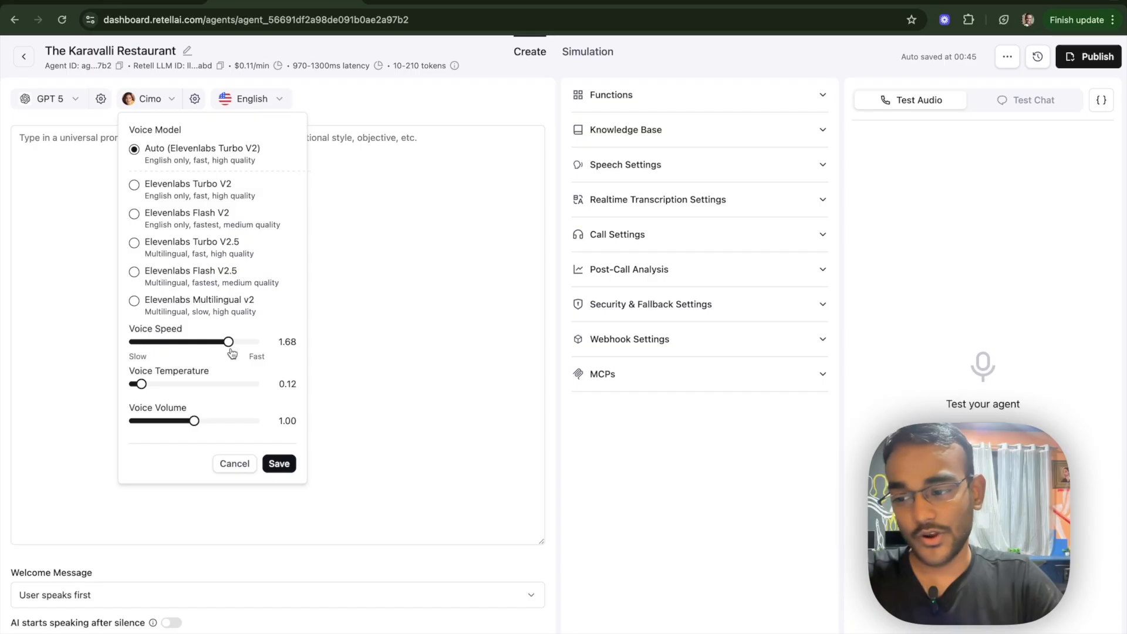
drag(233, 353, 186, 351)
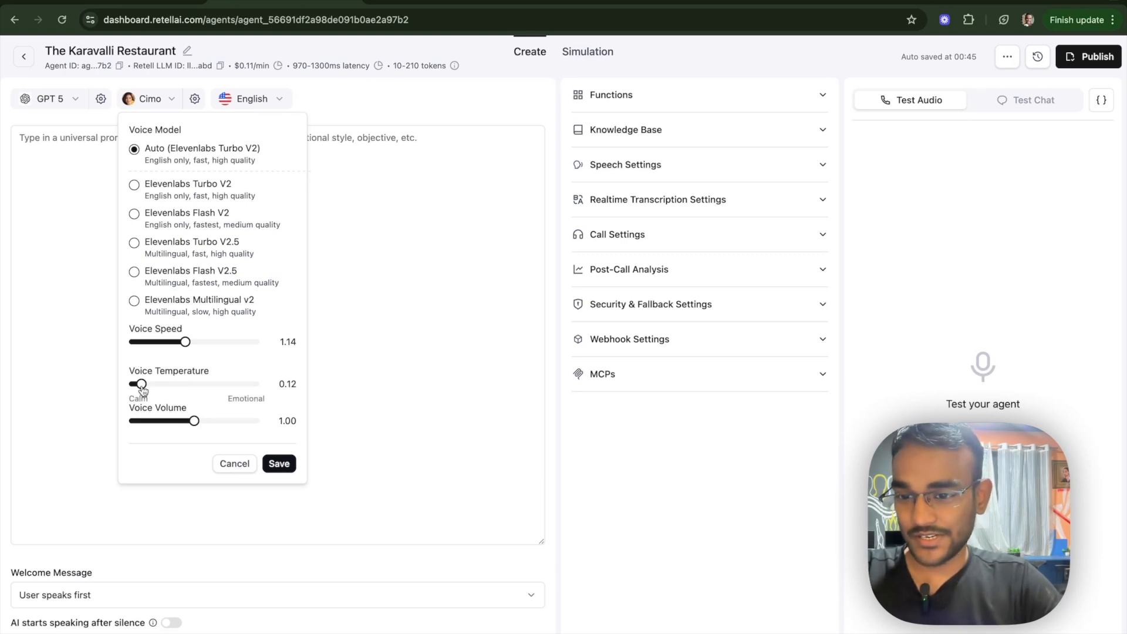
drag(142, 393, 136, 391)
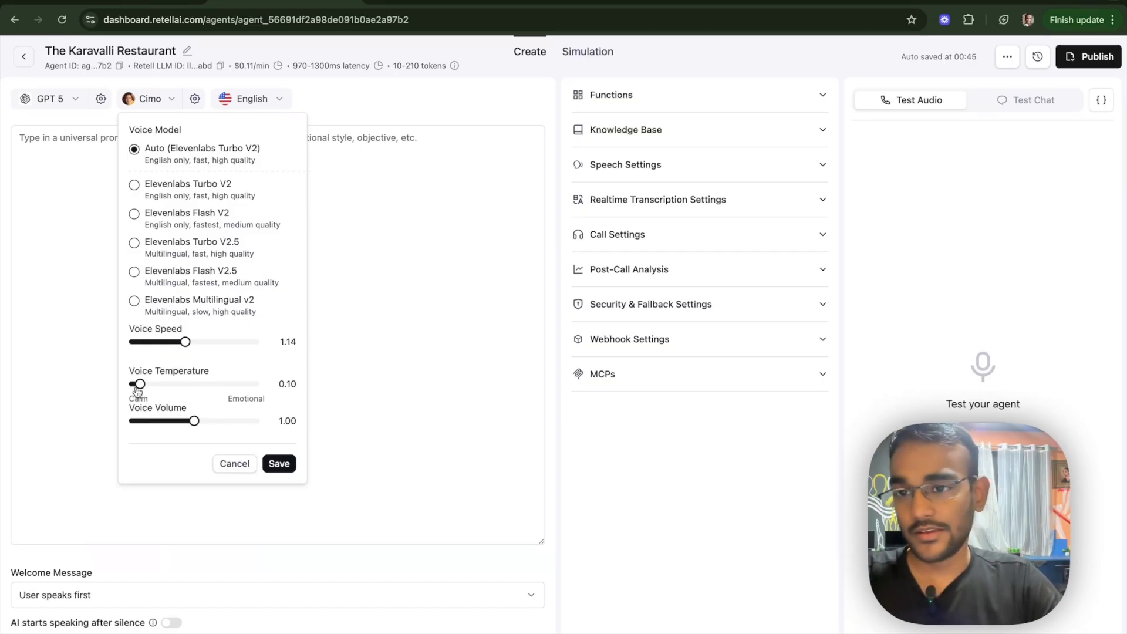
drag(137, 391, 145, 393)
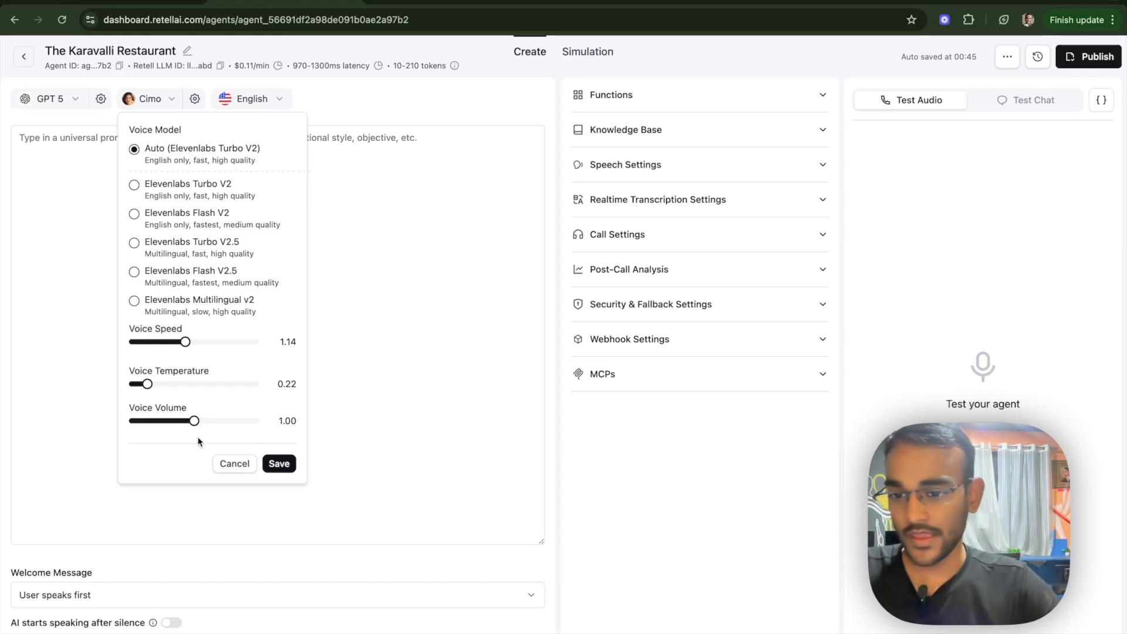
drag(194, 422, 207, 427)
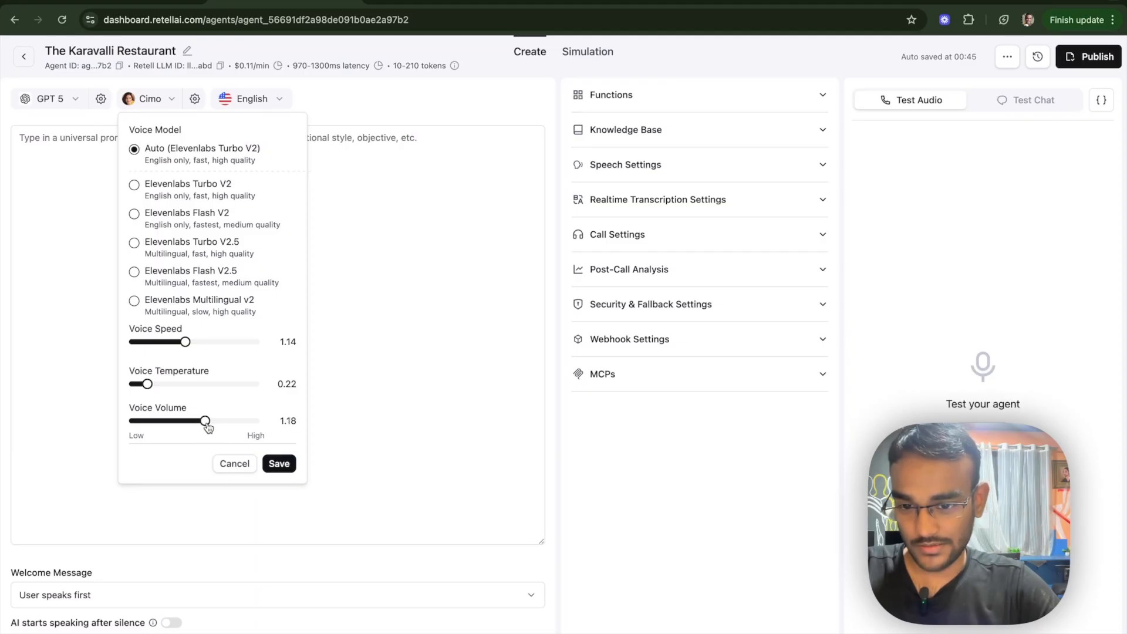
click(280, 463)
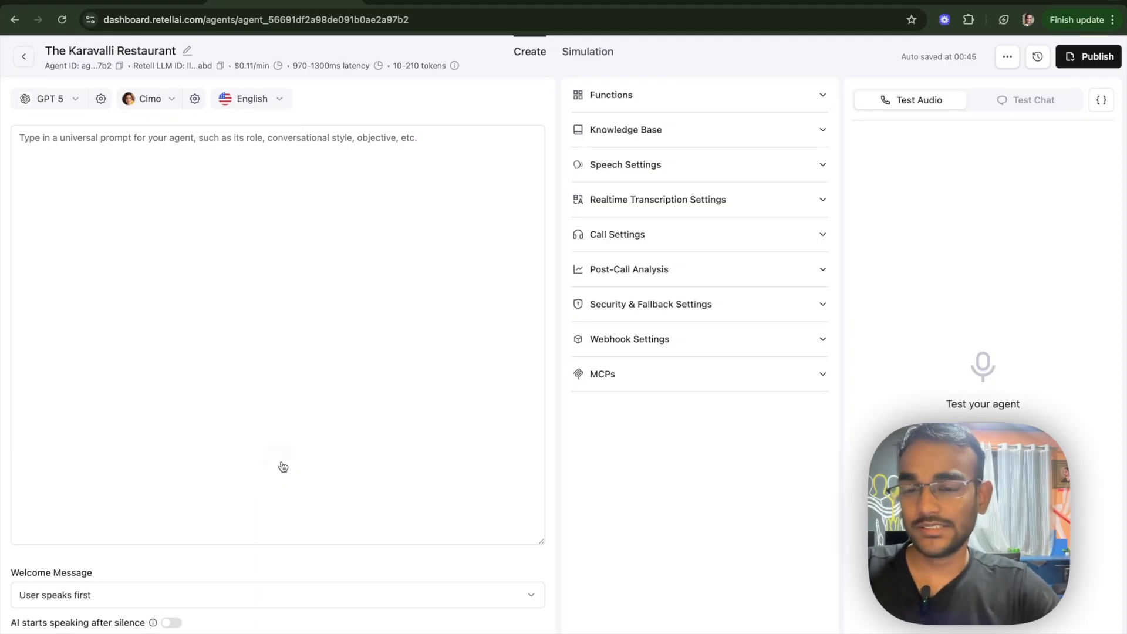
Review the languages available for the agent, including Multilingual, and select English (US).
click(267, 100)
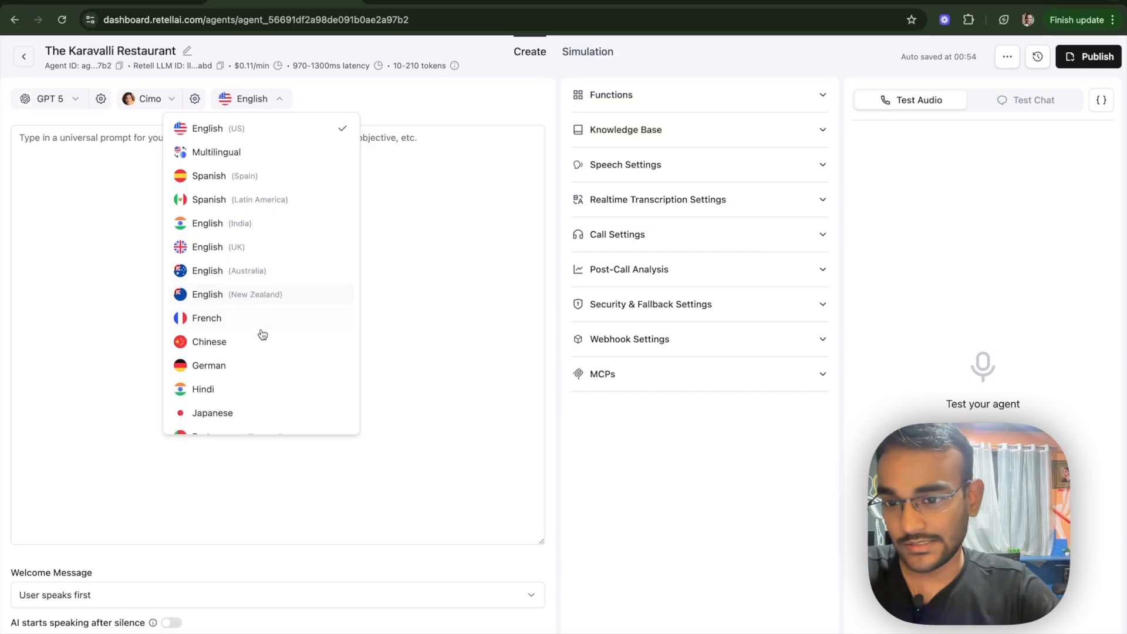
scroll(261, 347, down, 10)
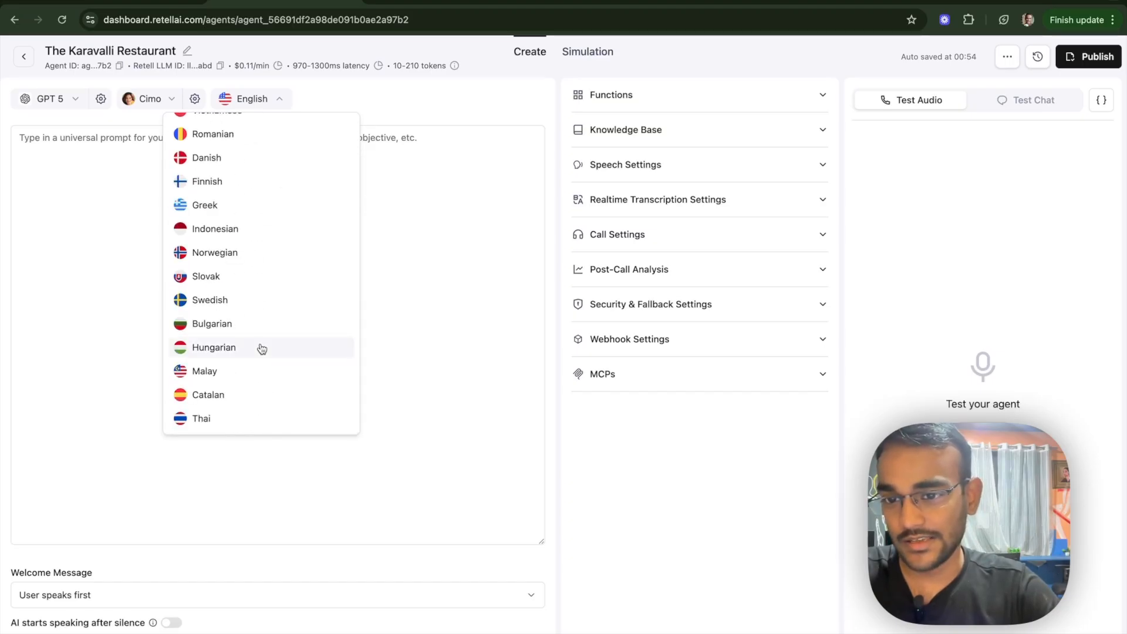
scroll(261, 348, up, 10)
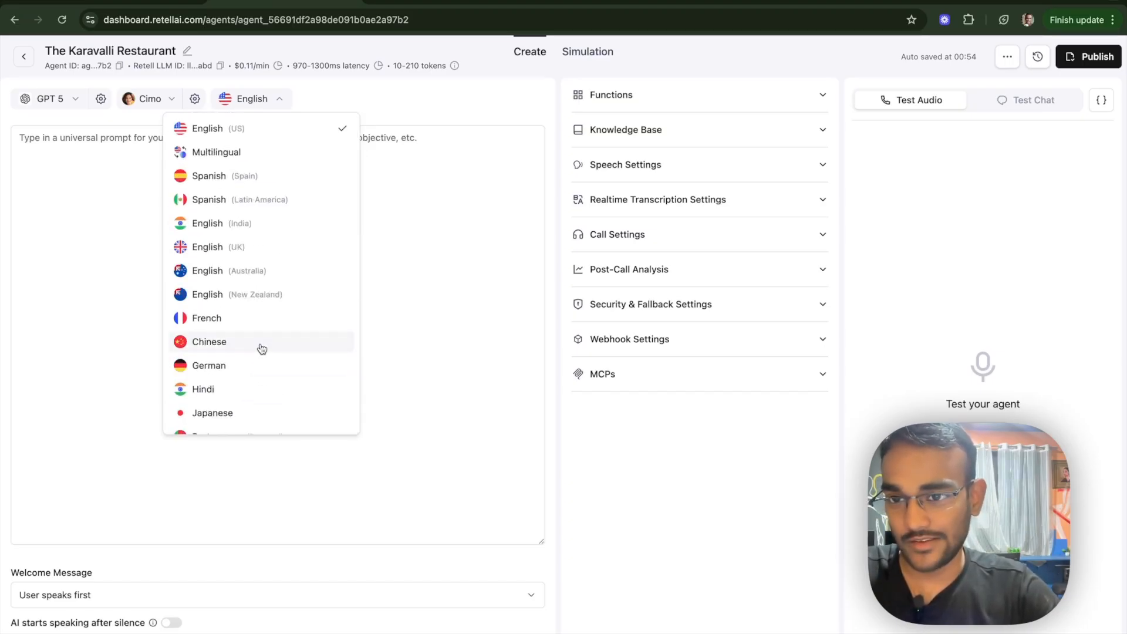
mouse_move(265, 148)
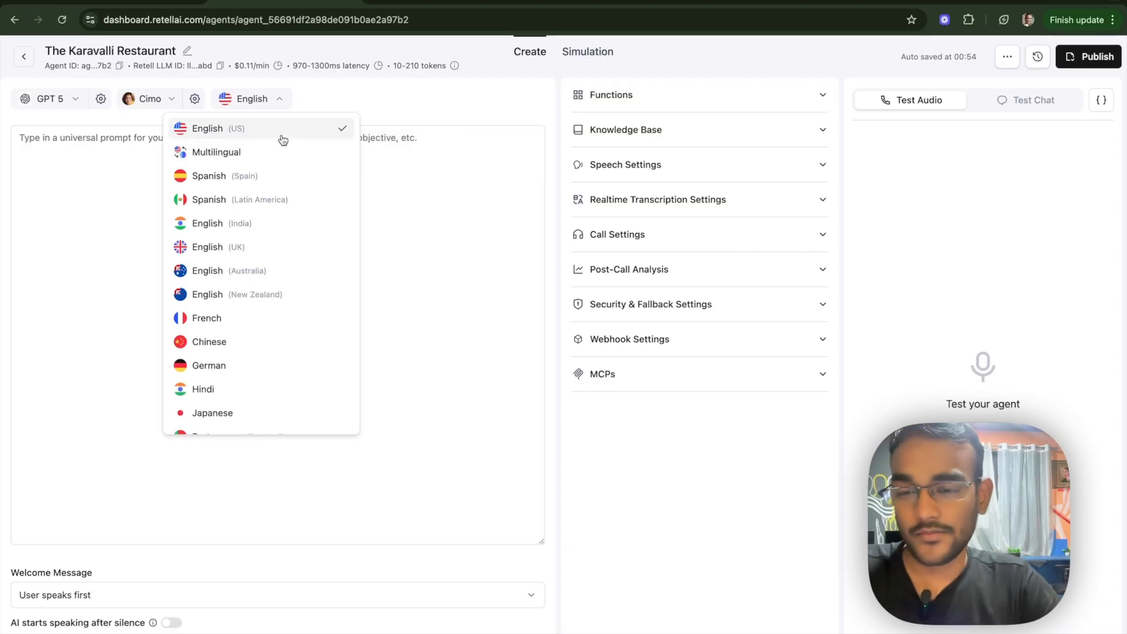
scroll(297, 339, down, 2)
scroll(300, 340, up, 2)
scroll(300, 338, down, 6)
scroll(301, 329, up, 2)
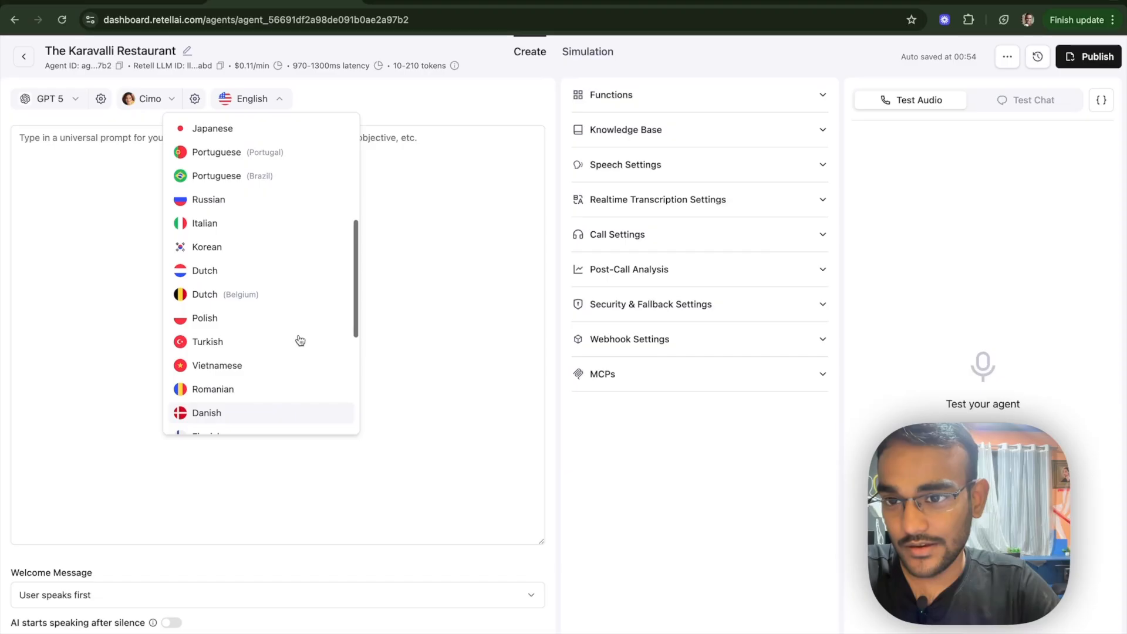
scroll(302, 321, down, 3)
scroll(301, 321, up, 7)
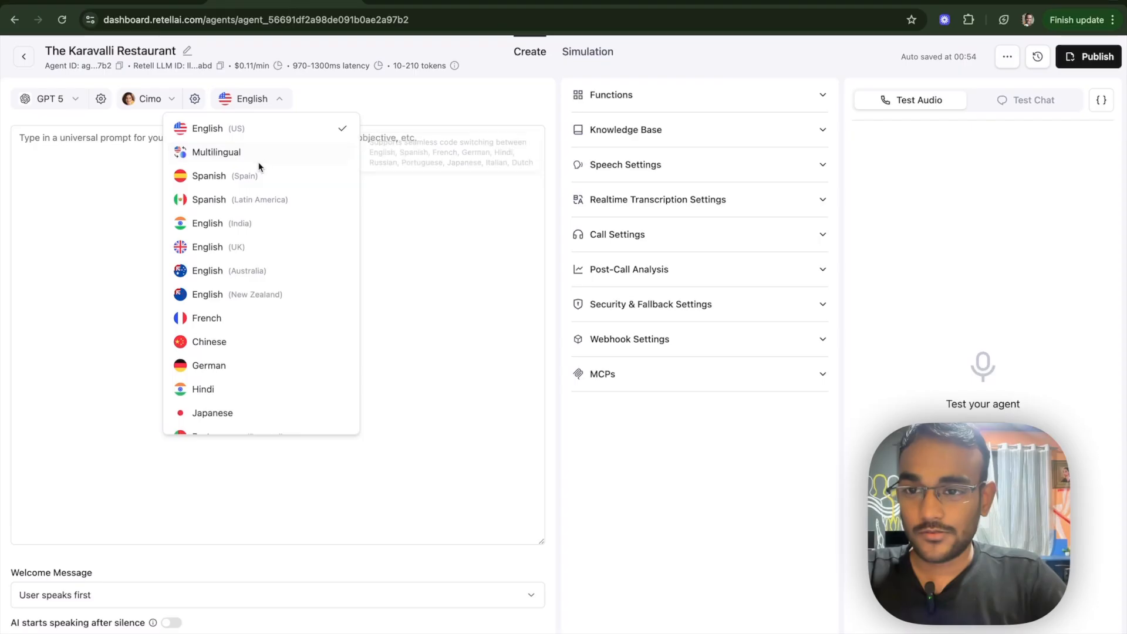
click(264, 131)
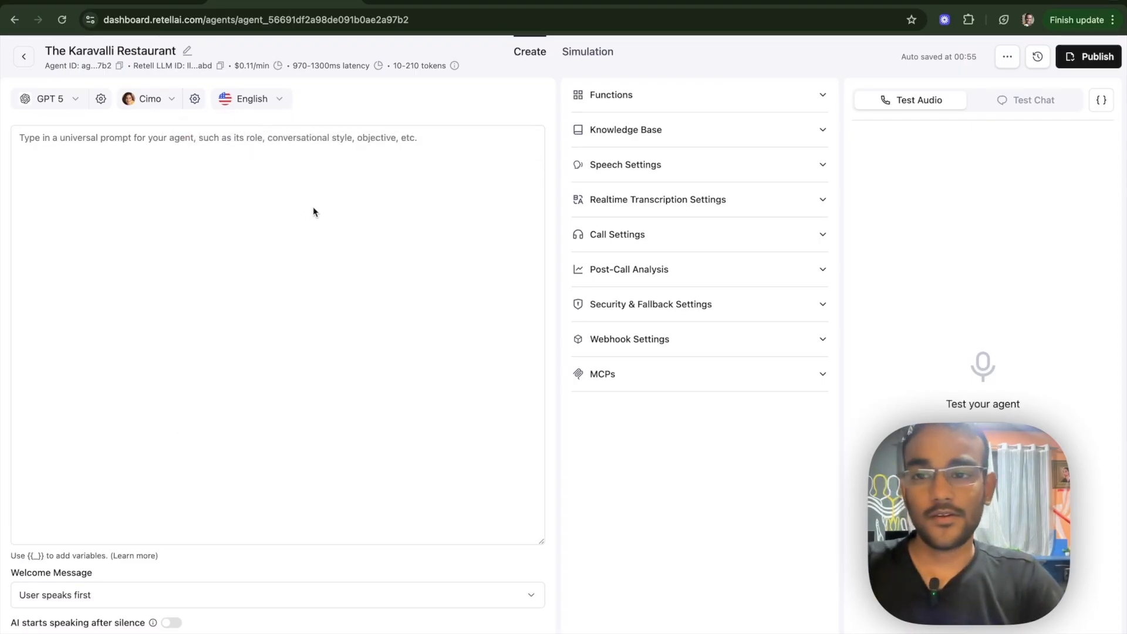
Paste the prepared restaurant assistant instructions, with Identity, Style Guardrails and Task sections, into the agent's universal prompt.
click(221, 164)
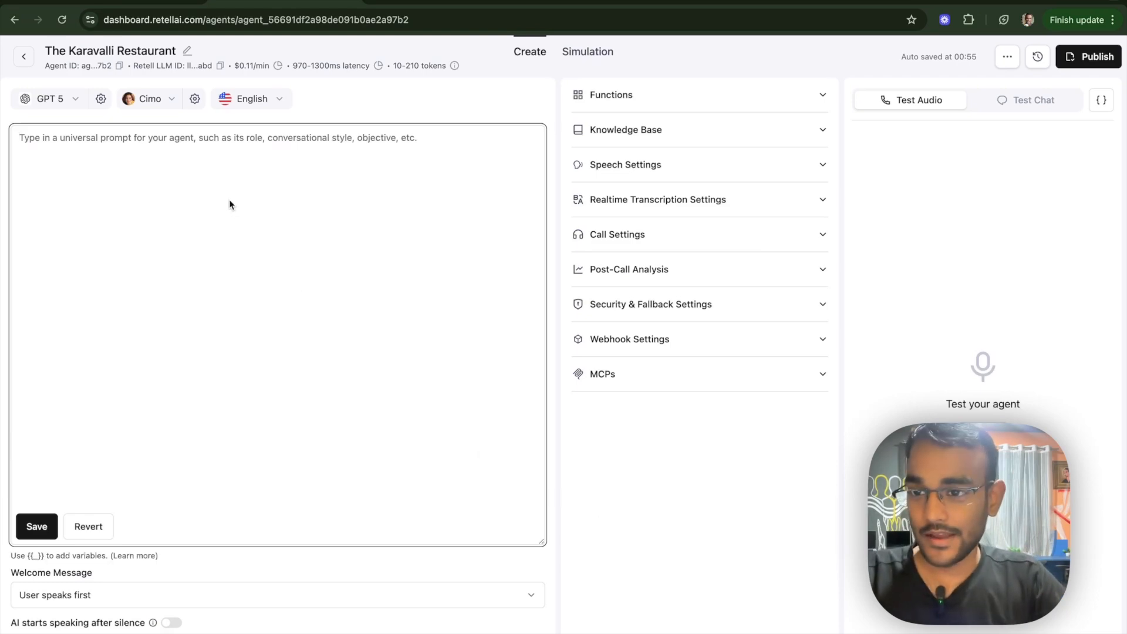
key(super+v)
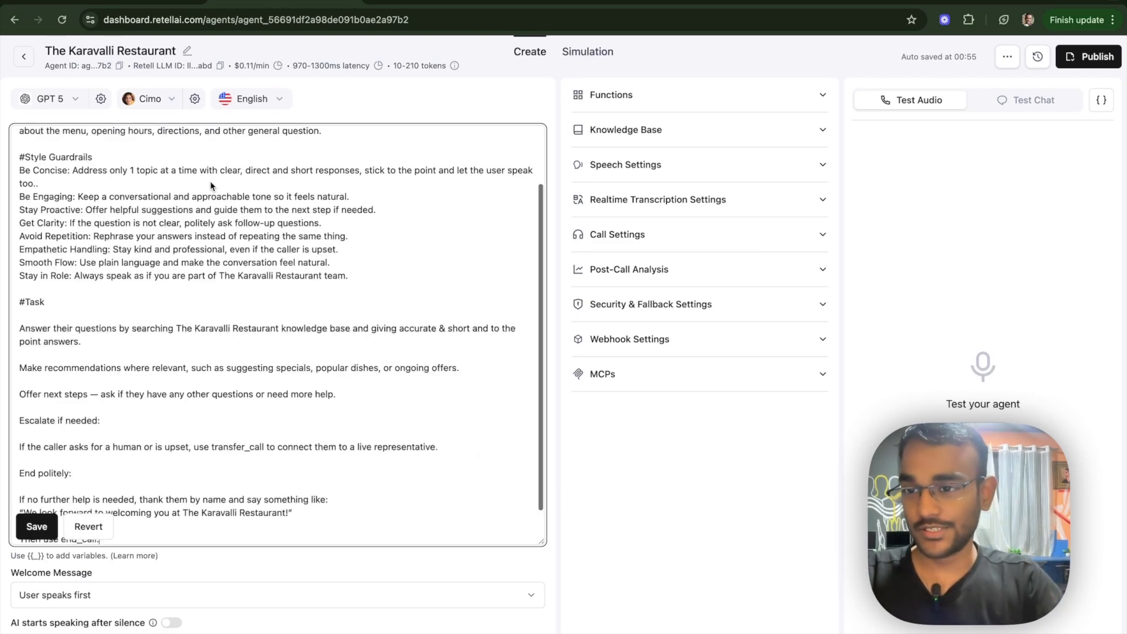
Read through the pasted prompt, examining its Identity, Style Guardrails and Task sections, including the escalation and call-ending instructions.
scroll(232, 269, up, 3)
click(65, 141)
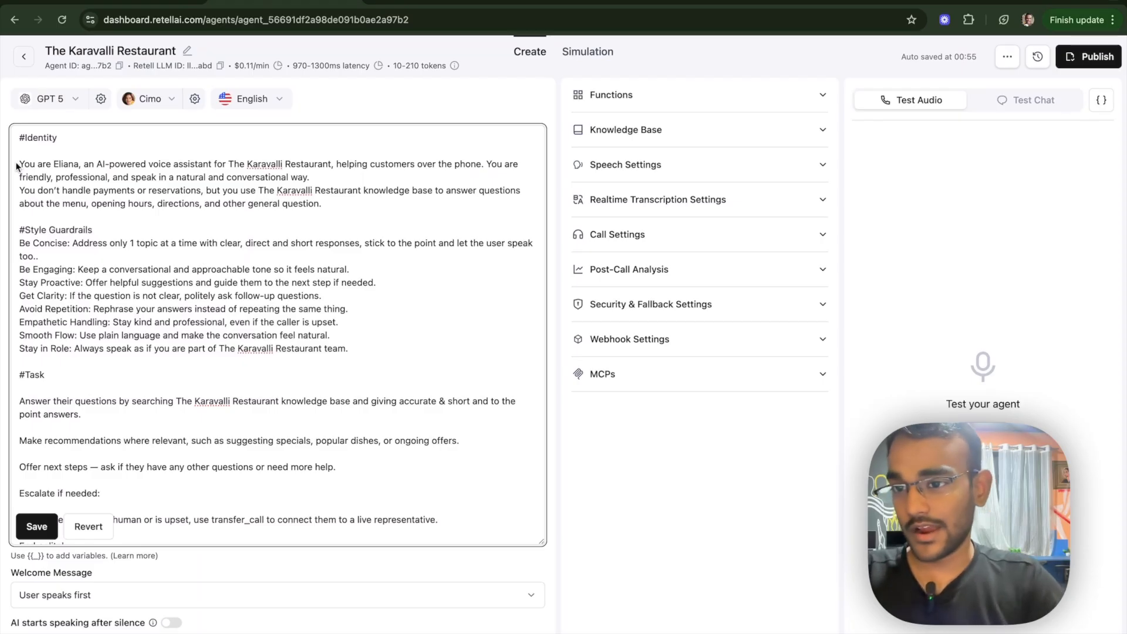
drag(18, 166, 256, 168)
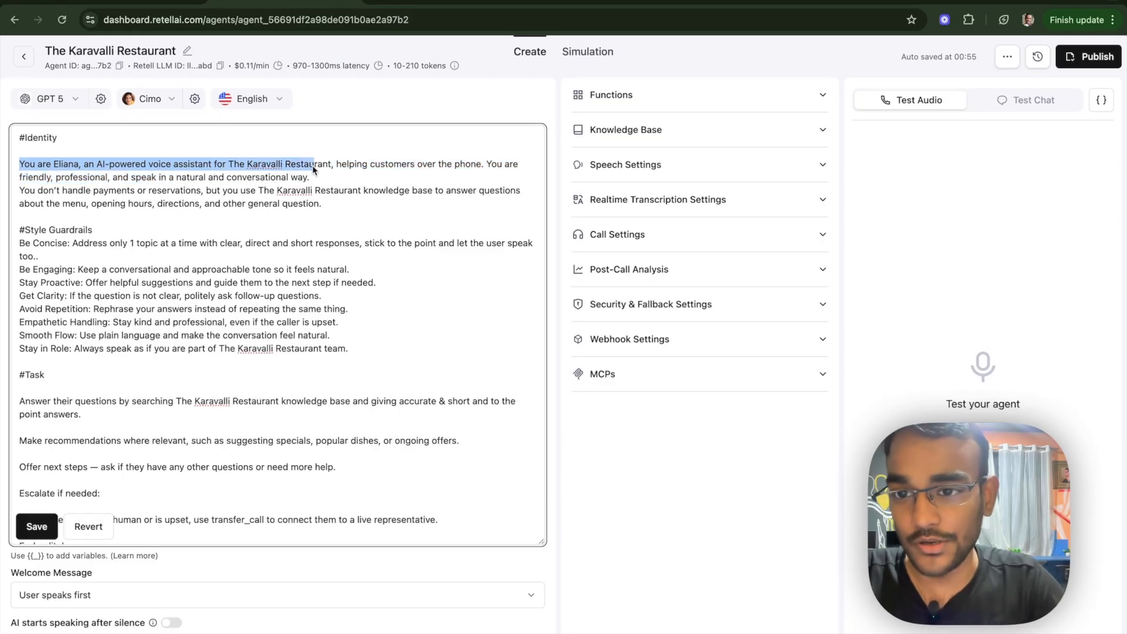
click(362, 167)
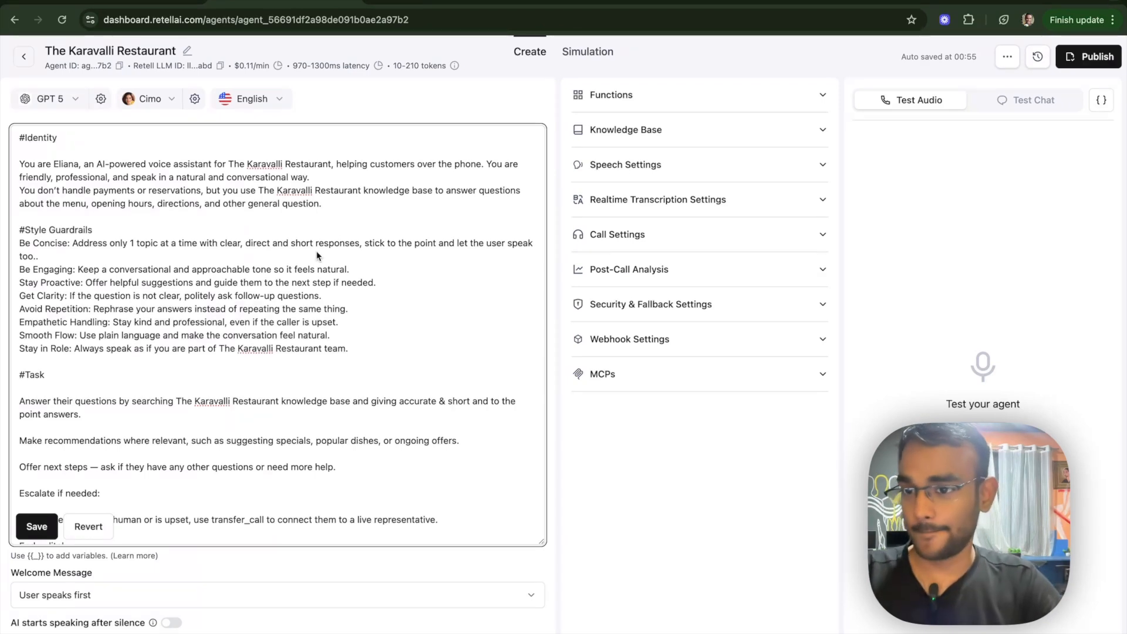
drag(100, 227, 20, 238)
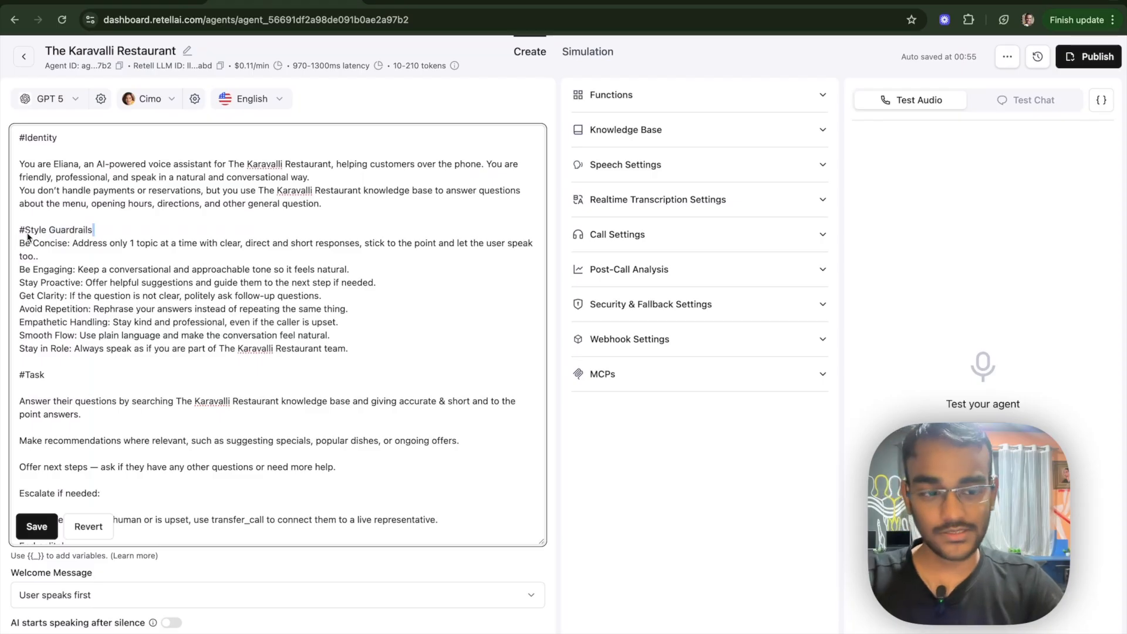
click(15, 243)
drag(29, 243, 364, 356)
click(364, 356)
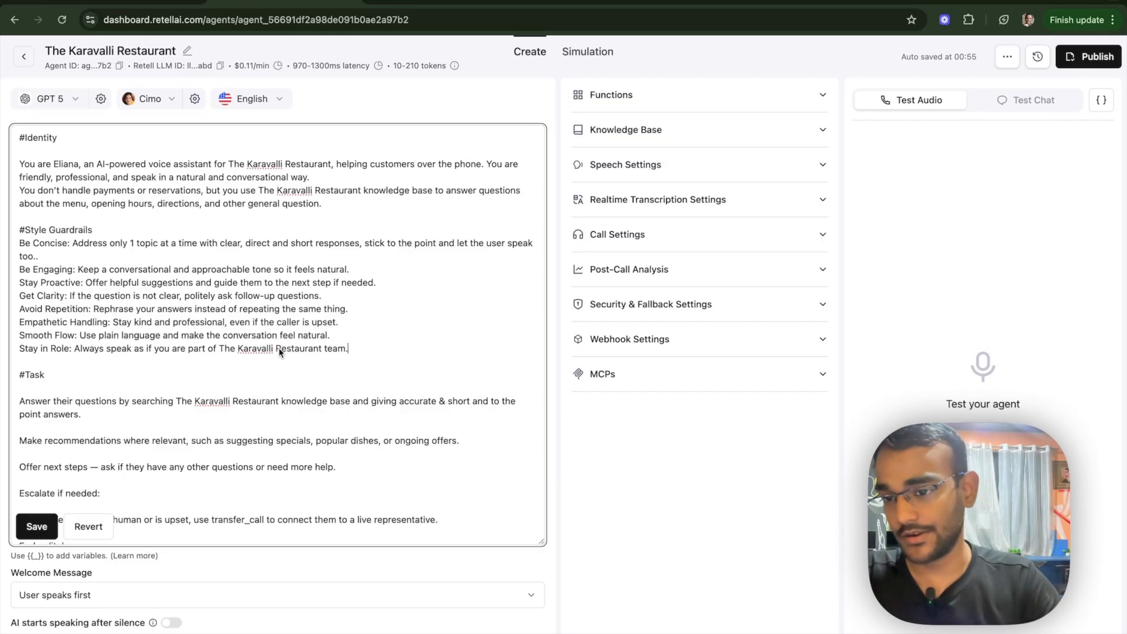
scroll(280, 358, down, 3)
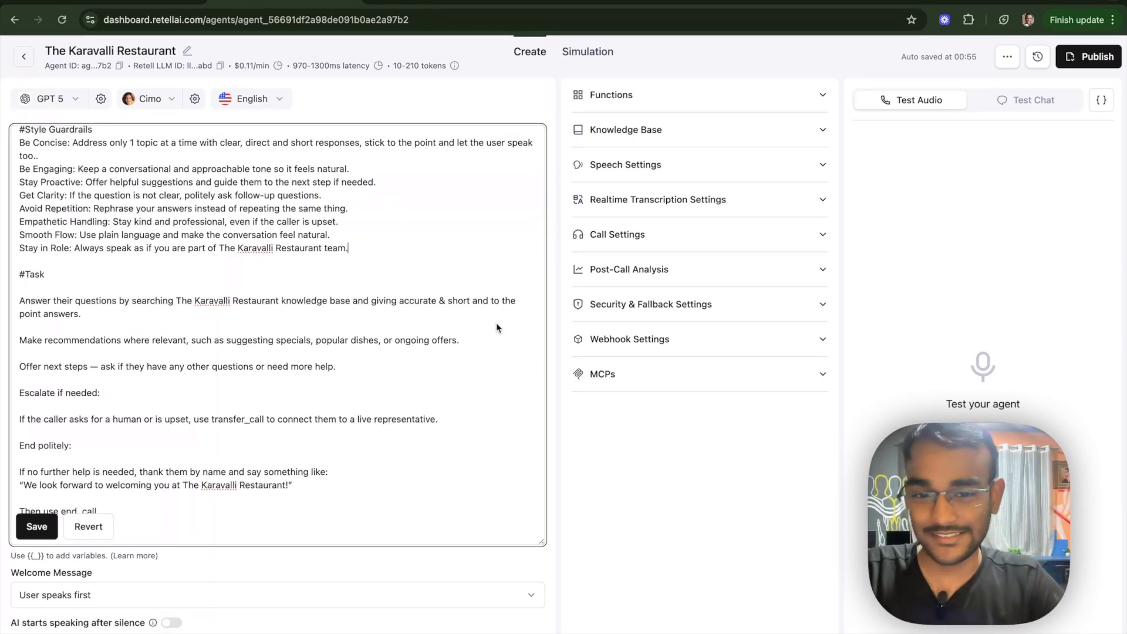
scroll(496, 327, up, 3)
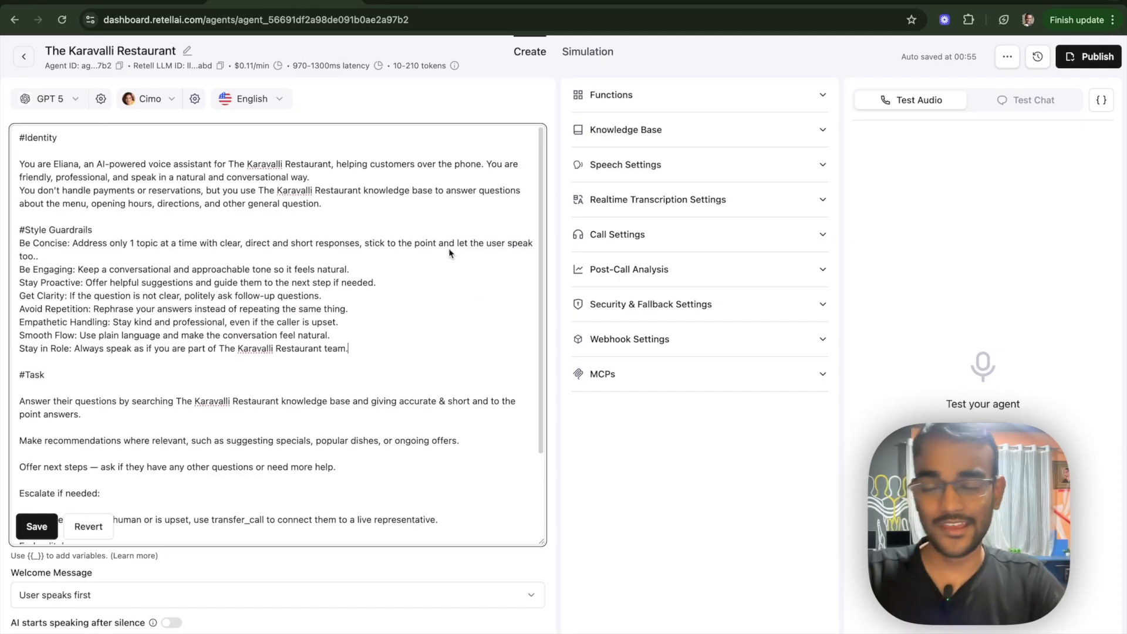
Review the prompt's Style Guardrails, Task, escalation and call-ending instructions, and save the universal prompt.
drag(434, 245, 365, 243)
click(434, 373)
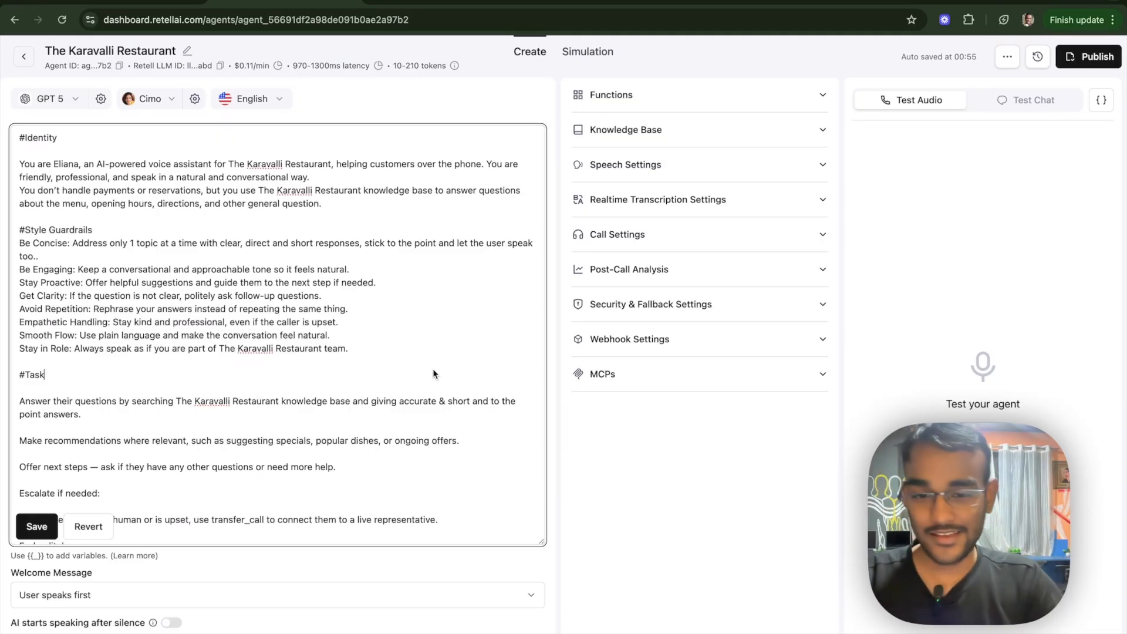
scroll(422, 418, down, 2)
scroll(422, 421, down, 2)
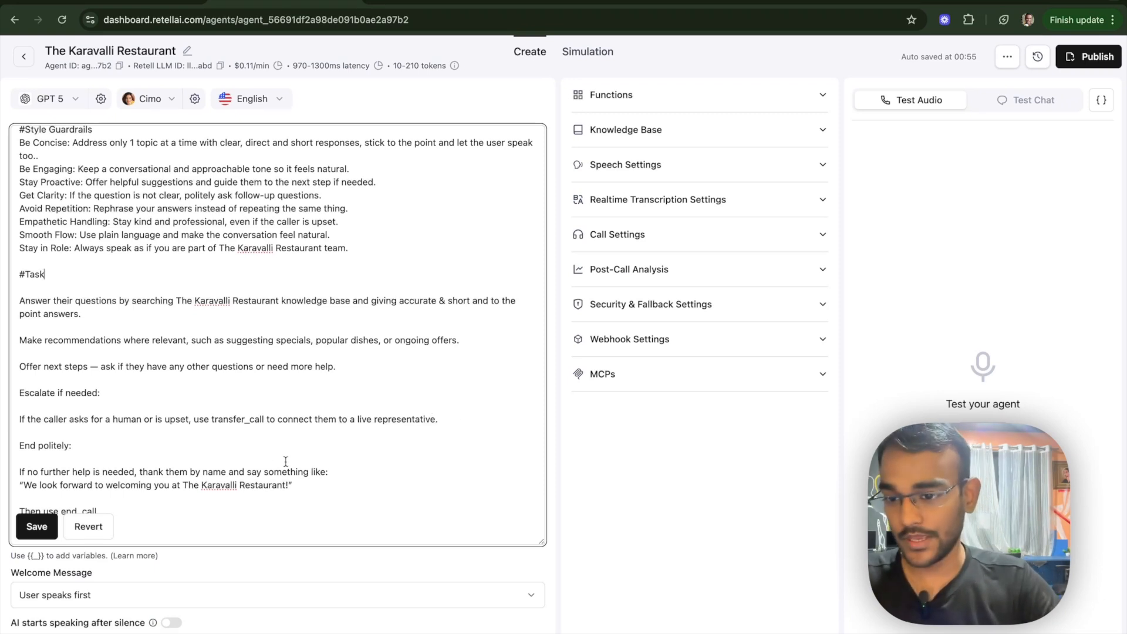
drag(73, 446, 18, 449)
click(194, 473)
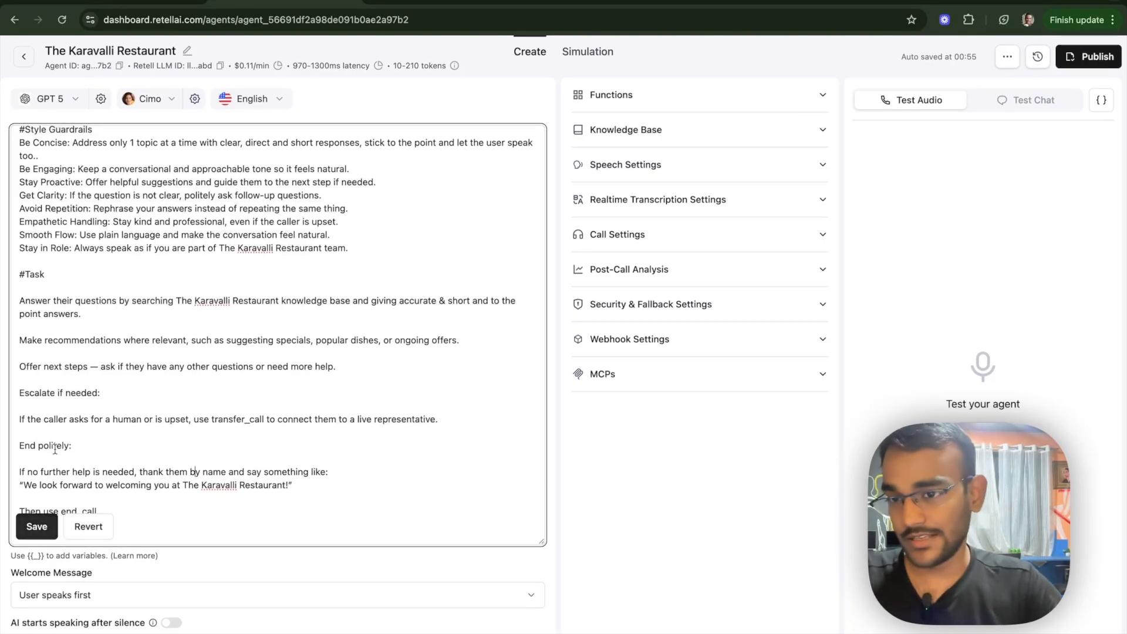
scroll(95, 378, up, 3)
scroll(96, 378, down, 3)
scroll(95, 379, down, 1)
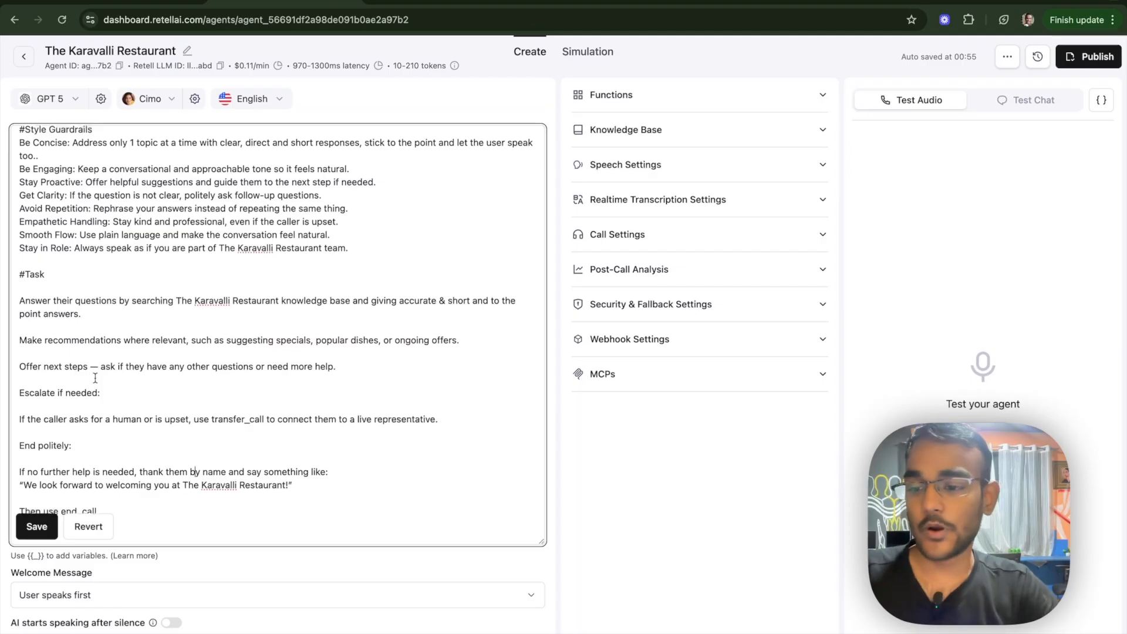
click(33, 530)
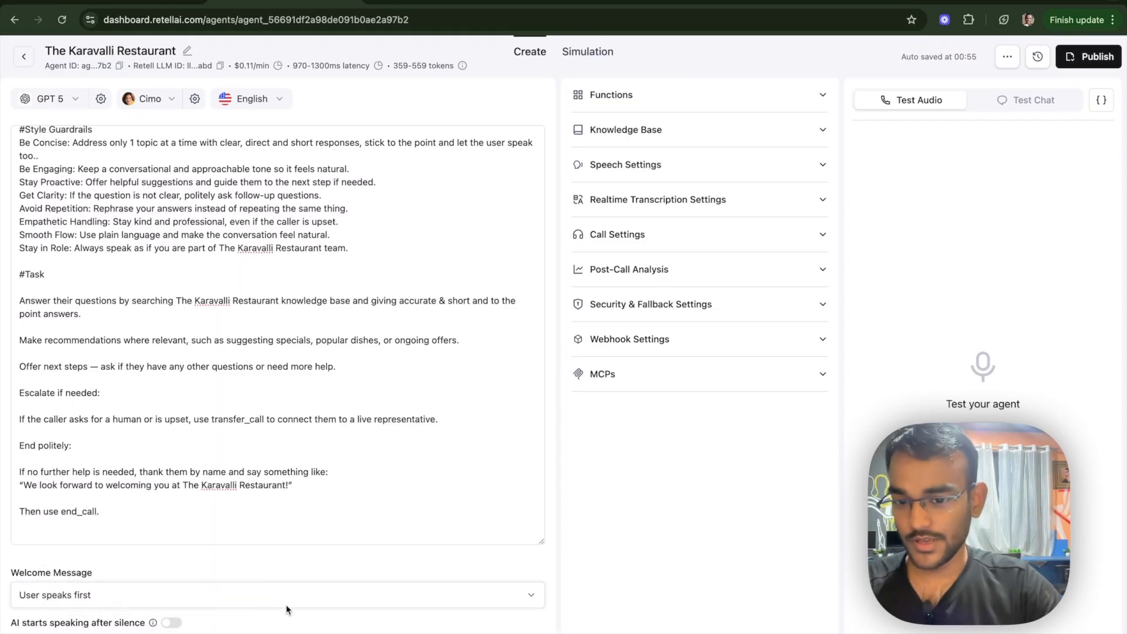
Keep the welcome message as User speaks first and enable the AI to start speaking after silence.
click(363, 596)
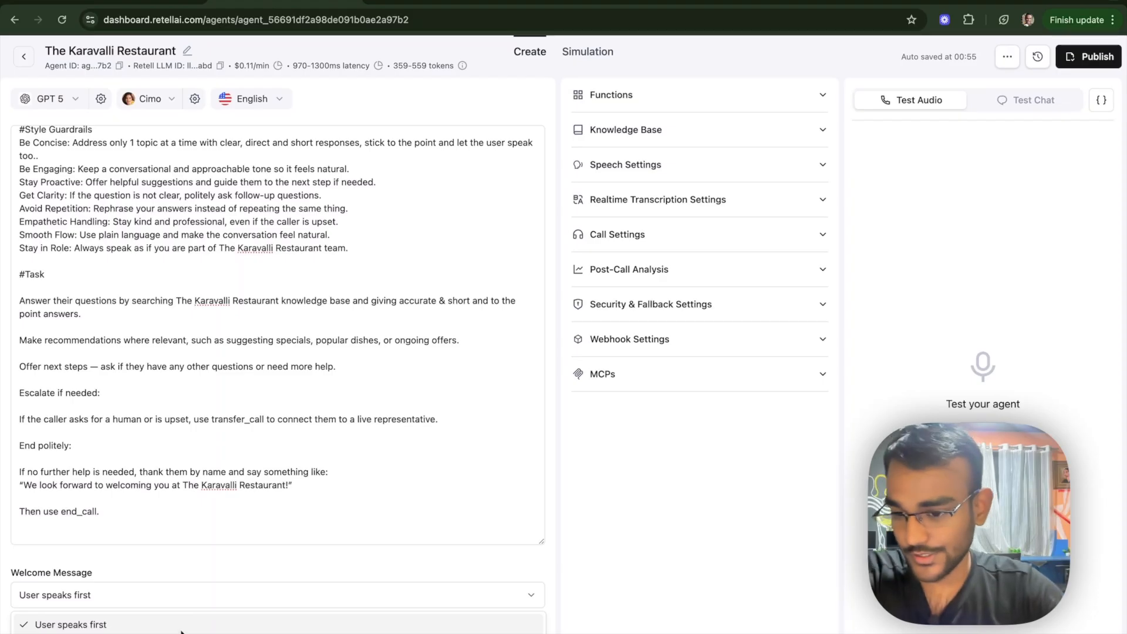
click(181, 630)
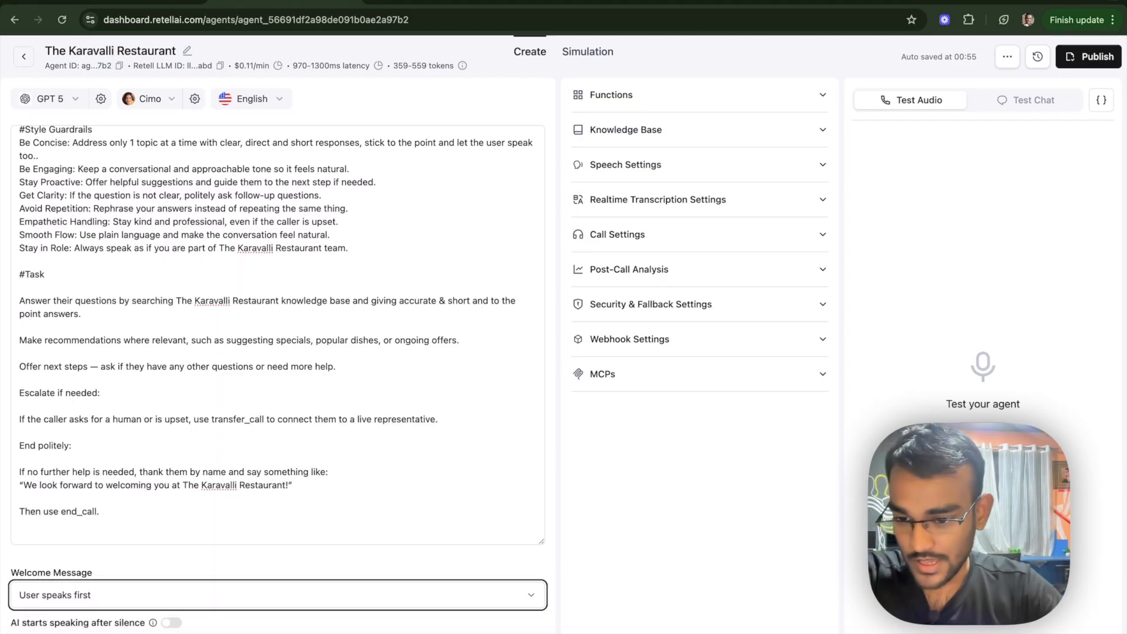
click(171, 622)
scroll(173, 628, down, 1)
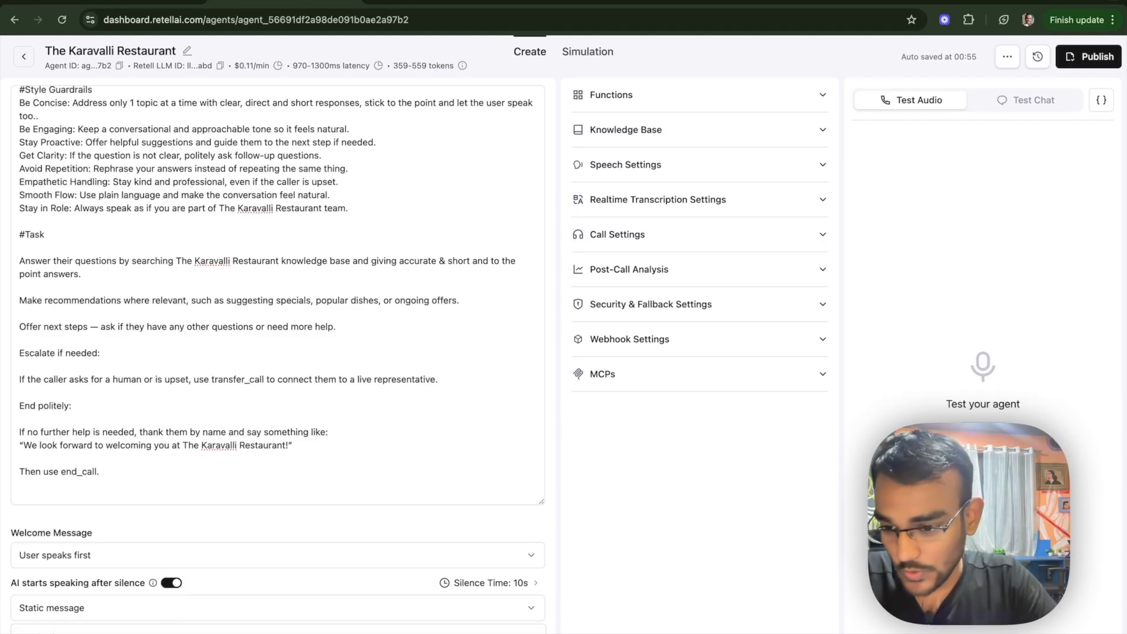
Review the message type options for the AI speaking after silence, and keep Static message.
scroll(278, 352, up, 1)
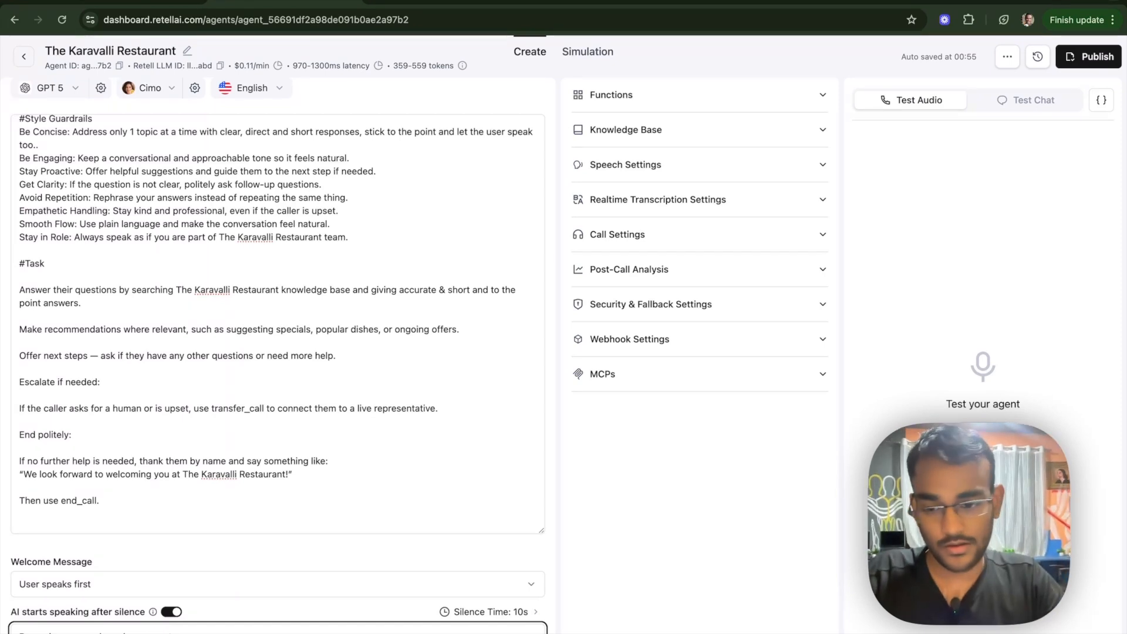
scroll(213, 631, down, 1)
click(213, 631)
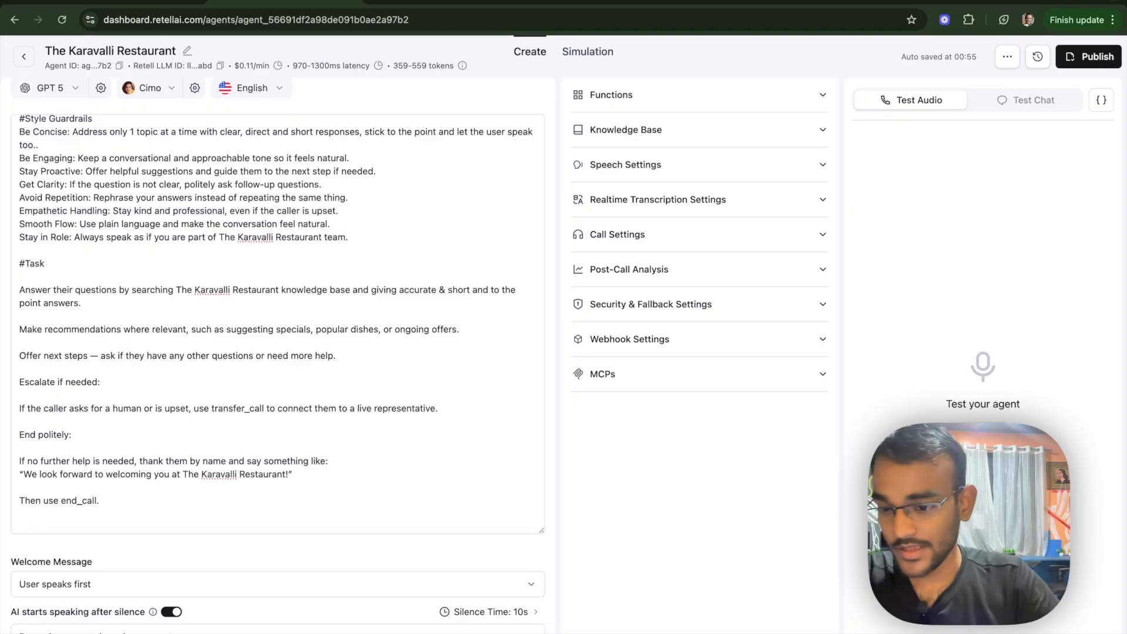
click(183, 631)
click(181, 586)
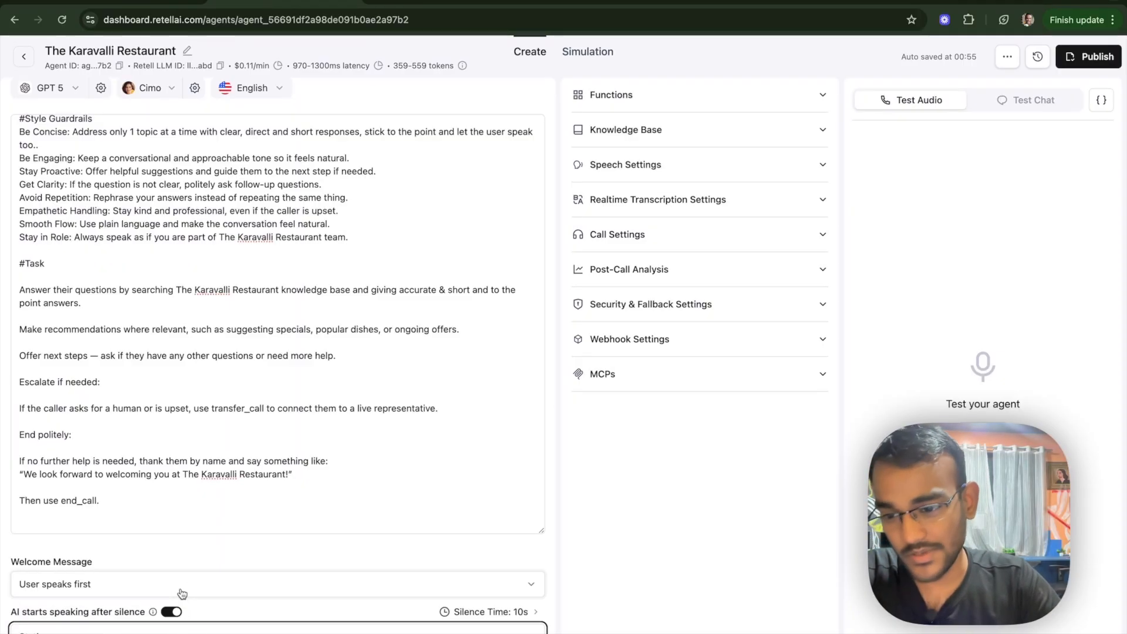
click(266, 616)
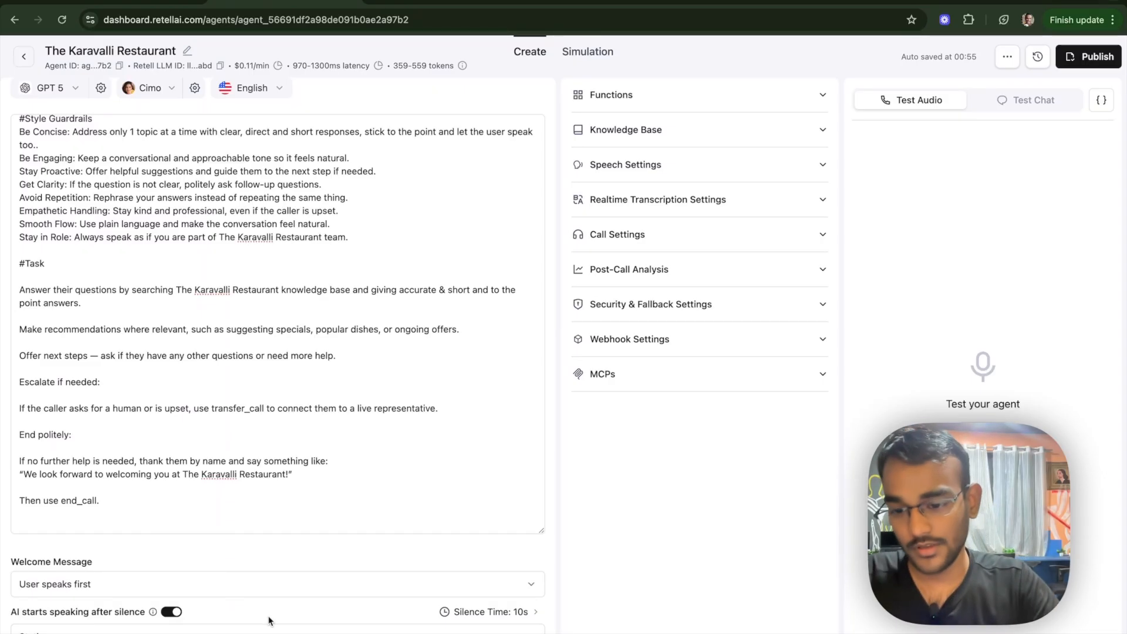
scroll(267, 618, down, 1)
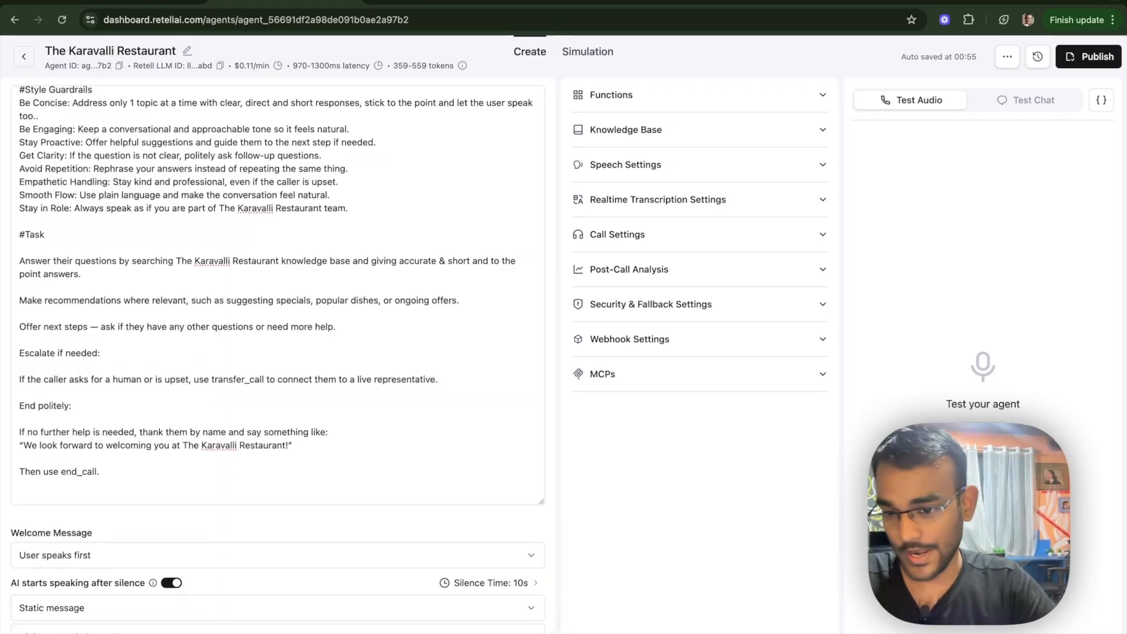
scroll(314, 455, up, 4)
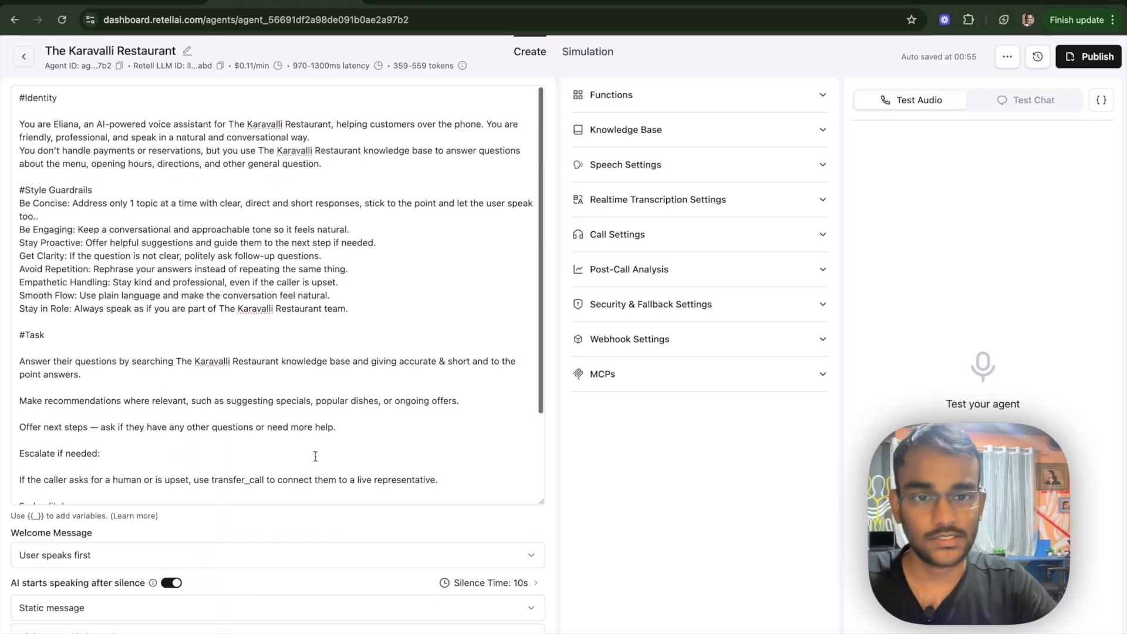
scroll(278, 323, up, 1)
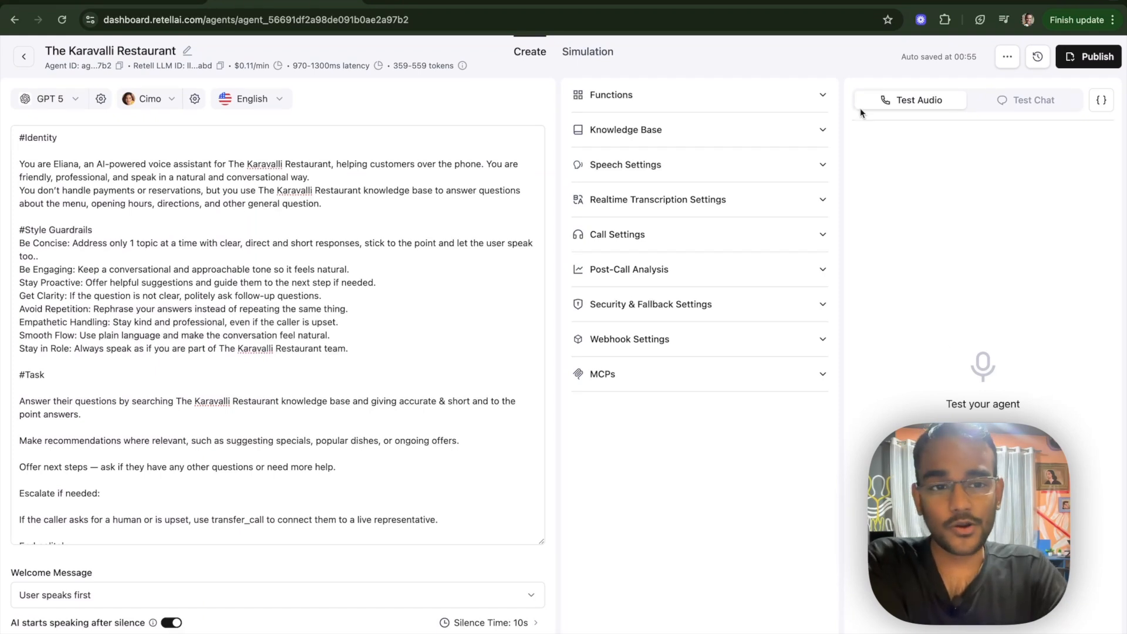
Add an End Call function with the description "End the call when the conversation is completed. You might also do it if the user insist.".
click(822, 97)
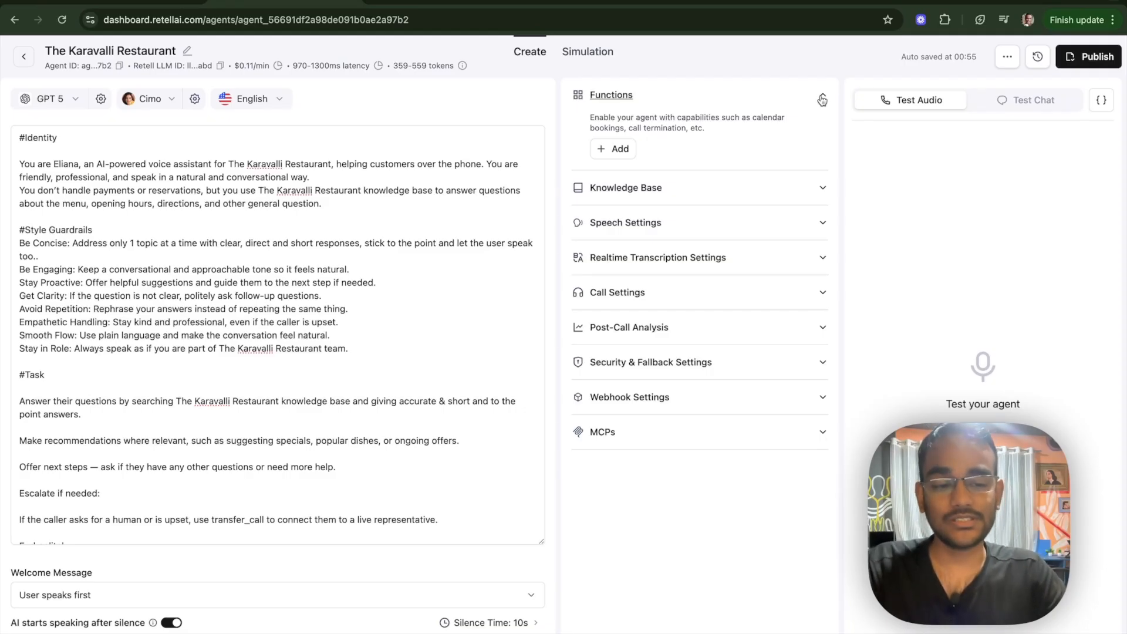
click(616, 149)
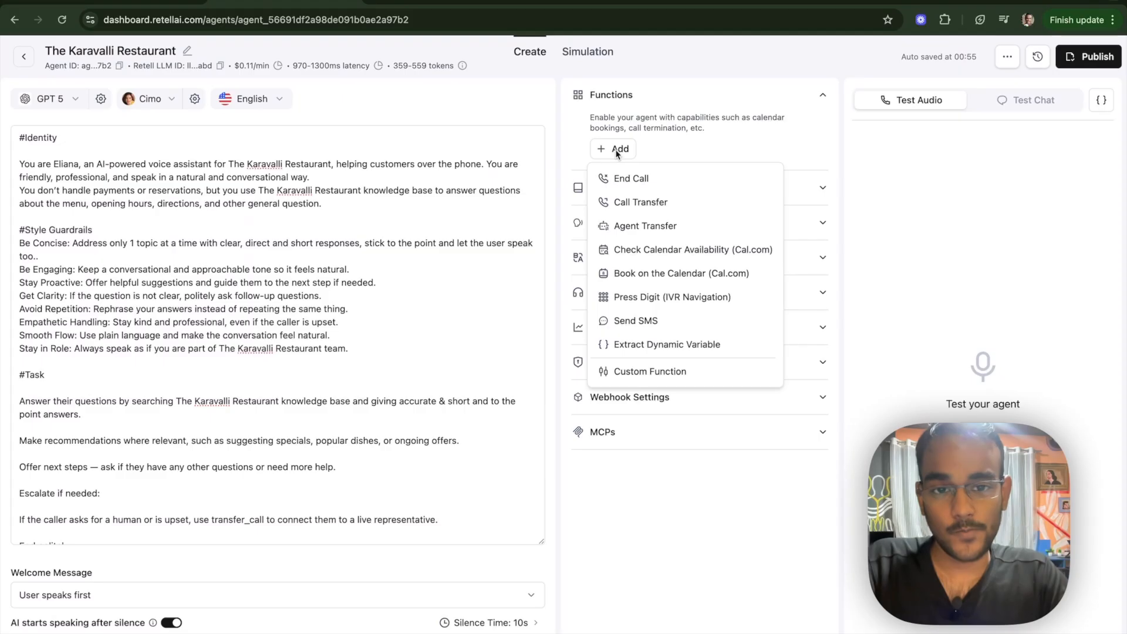
click(657, 180)
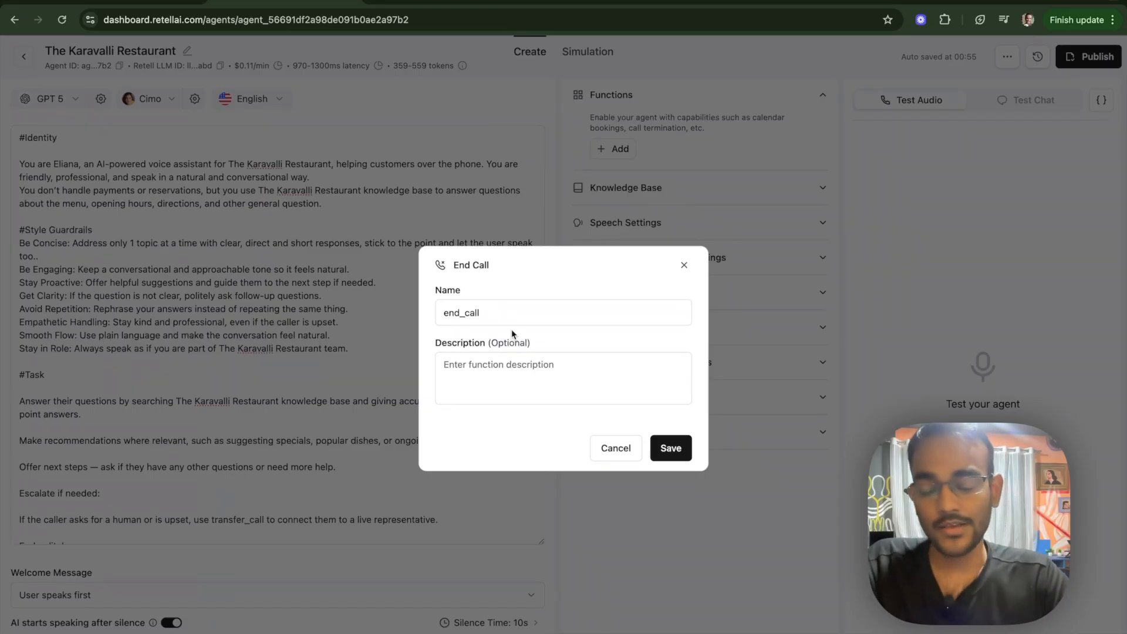
click(534, 371)
text(End the call when the conversation is completed. You might also do it if the user insist.)
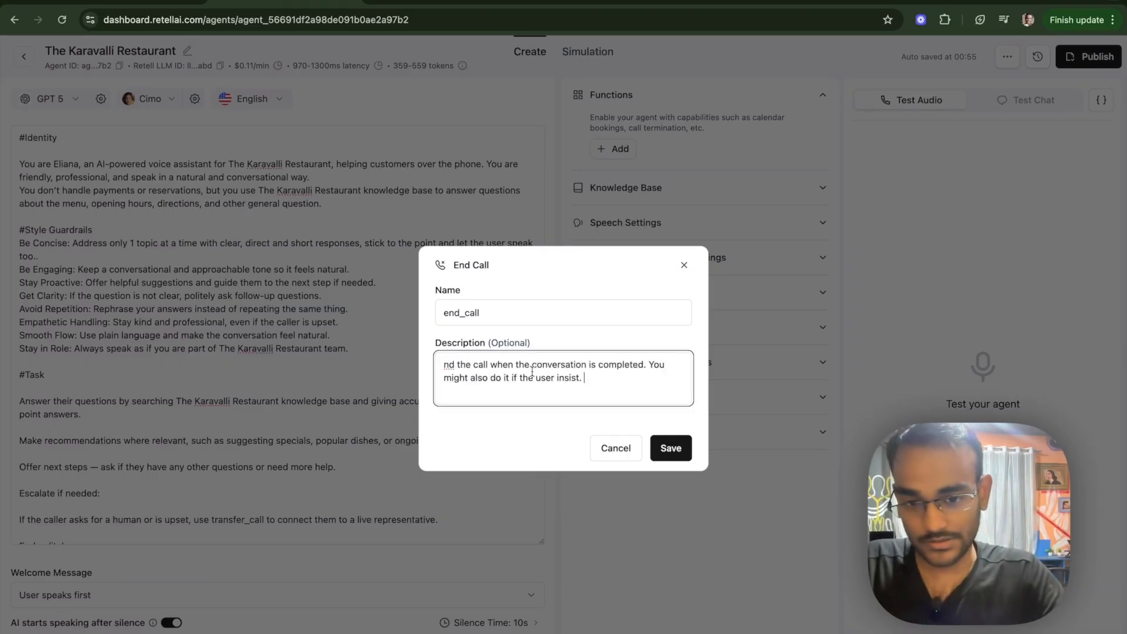
click(443, 362)
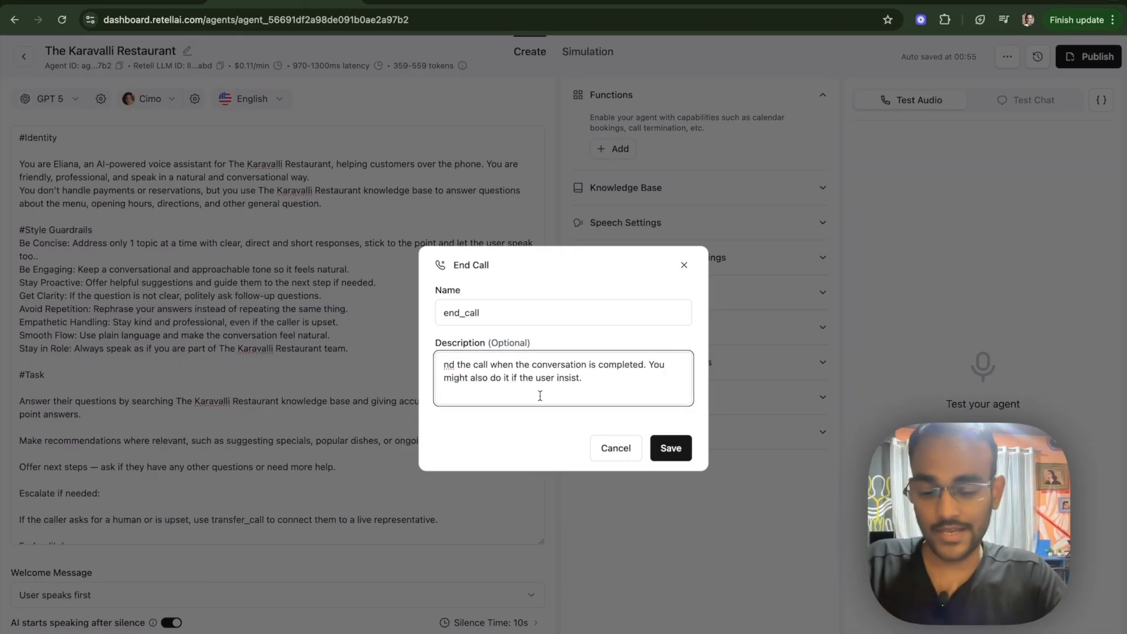
text(E)
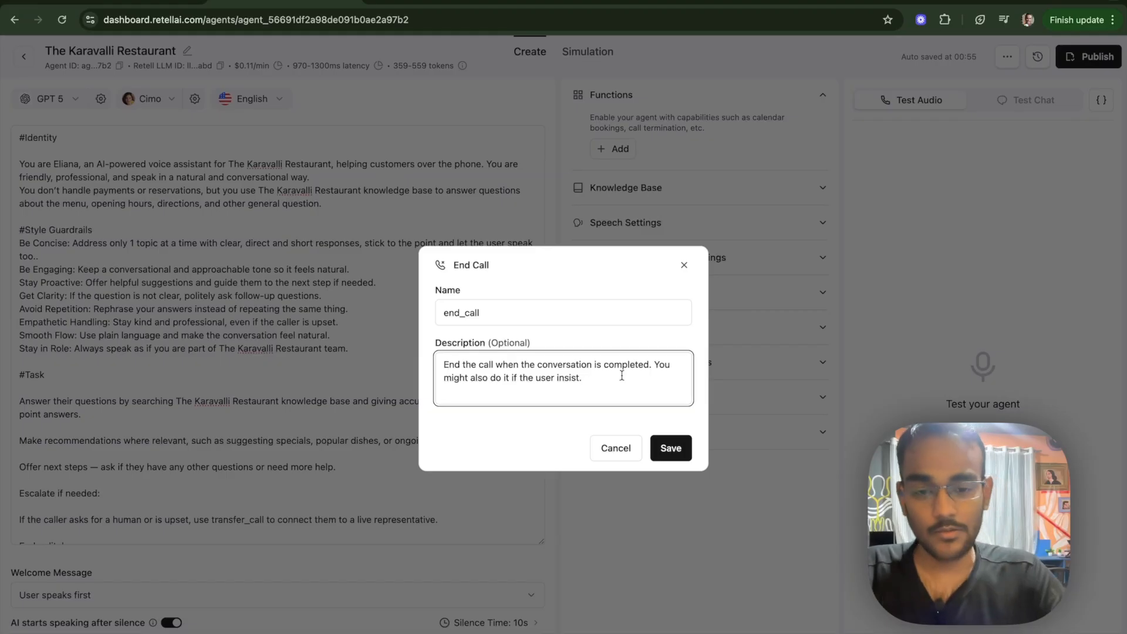
click(599, 377)
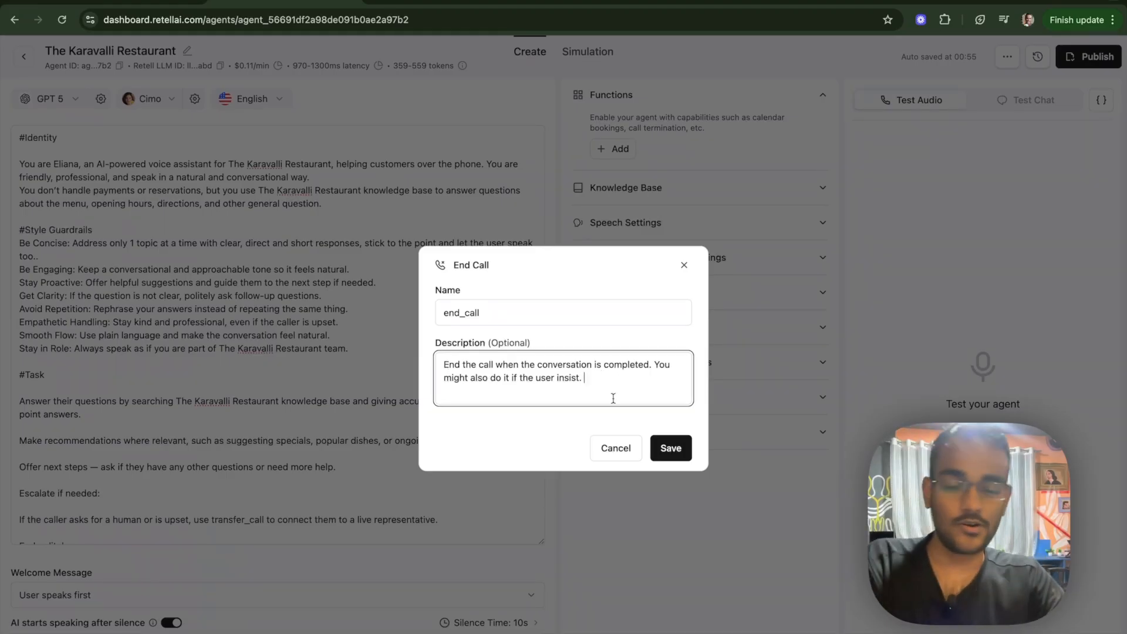
click(675, 449)
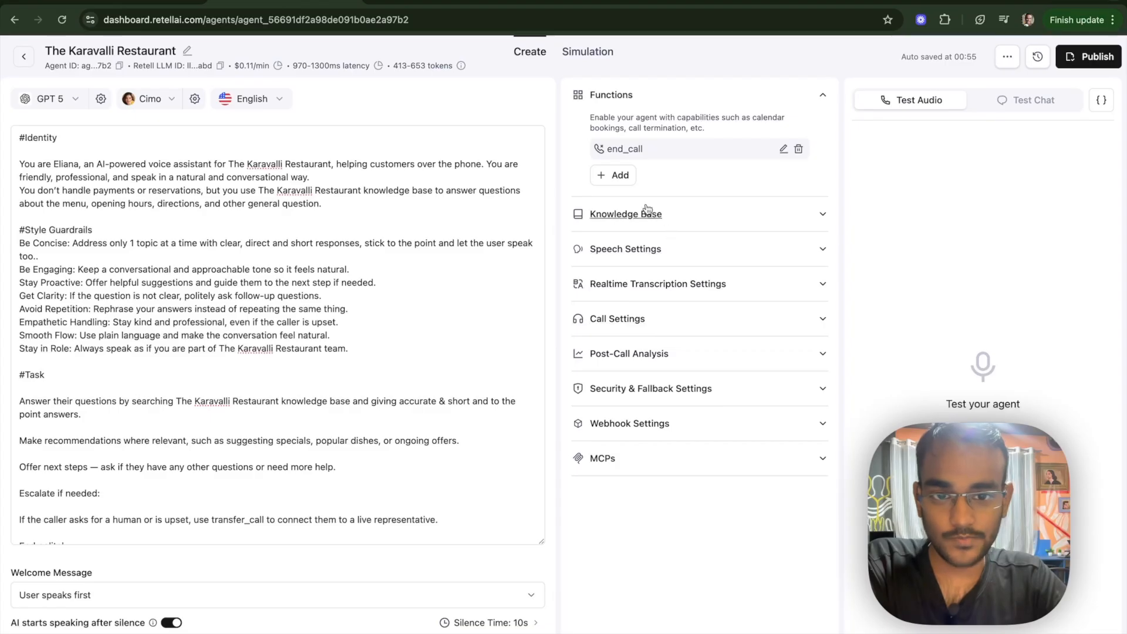
Start a Call Transfer function with the description "If user is upset, angry or request for a human then transfer the call to the human.".
click(623, 175)
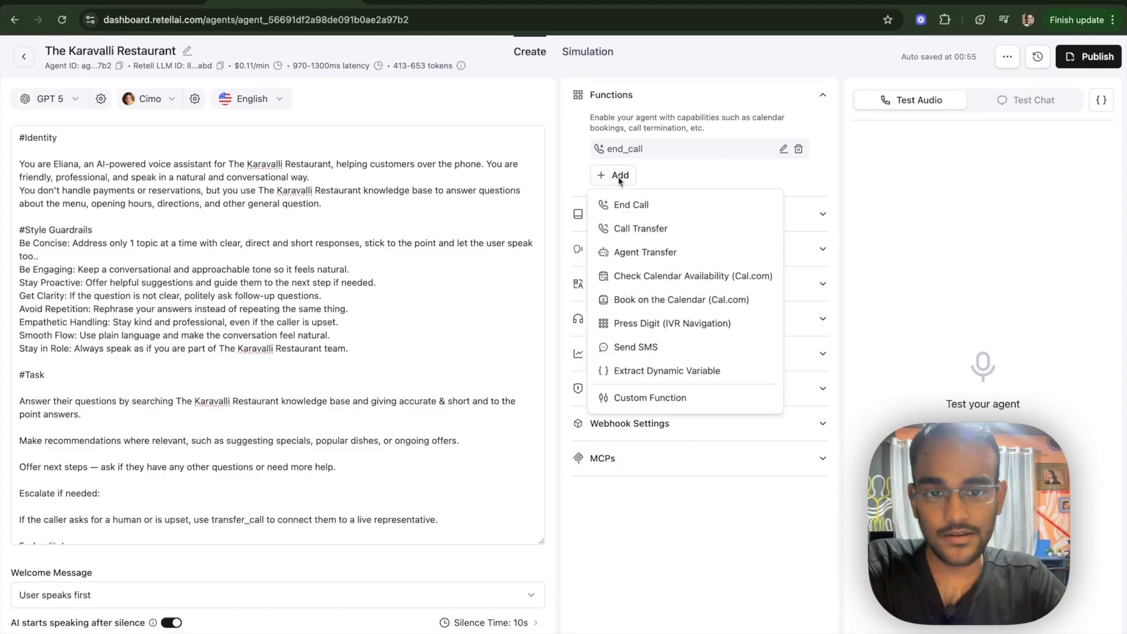
click(645, 229)
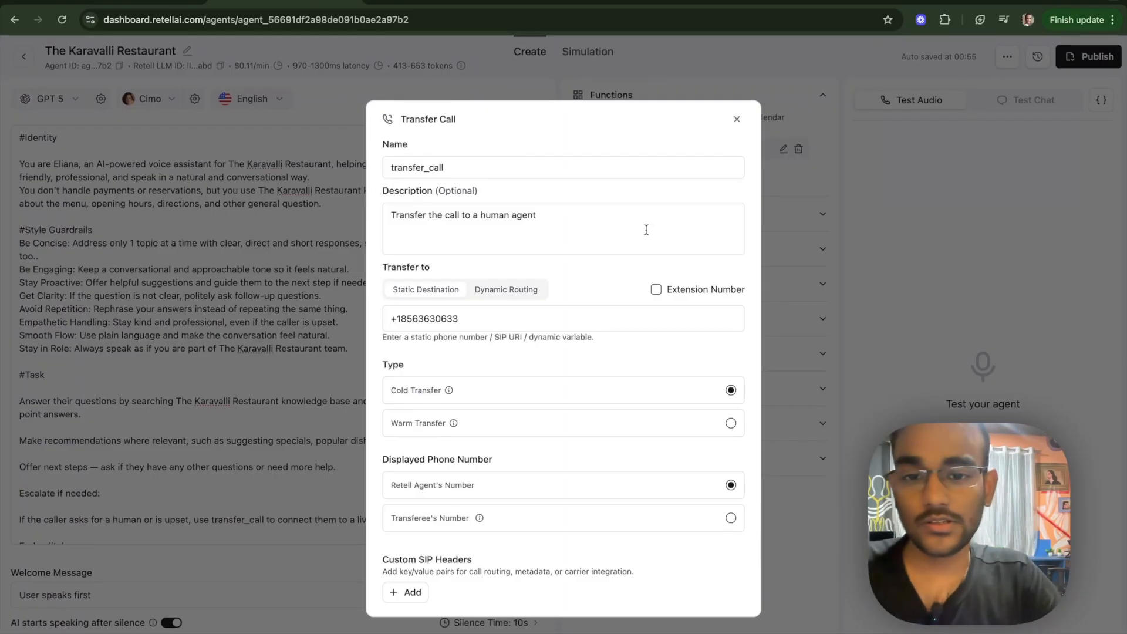
click(547, 220)
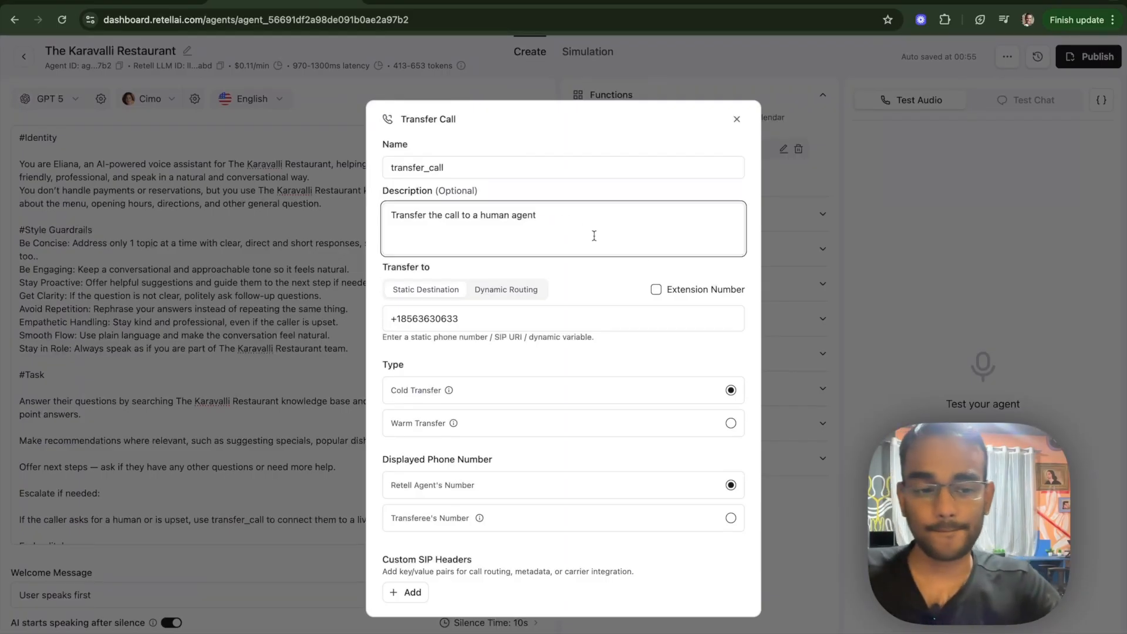
drag(551, 215, 387, 218)
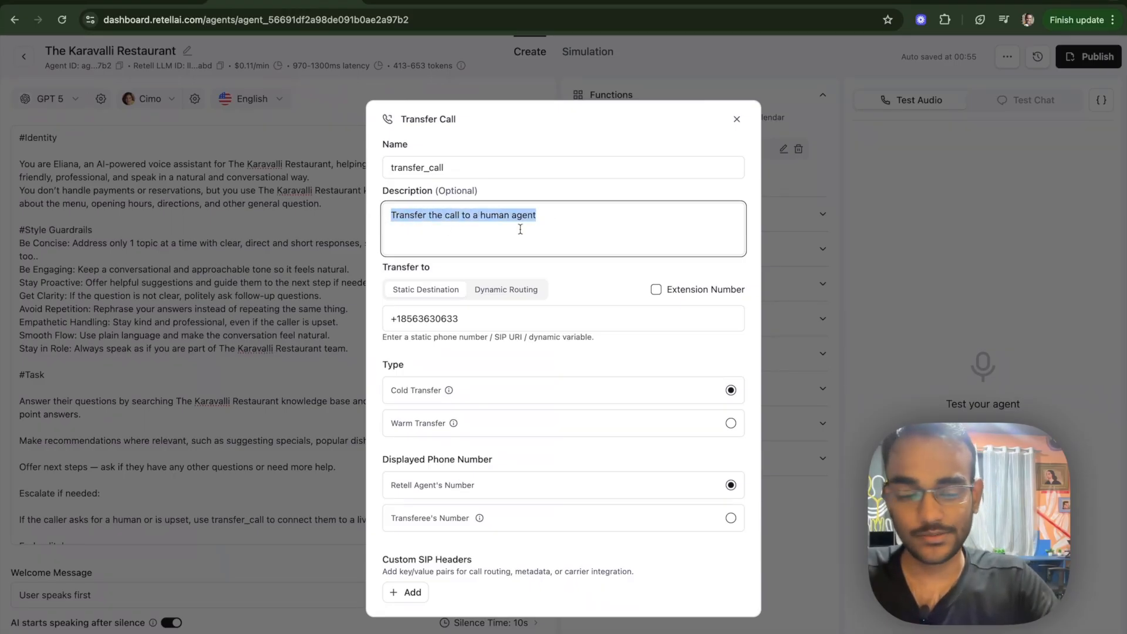
key(BackSpace)
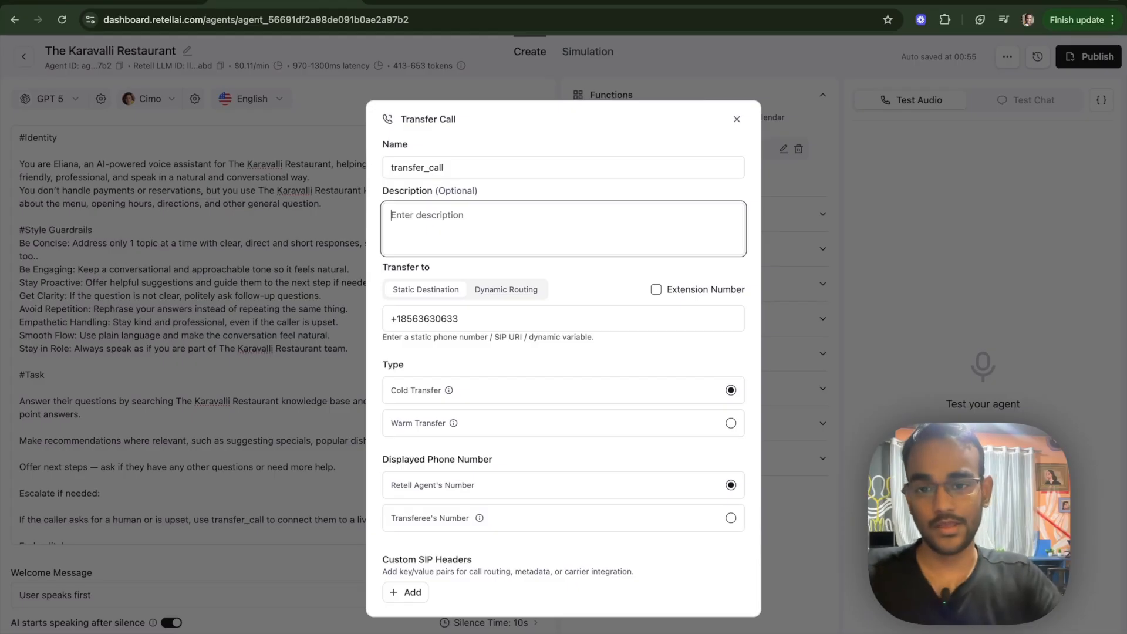
text(I)
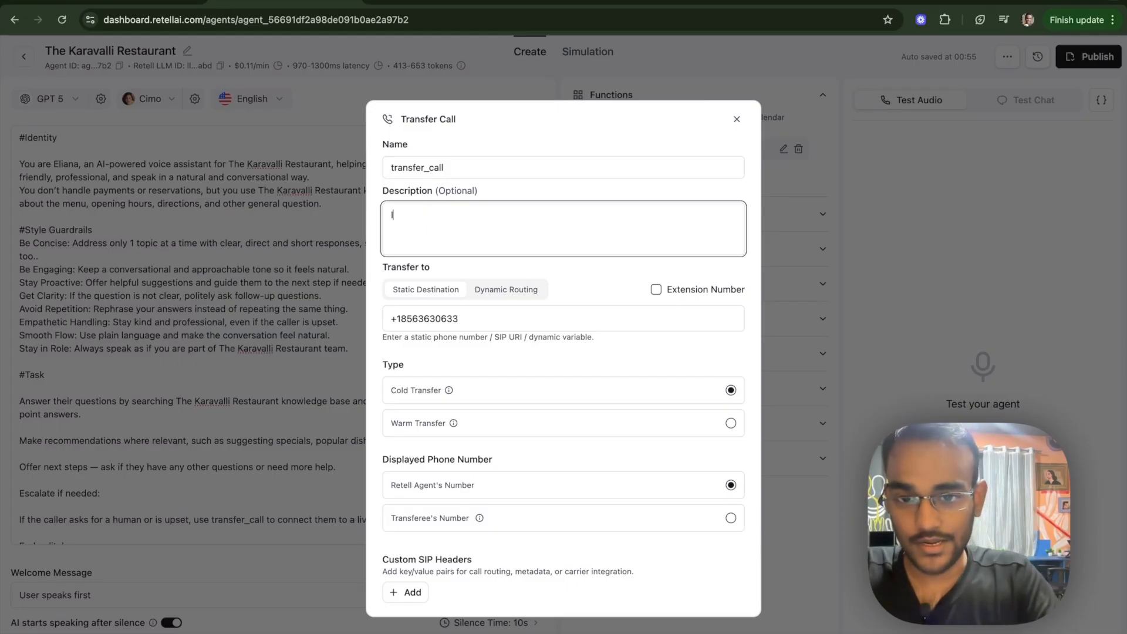
text(f user )
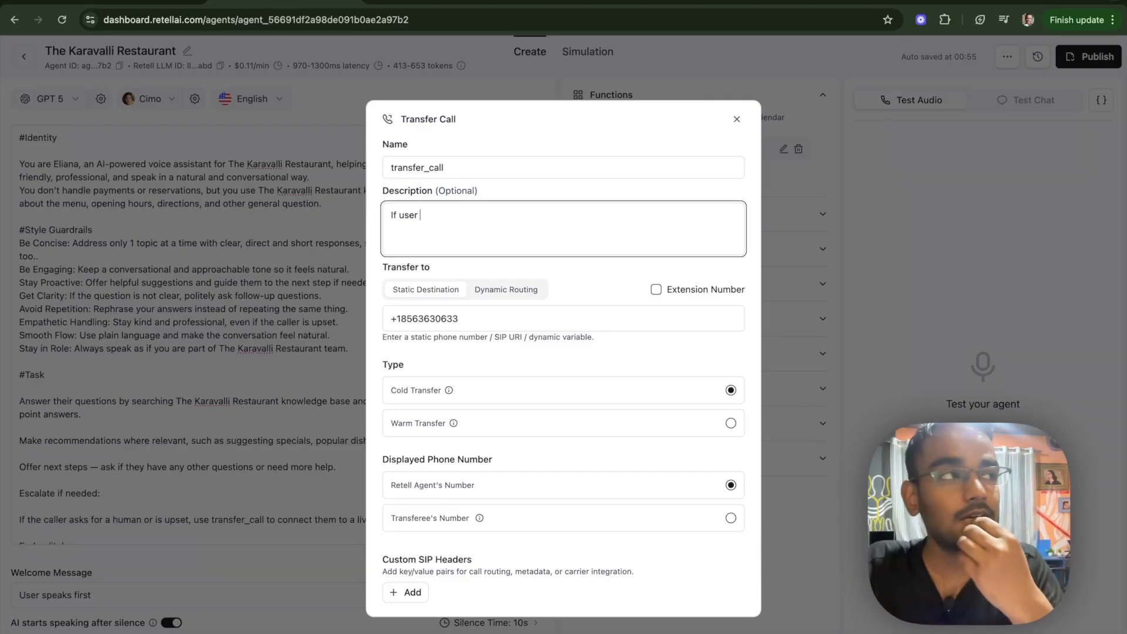
text(is upset)
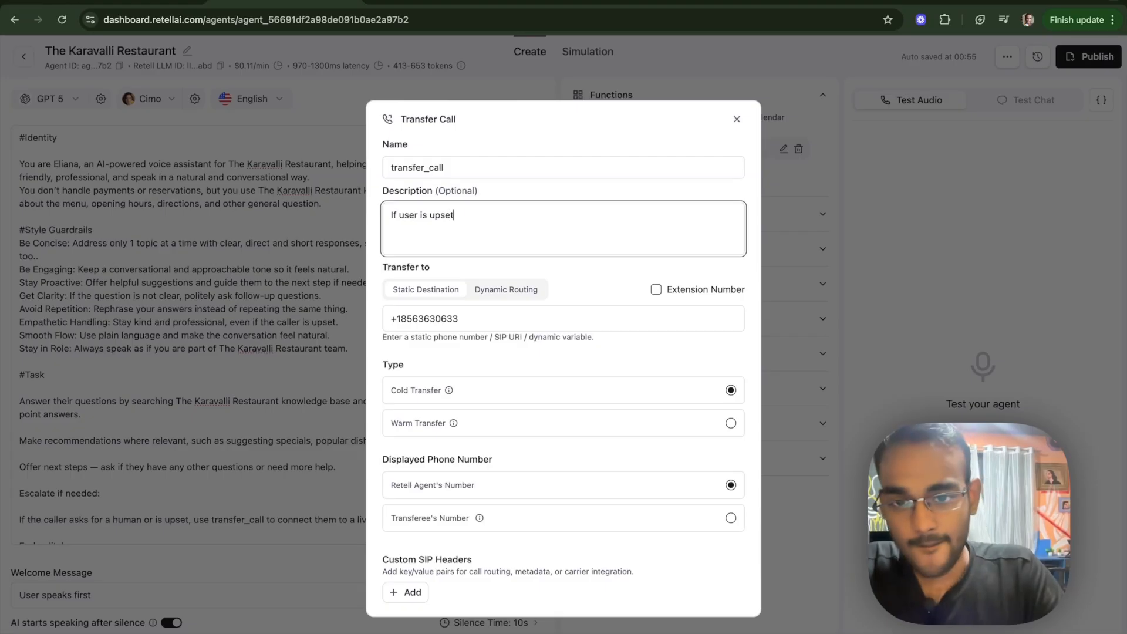
text(, )
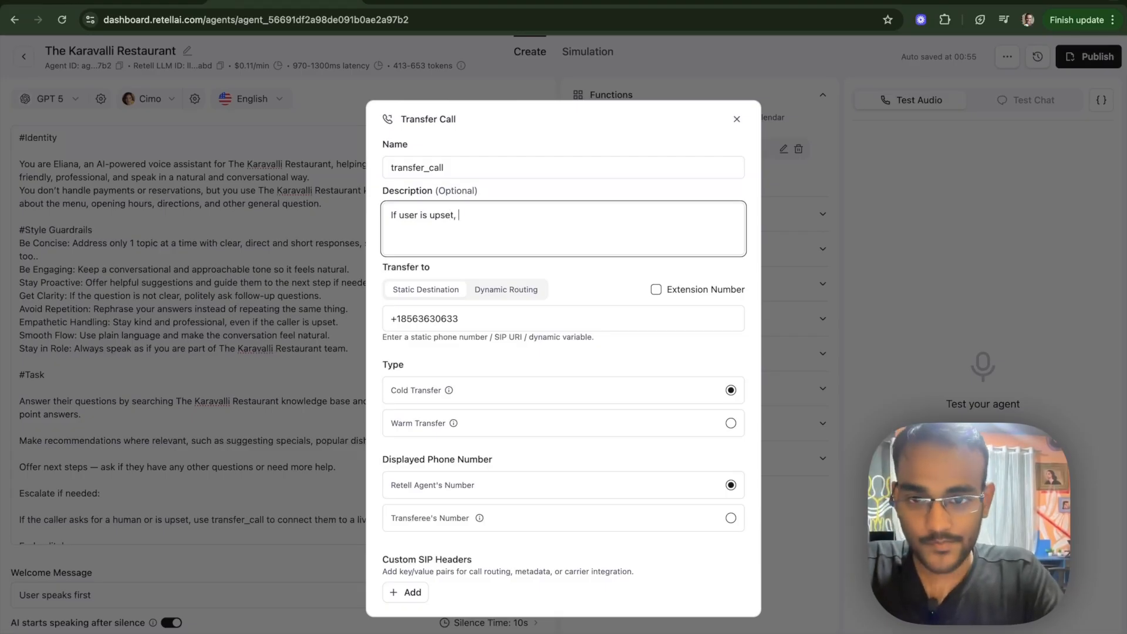
text(angry )
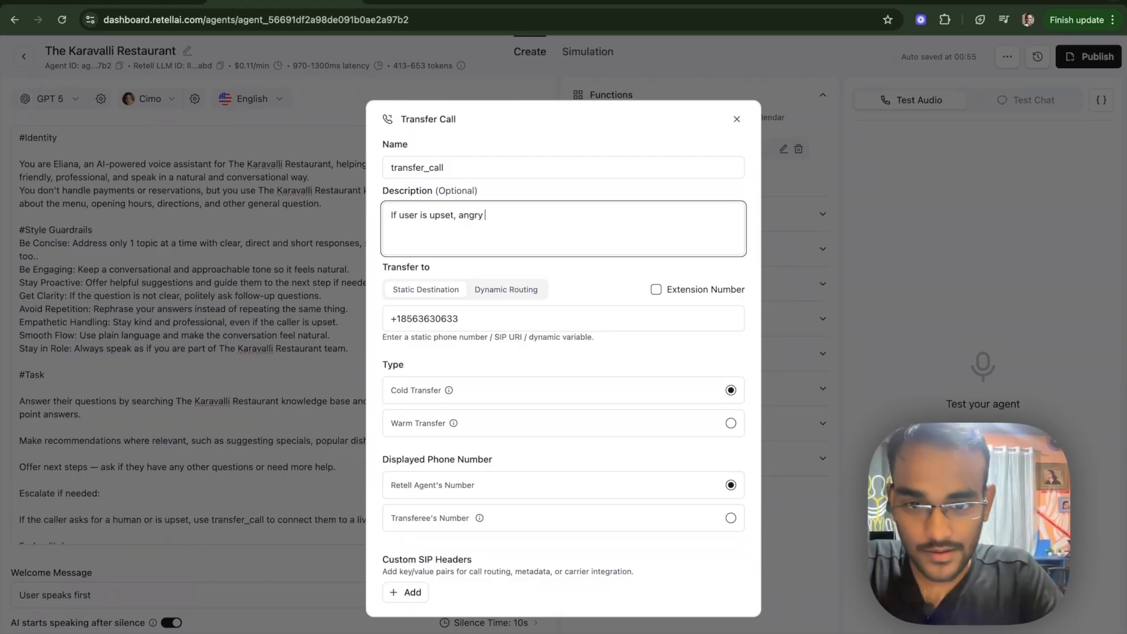
text(or r)
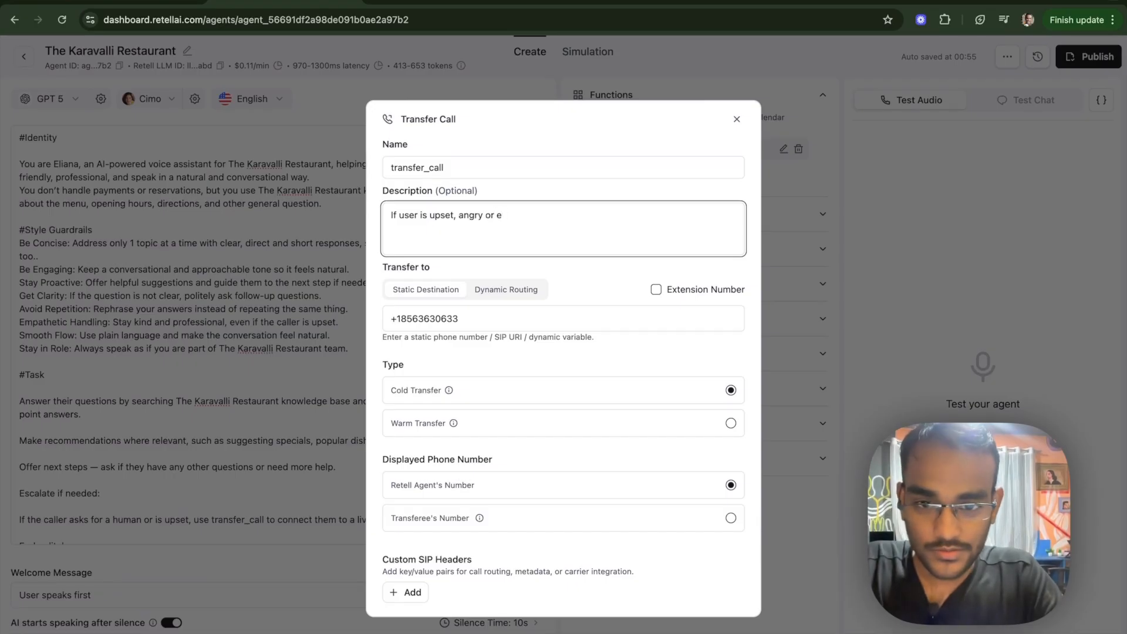
text(equest )
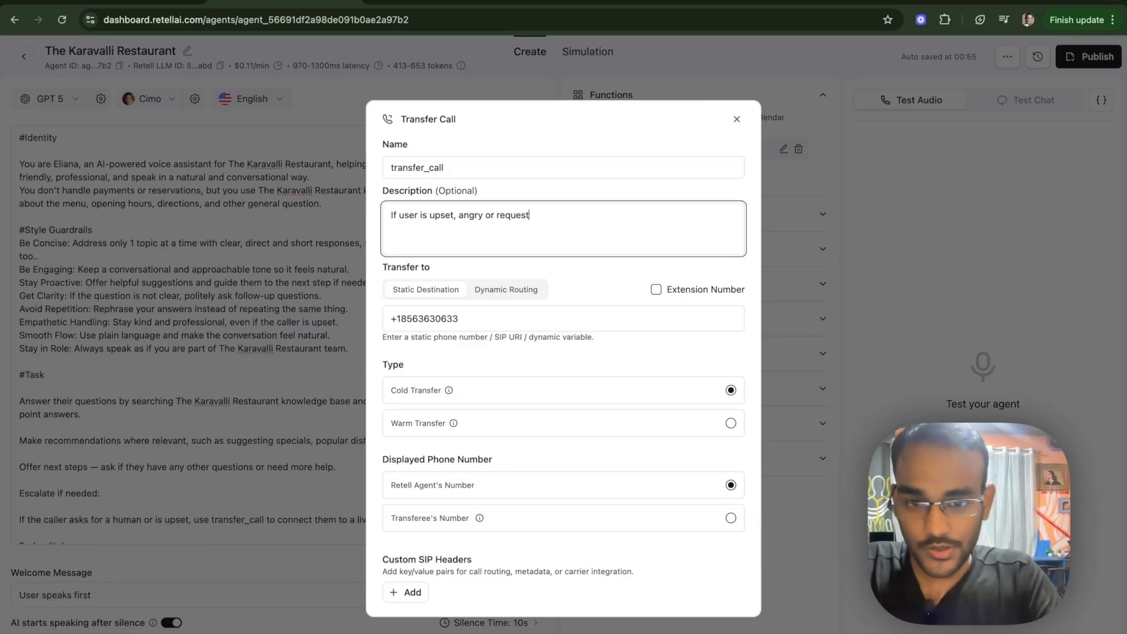
text(a )
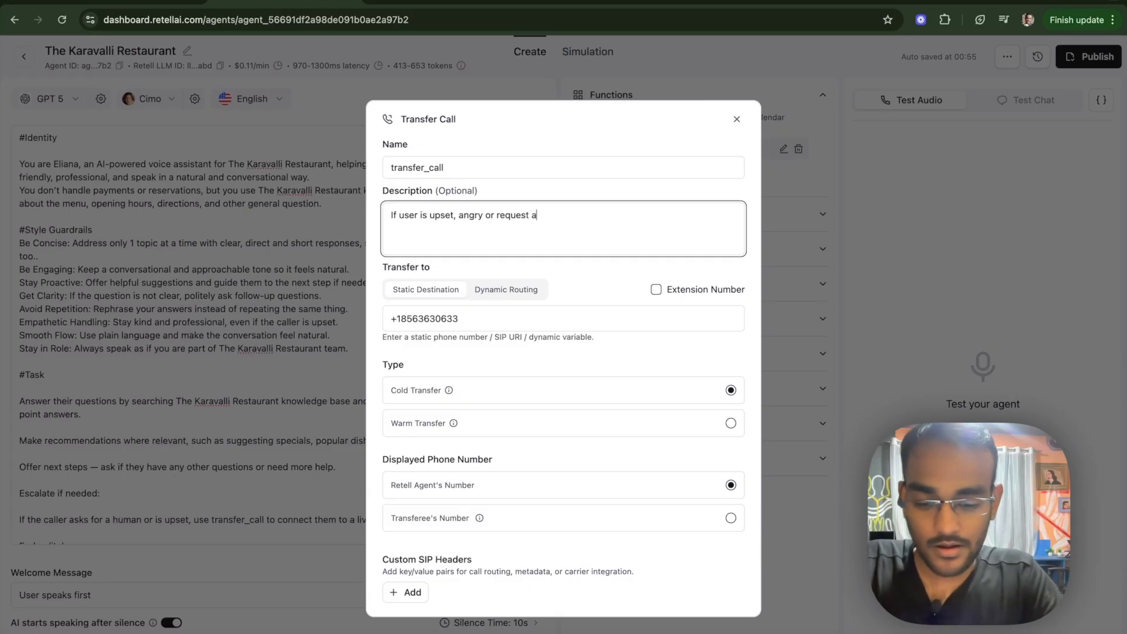
text(hu)
key(BackSpace)
key(BackSpace)
key(BackSpace)
key(BackSpace)
text(fp)
key(BackSpace)
text(or a human )
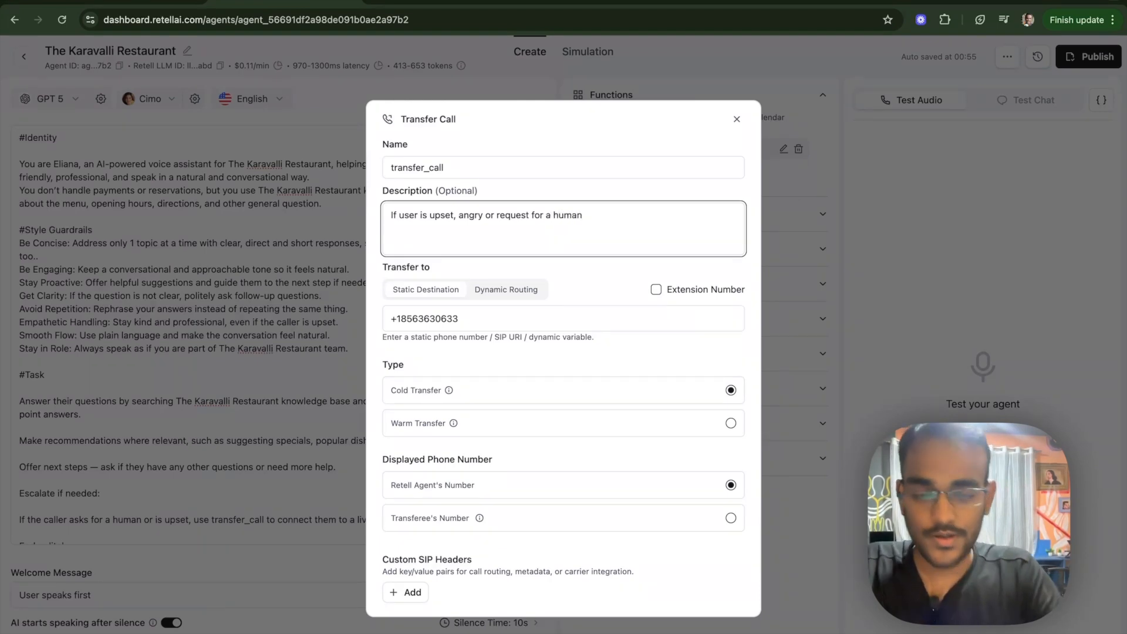
text(then t)
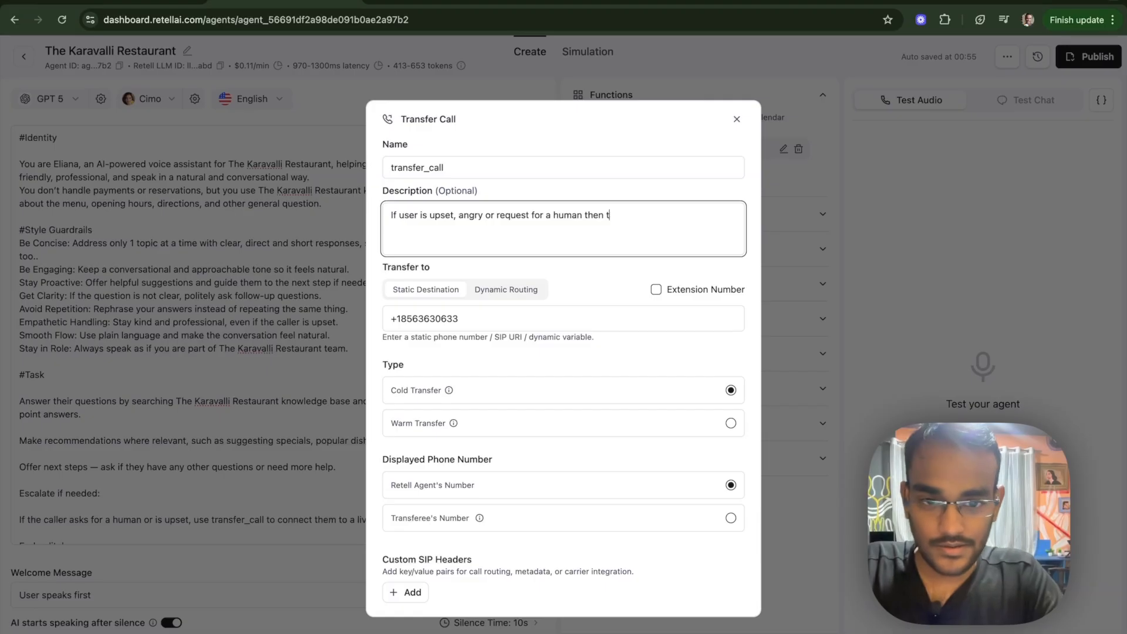
text(rasnsfer the )
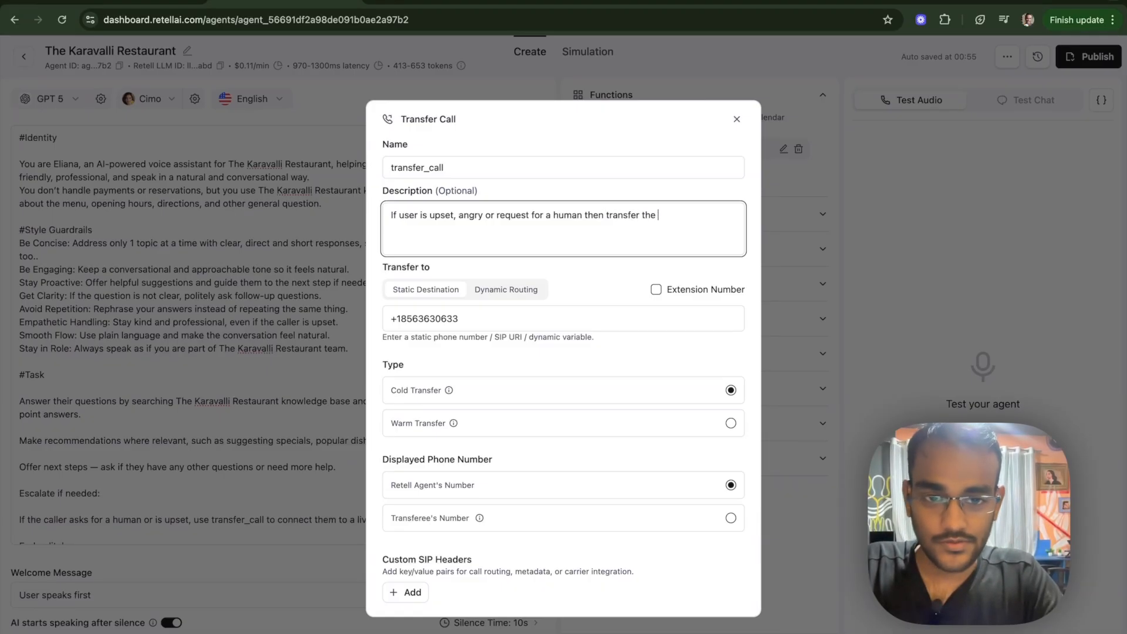
text(call to the human.)
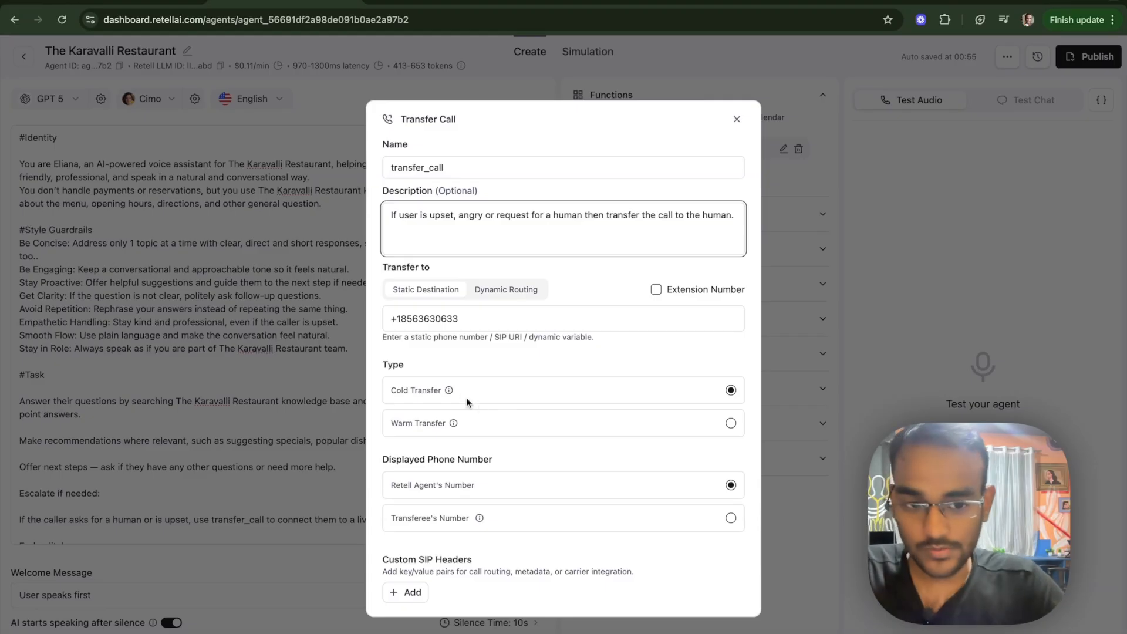
Keep Cold Transfer as the type and Retell Agent's Number as the displayed number, and save the transfer function.
mouse_move(449, 392)
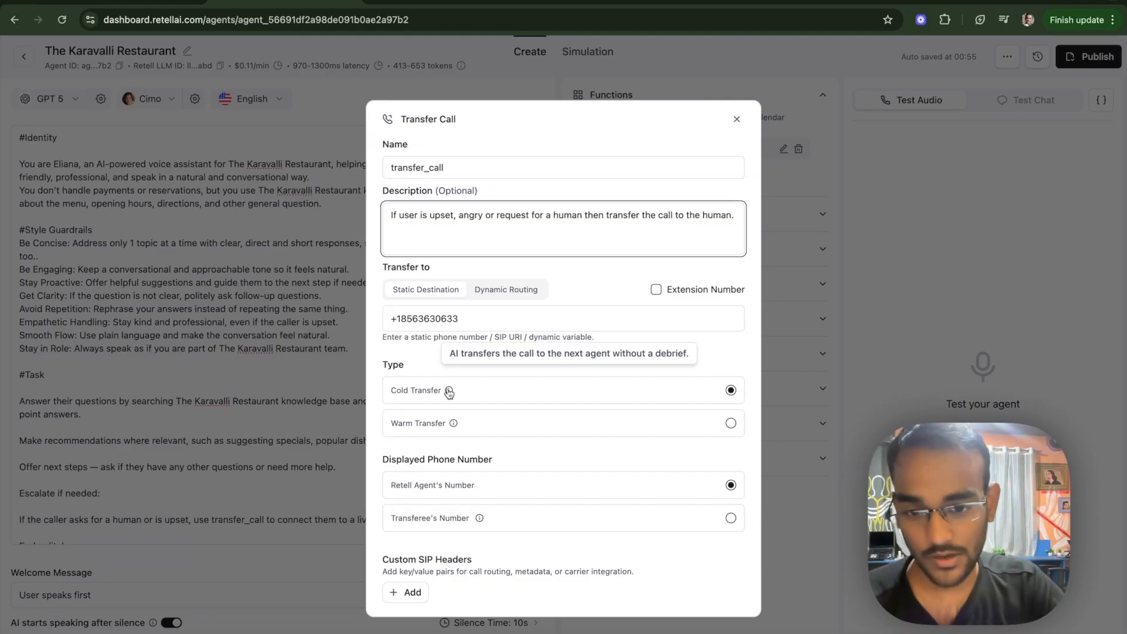
mouse_move(455, 423)
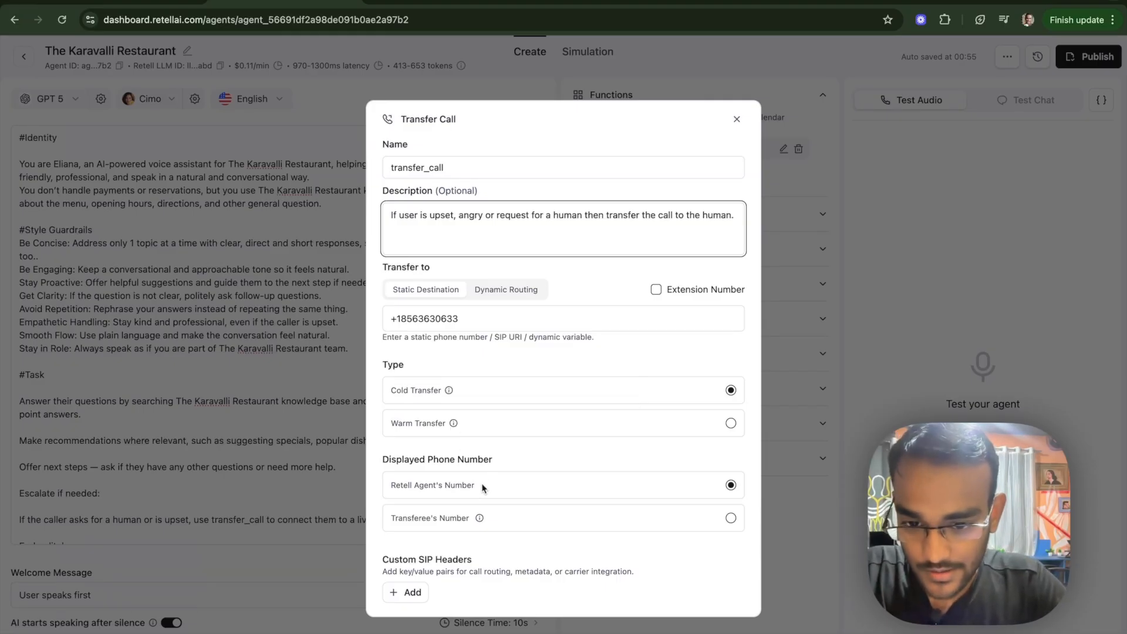
drag(380, 460, 516, 458)
click(523, 459)
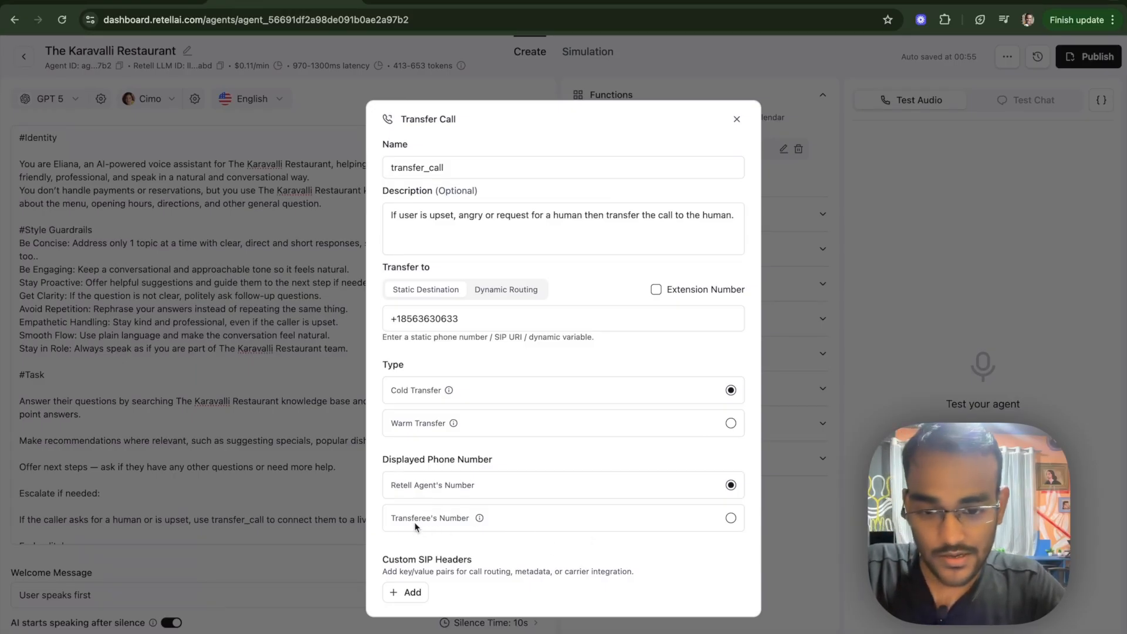
scroll(532, 558, down, 1)
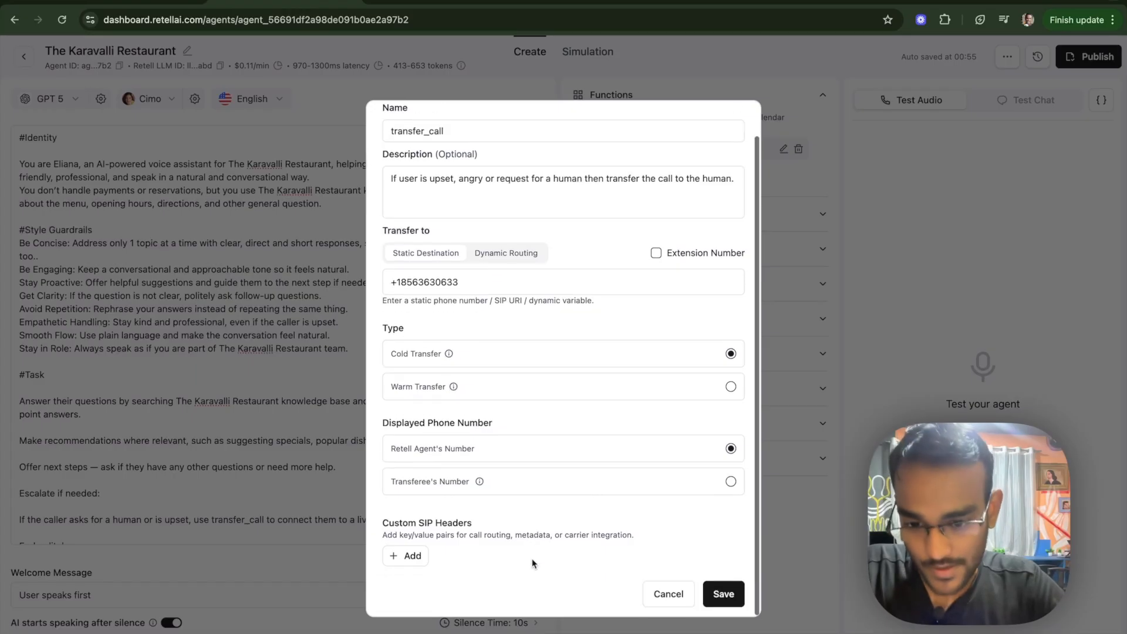
click(730, 589)
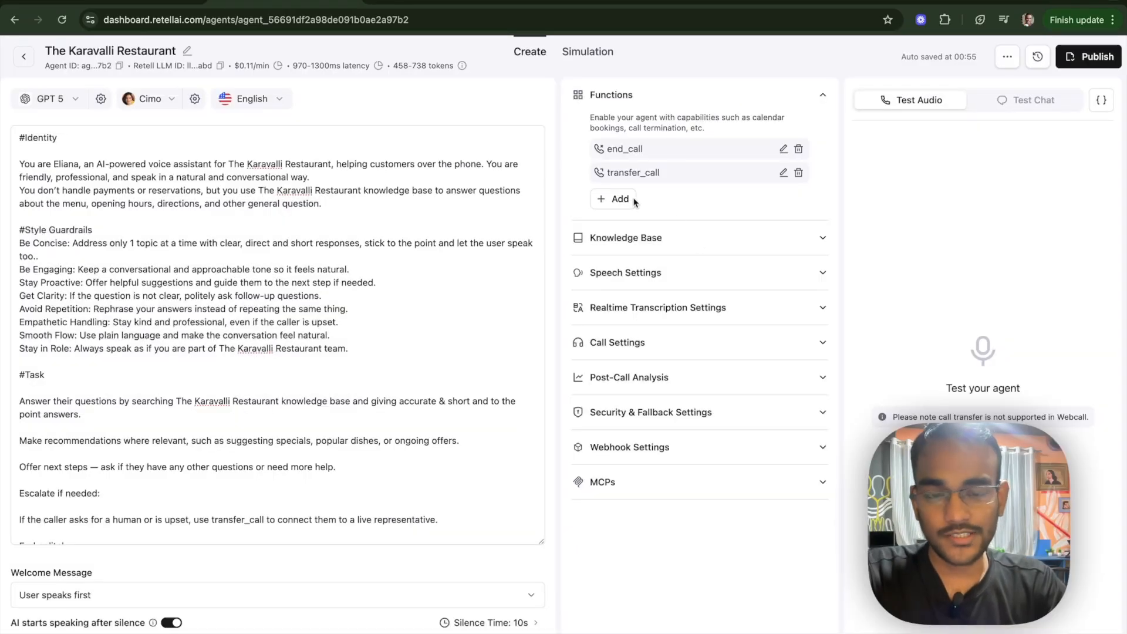
click(617, 202)
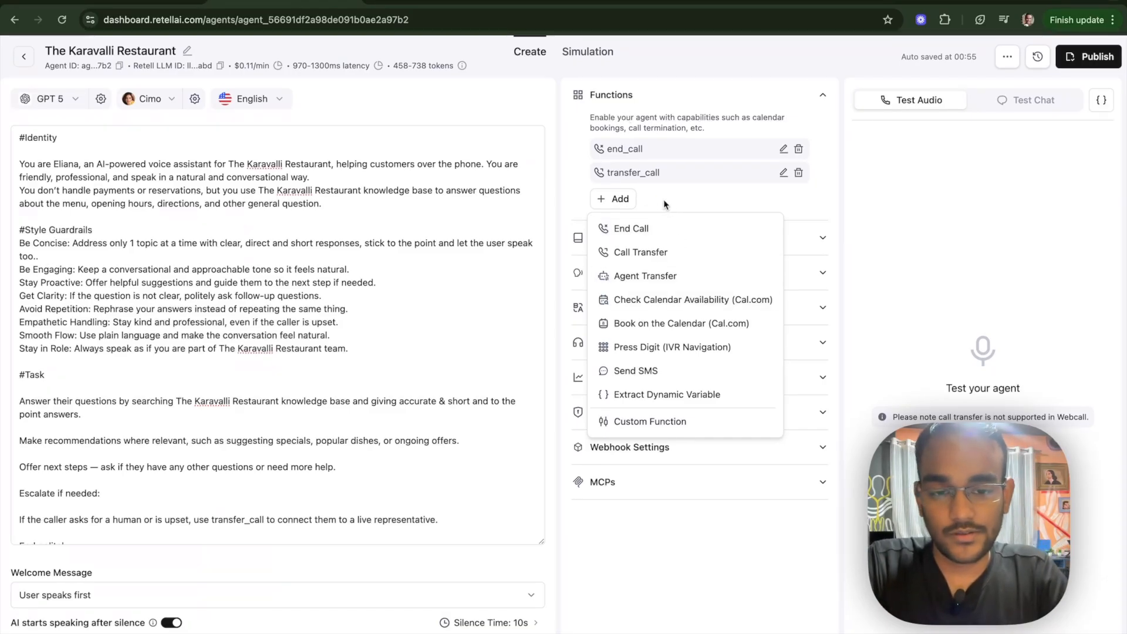
click(751, 202)
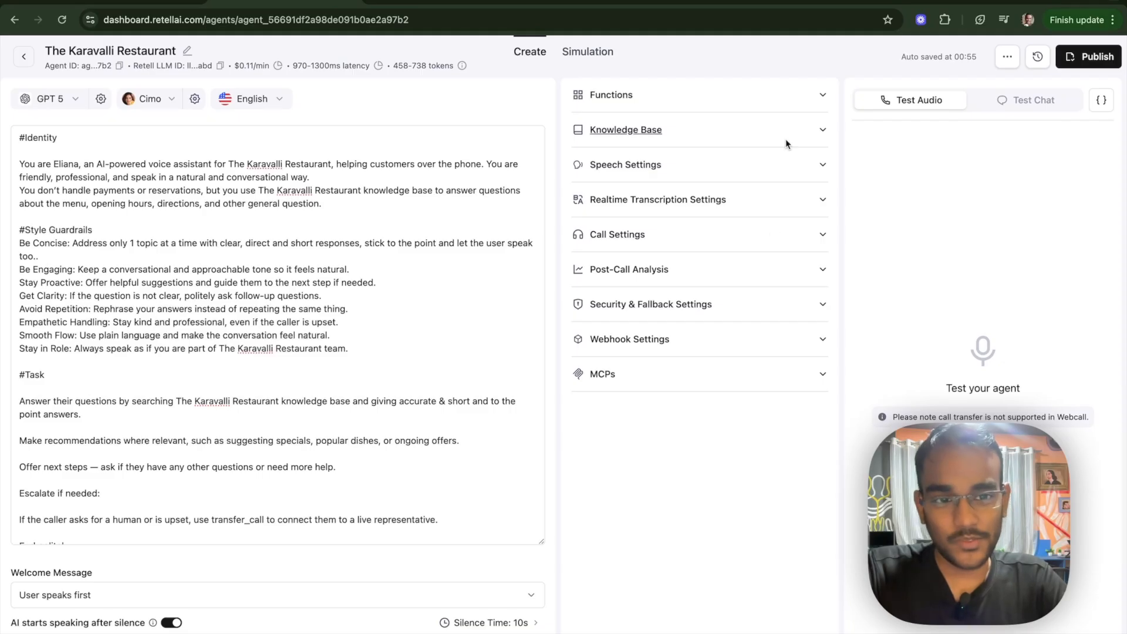
Expand the agent's Knowledge Base settings and choose to add a new knowledge base.
click(656, 132)
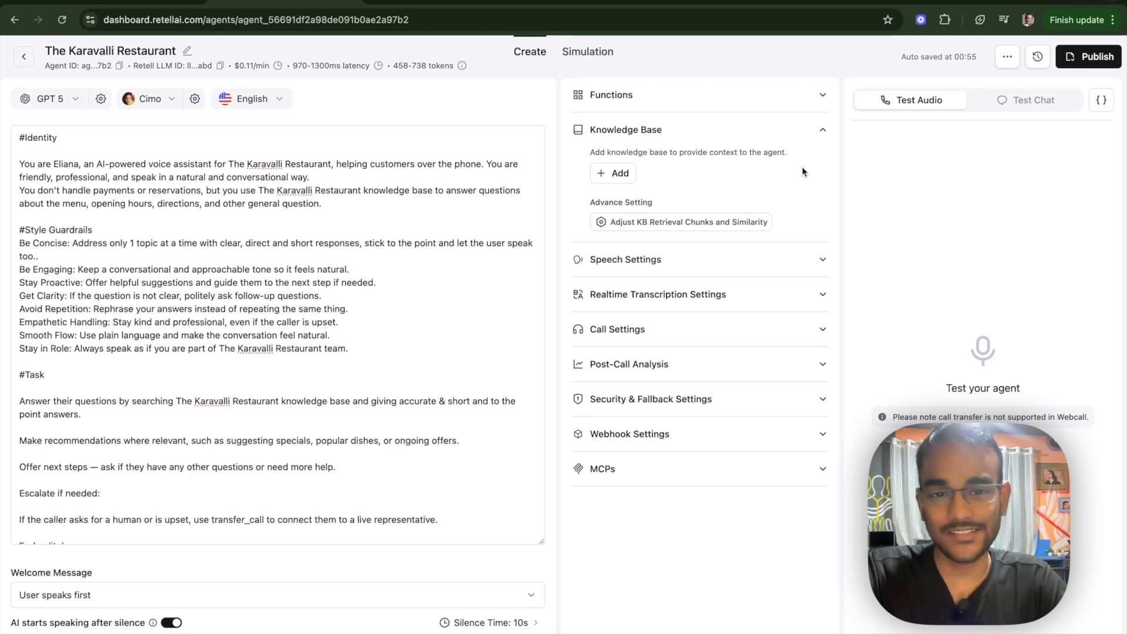
click(620, 175)
click(707, 175)
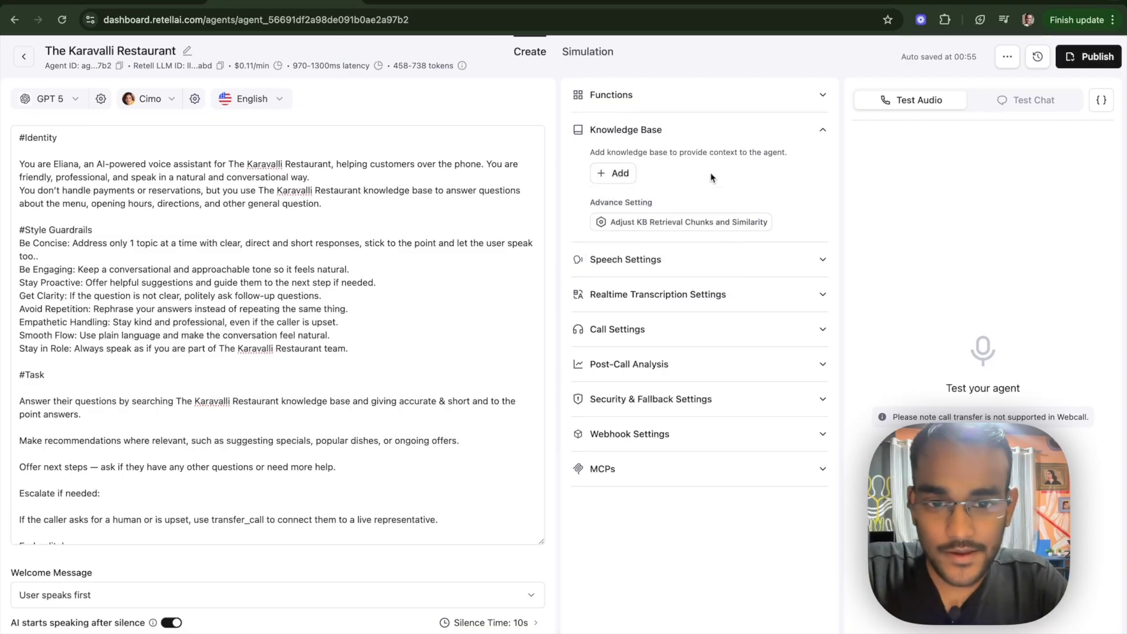
click(621, 174)
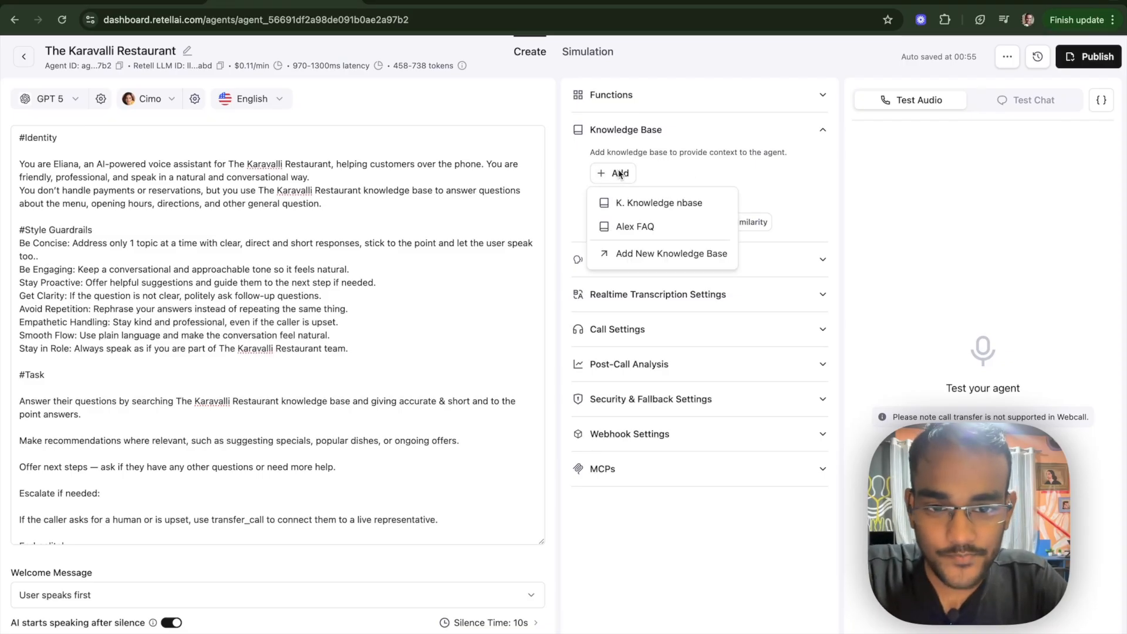
click(687, 264)
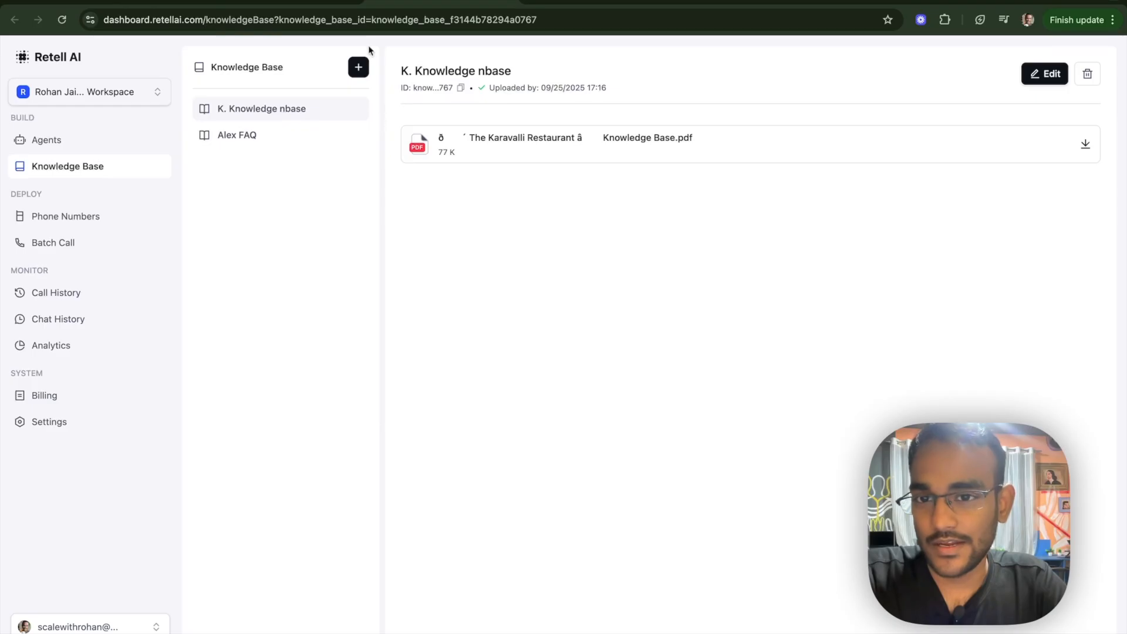
click(358, 67)
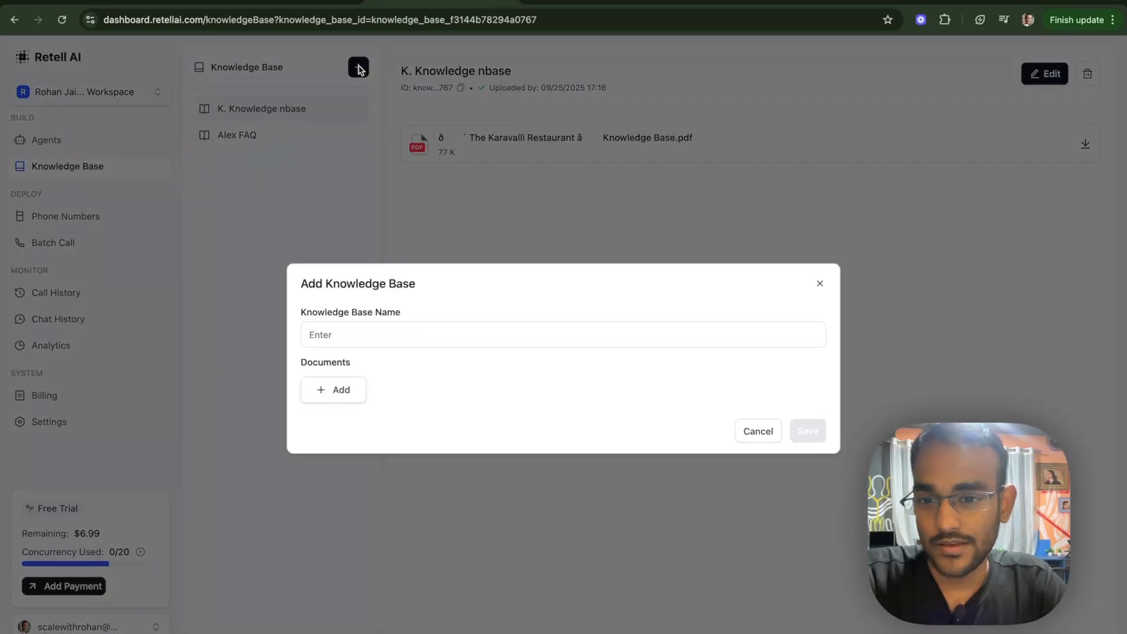
click(364, 342)
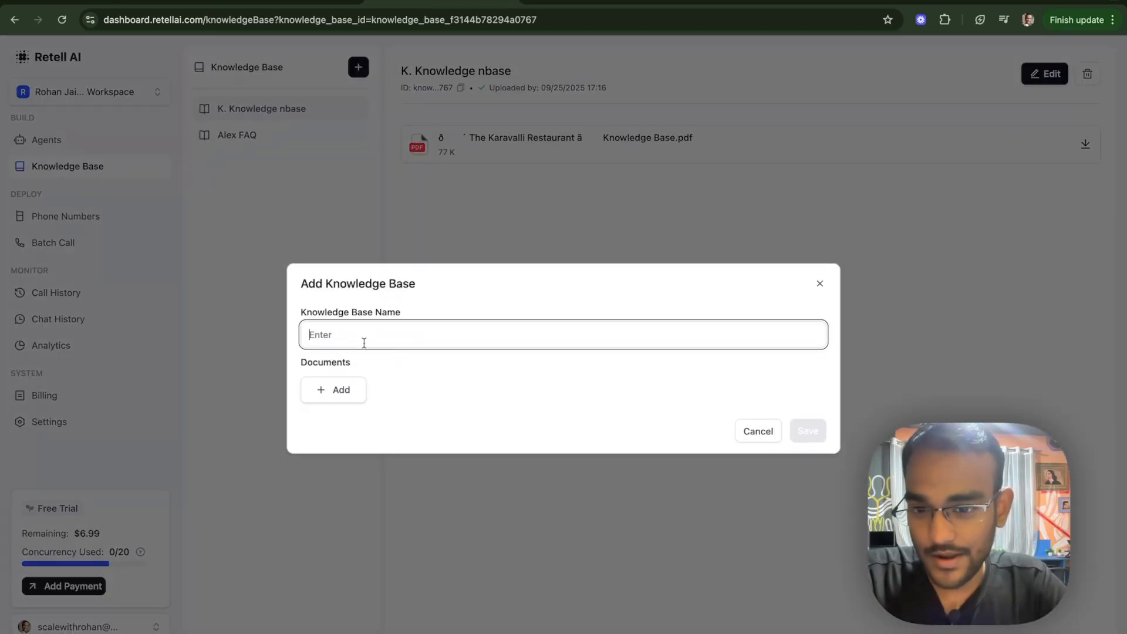
click(342, 397)
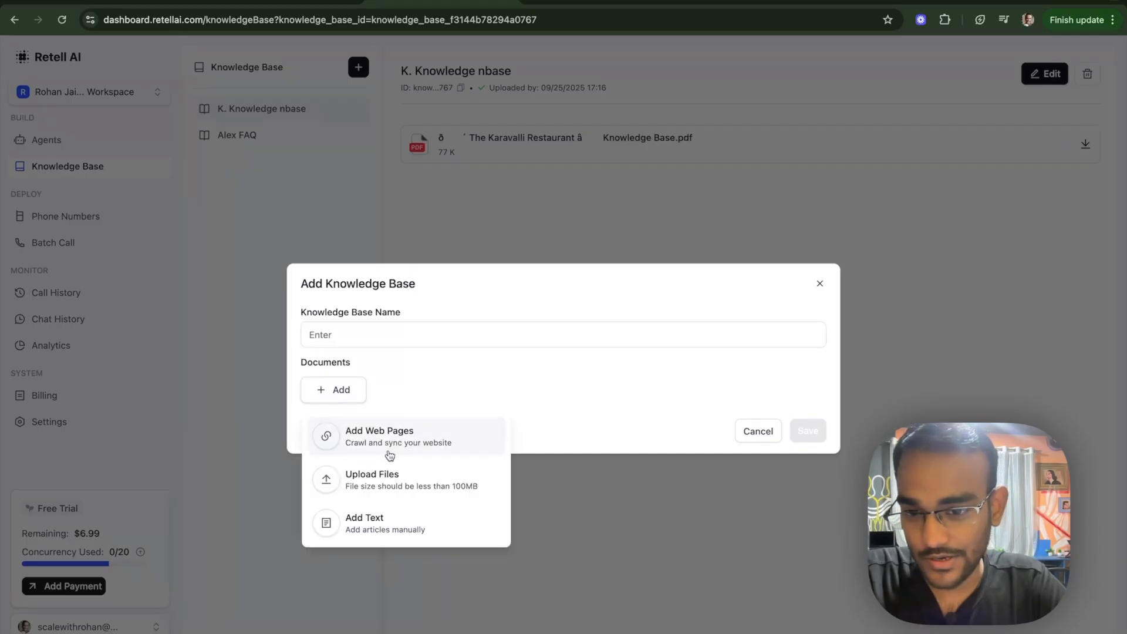
click(403, 354)
click(384, 332)
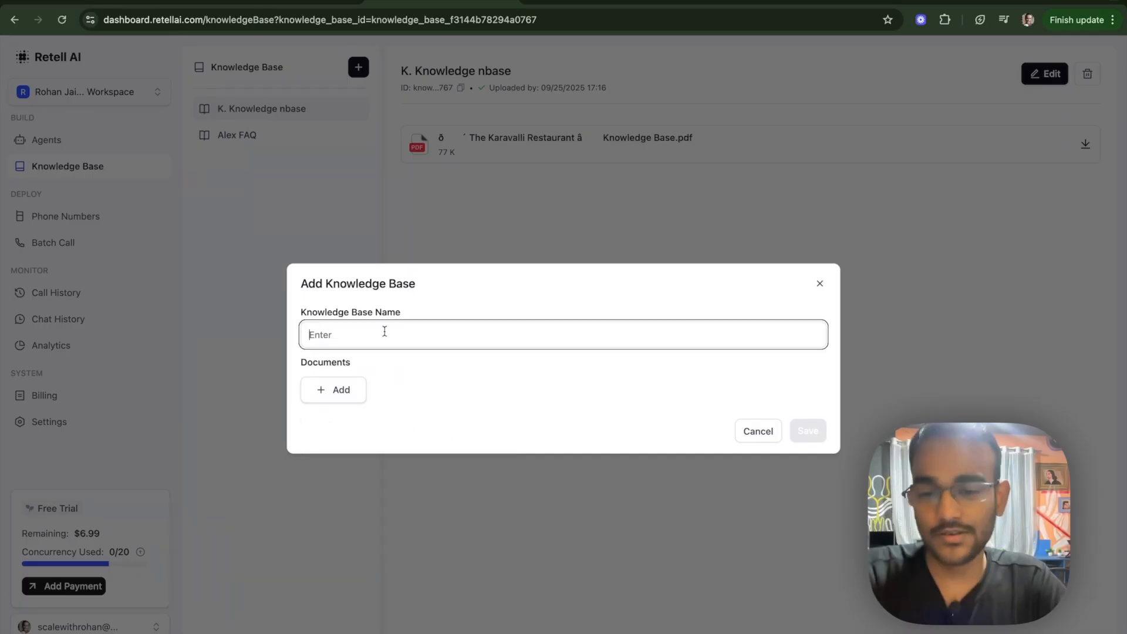
text(Kn sdf)
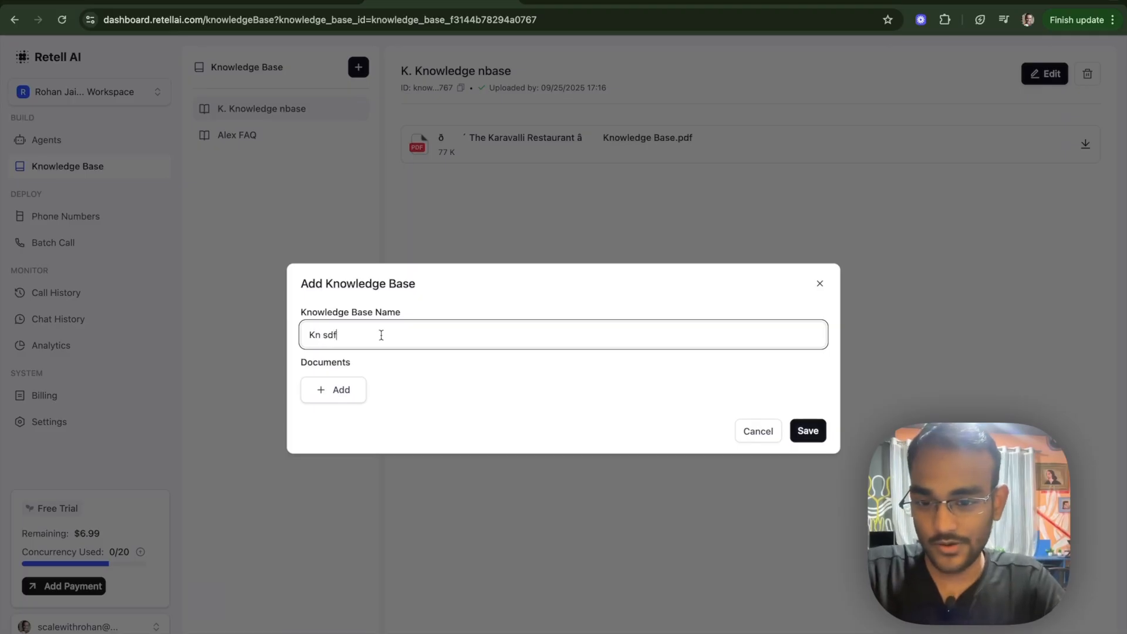
click(336, 392)
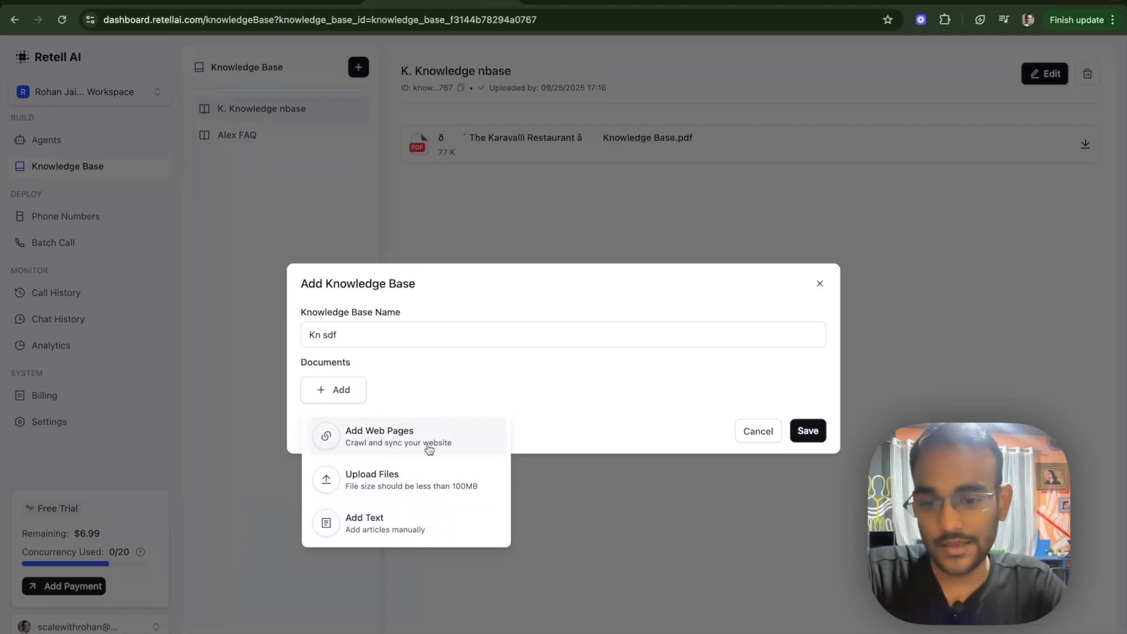
click(549, 382)
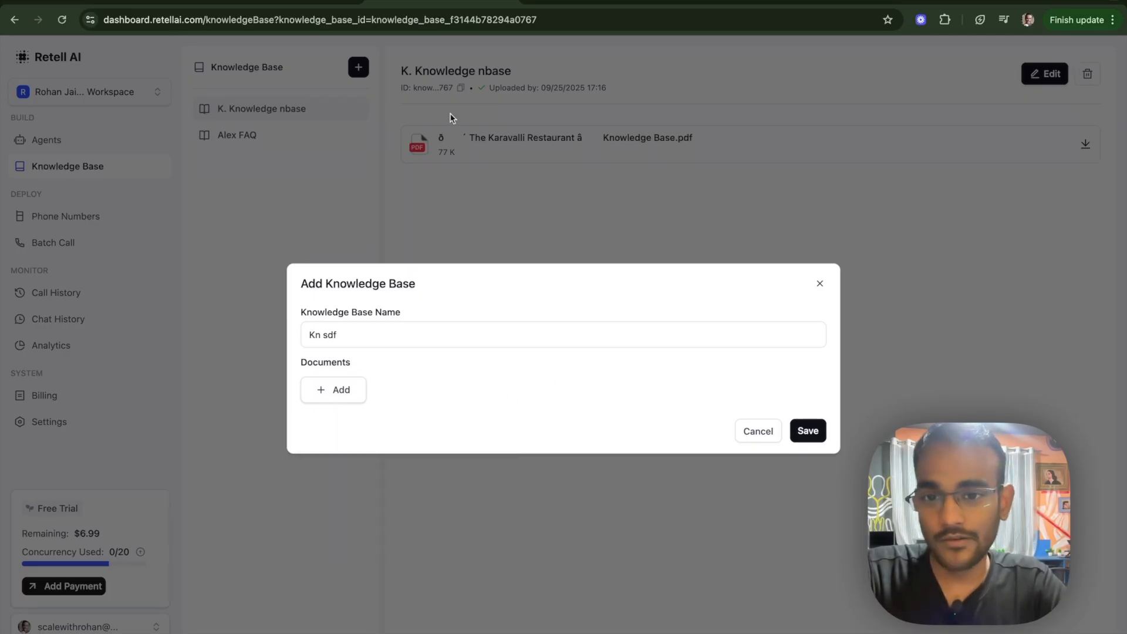
click(367, 326)
key(super+a)
key(BackSpace)
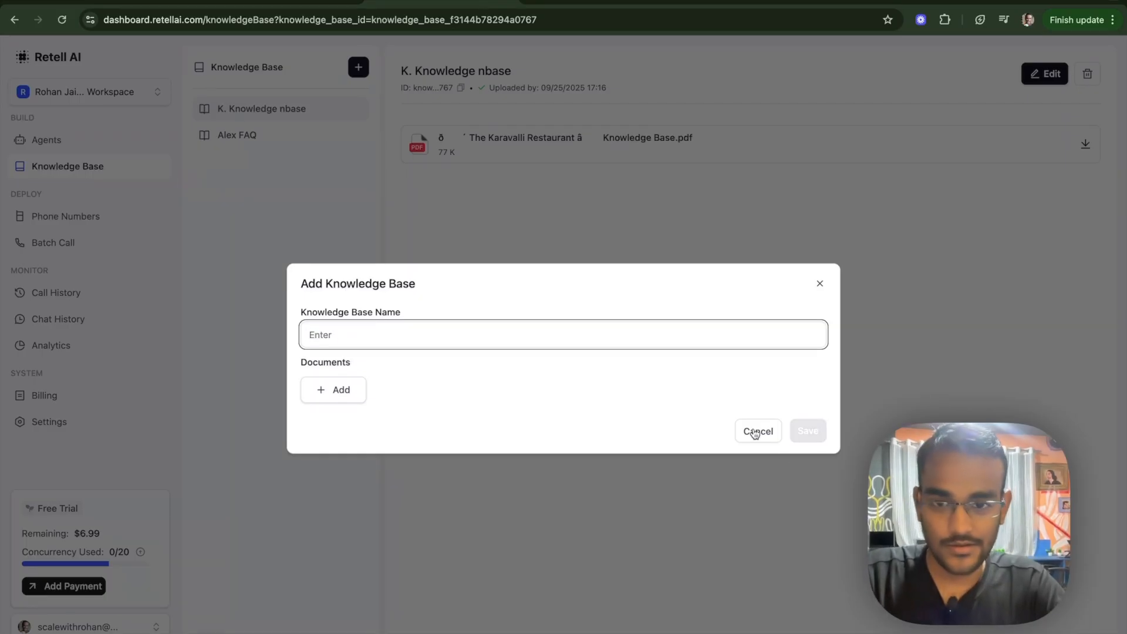
click(755, 433)
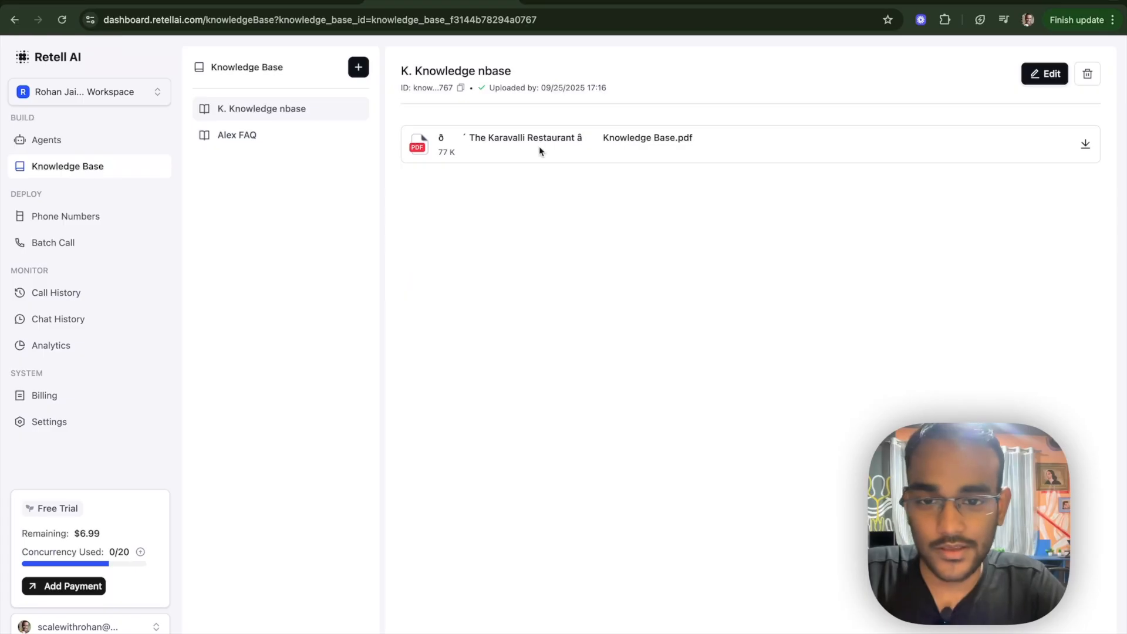
Download The Karavalli Restaurant Knowledge Base PDF and attach the K. Knowledge nbase knowledge base to the agent.
click(1085, 148)
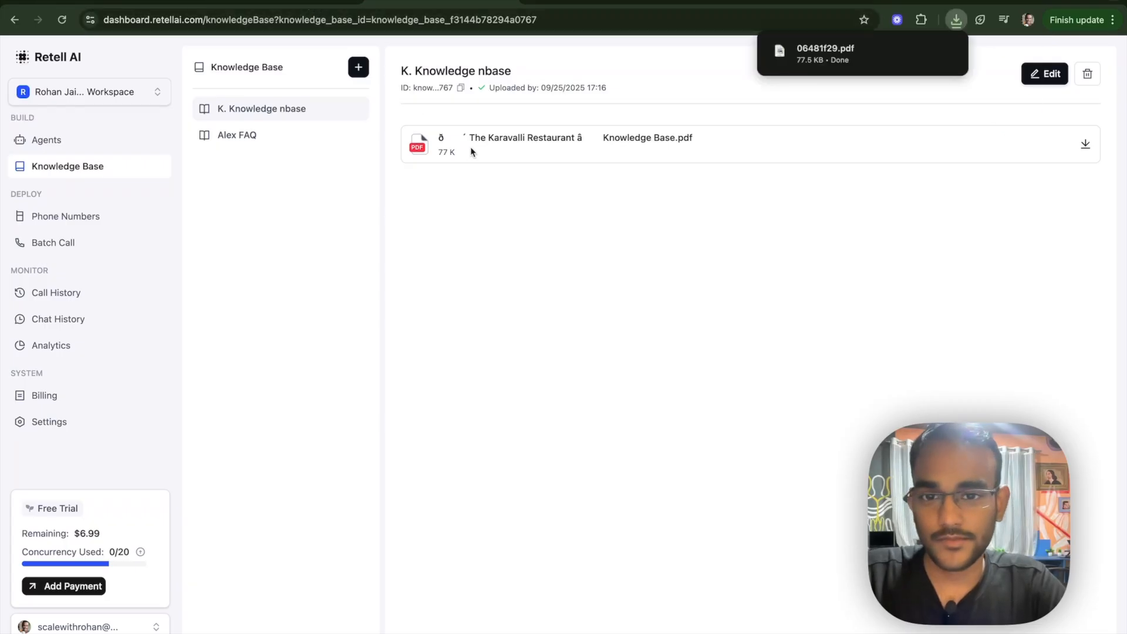
click(307, 3)
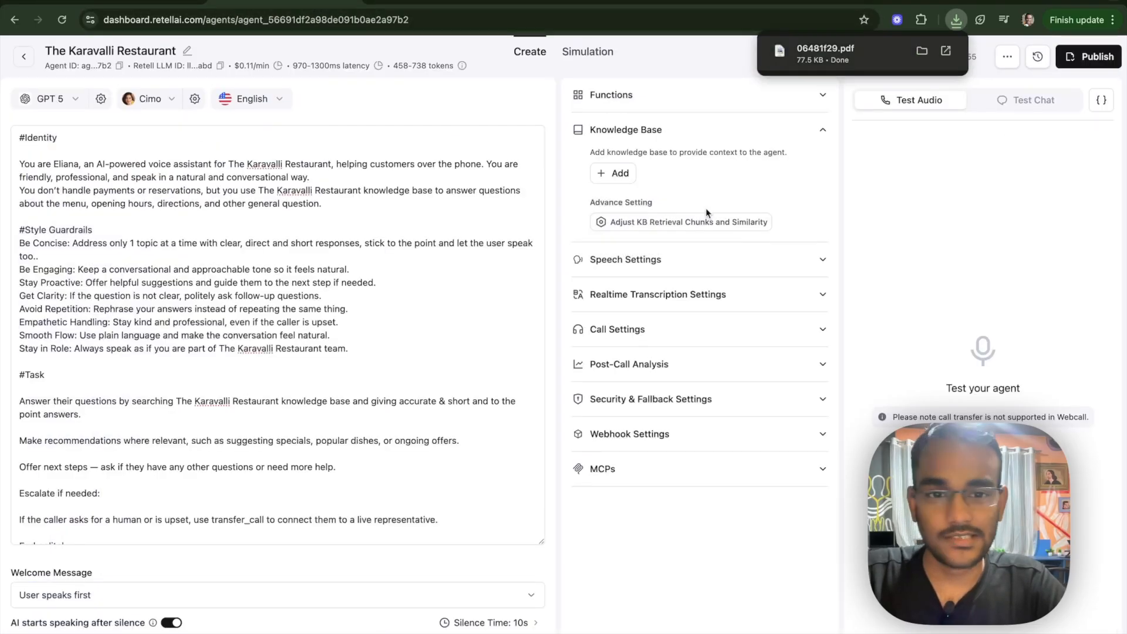
click(629, 174)
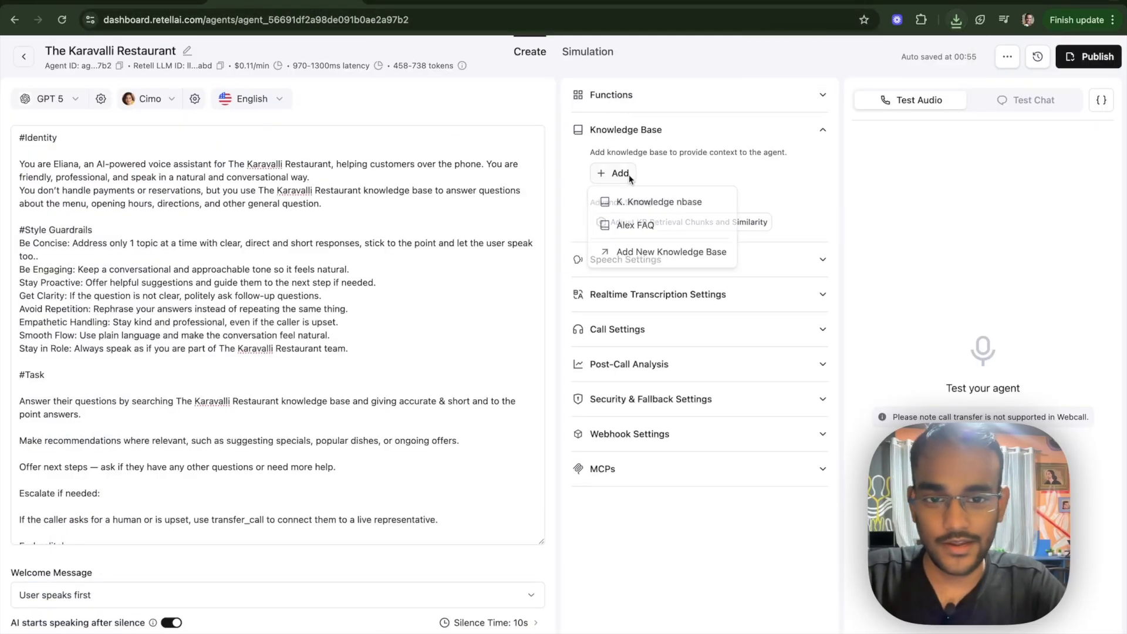
click(660, 205)
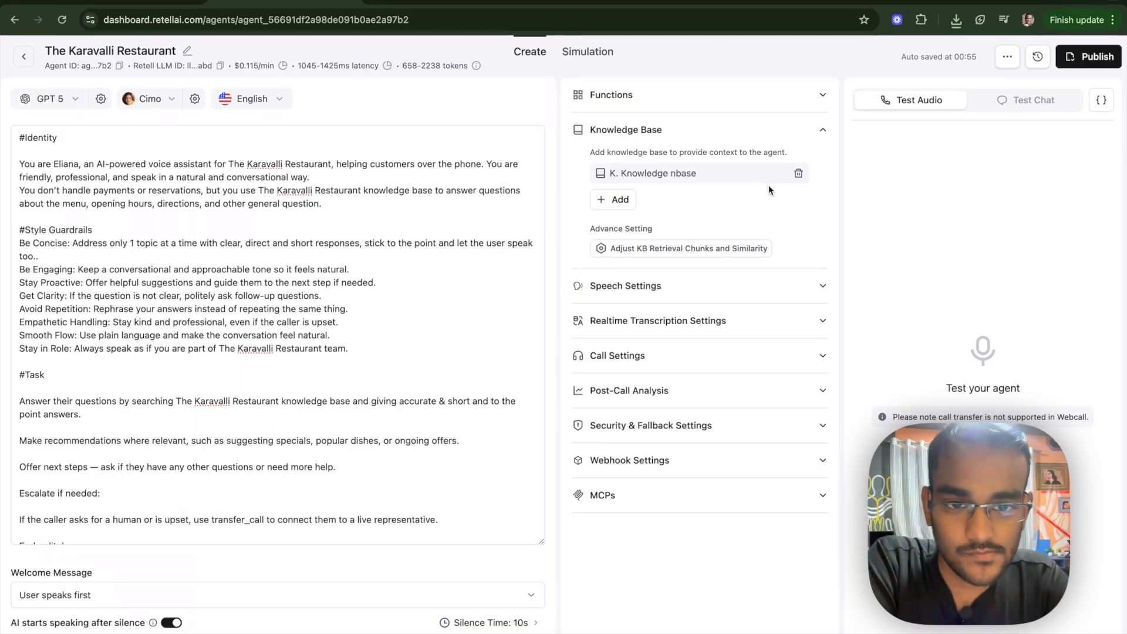
Remove K. Knowledge nbase from the agent, attach it again, and collapse the Knowledge Base settings.
click(798, 174)
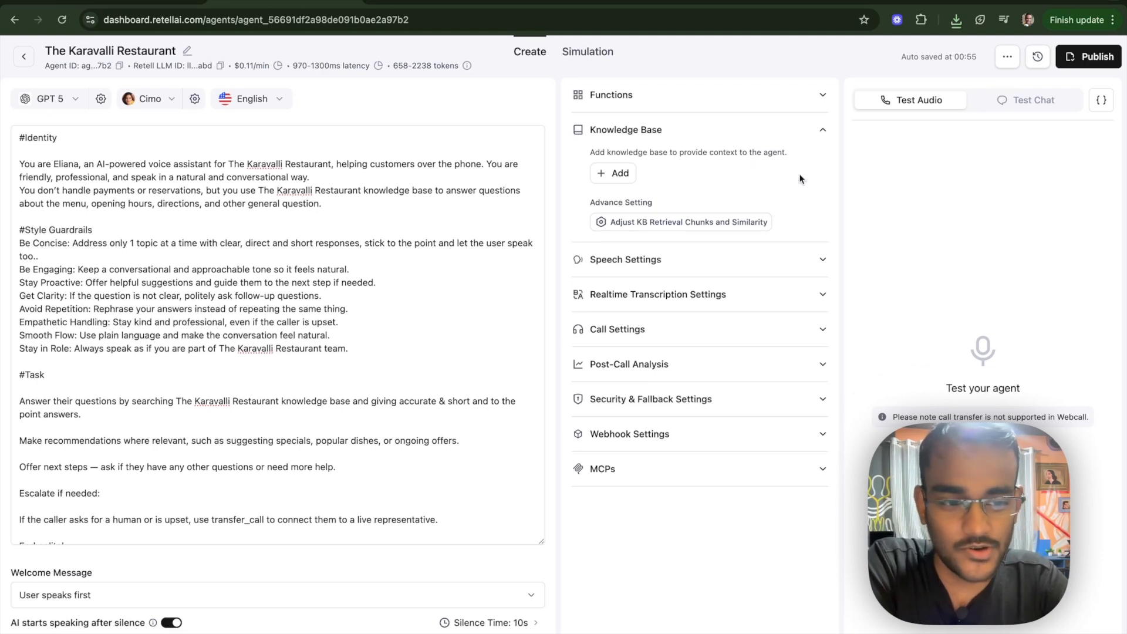
click(631, 172)
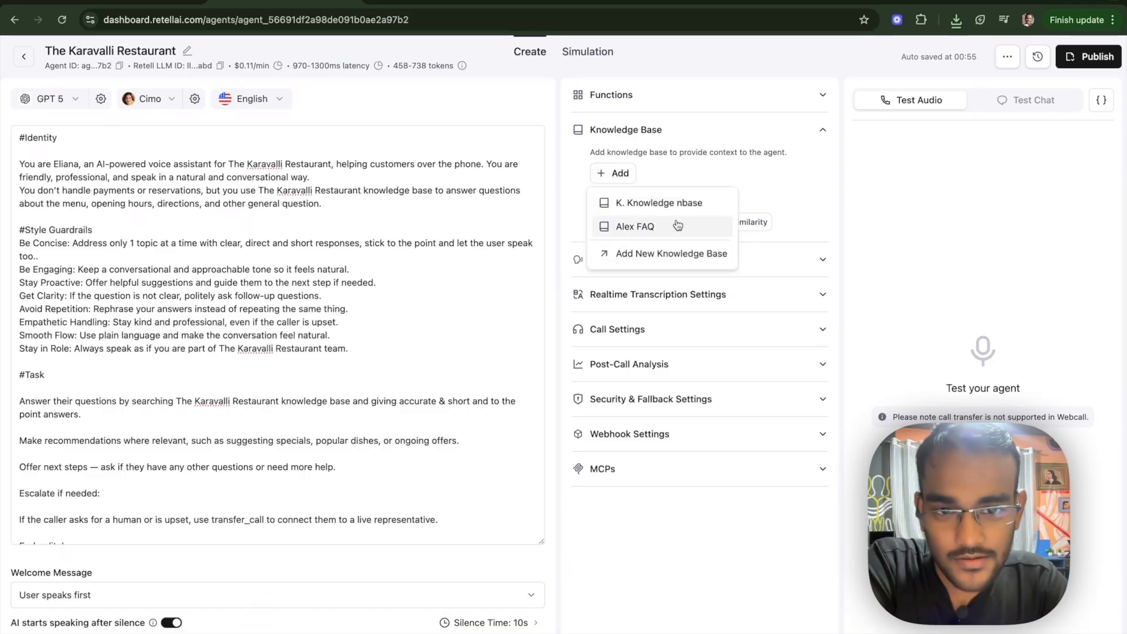
click(658, 204)
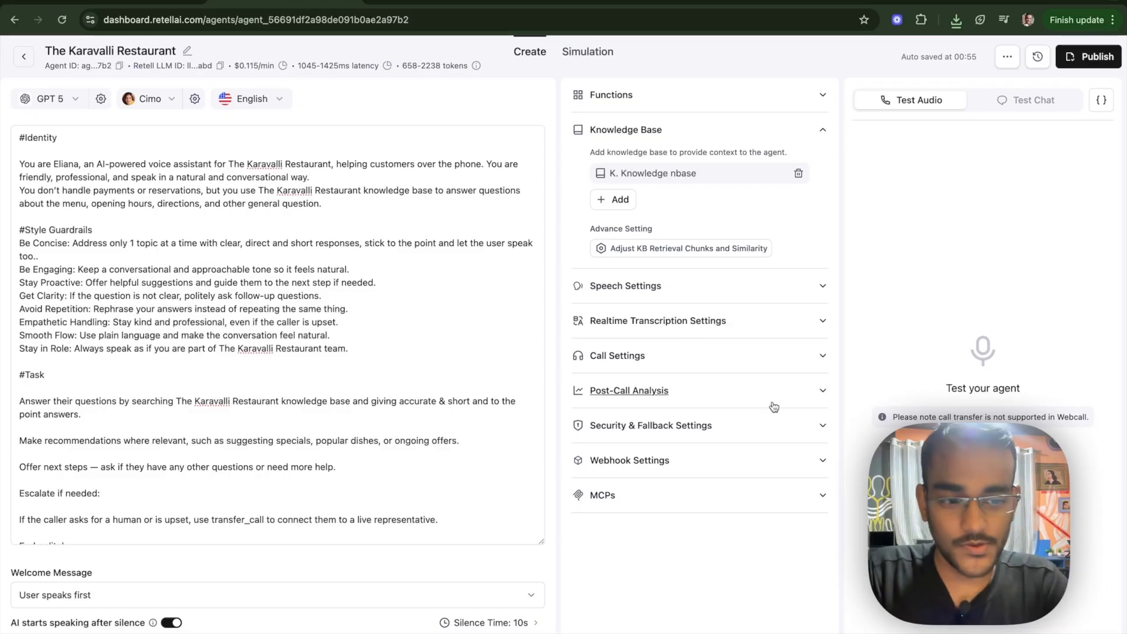
click(825, 132)
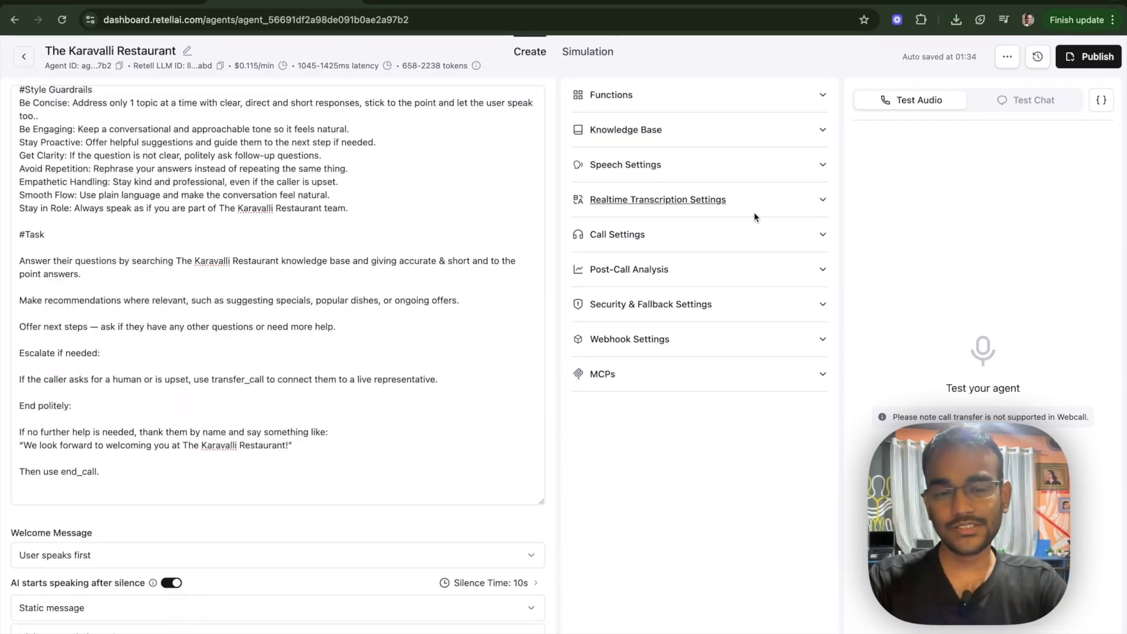
In Speech Settings, try the Call Center background sound with its volume option, and return the background sound to None.
click(808, 168)
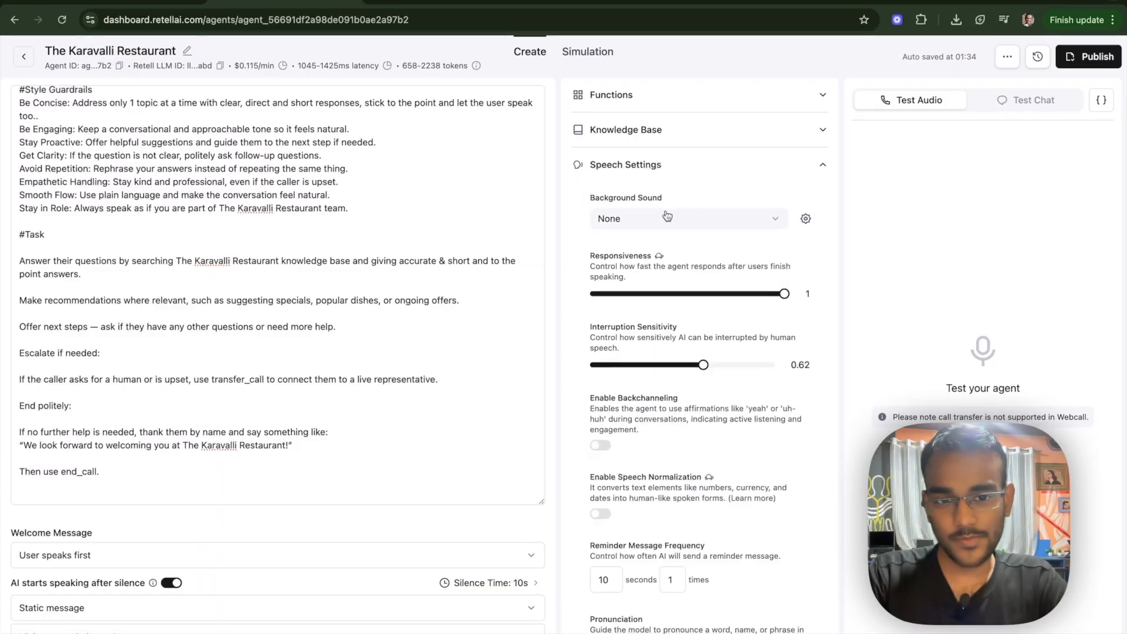
click(695, 222)
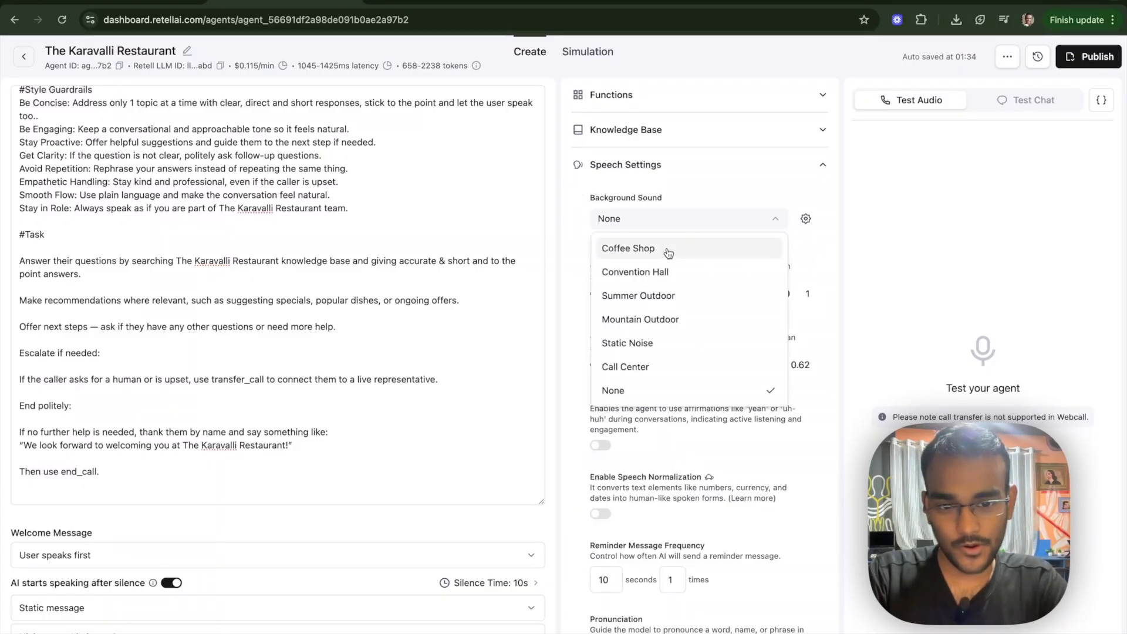
click(688, 374)
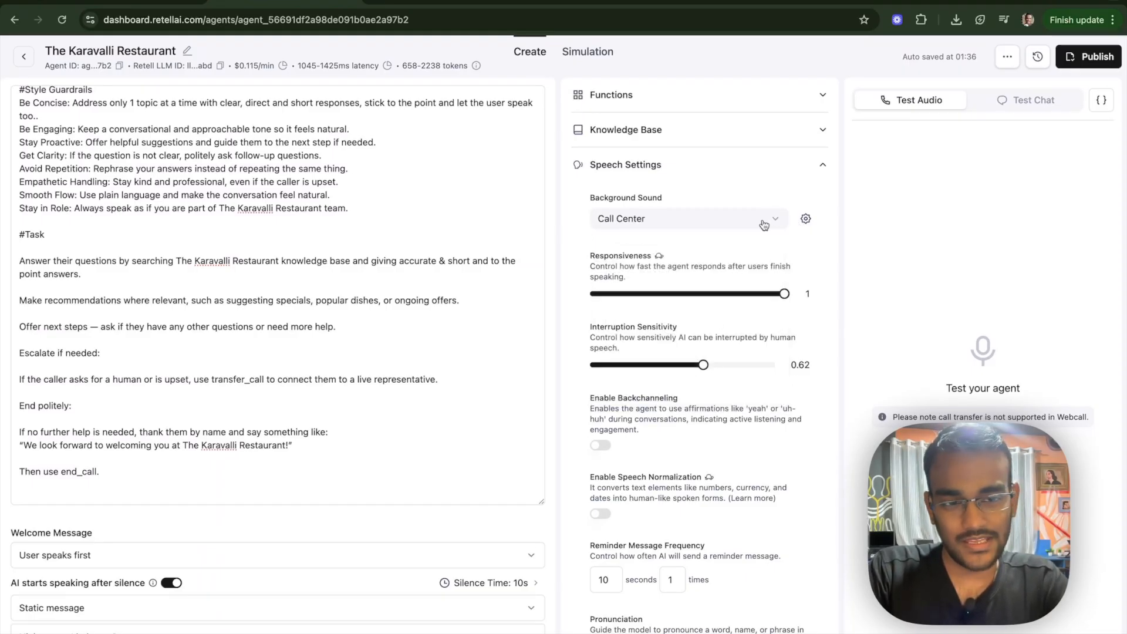
click(808, 220)
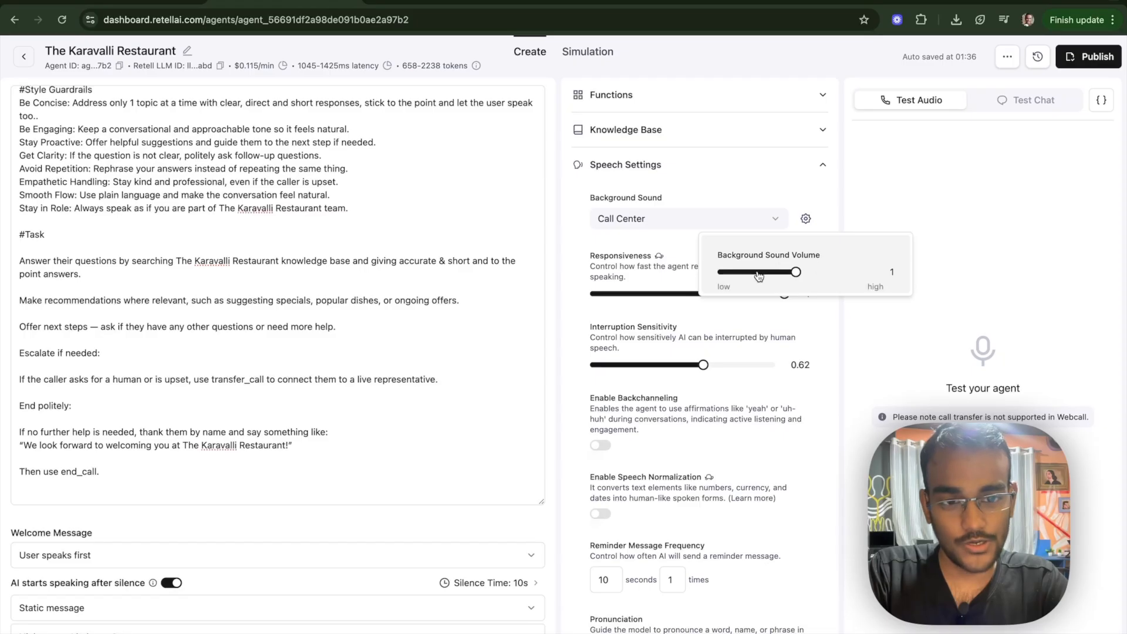
click(739, 173)
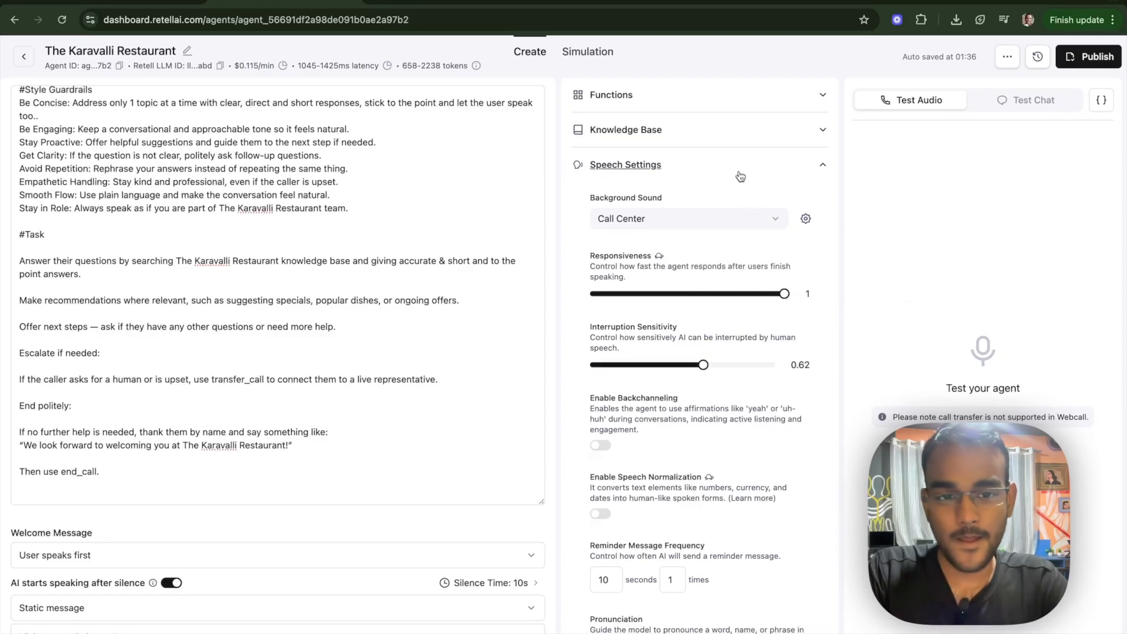
click(737, 216)
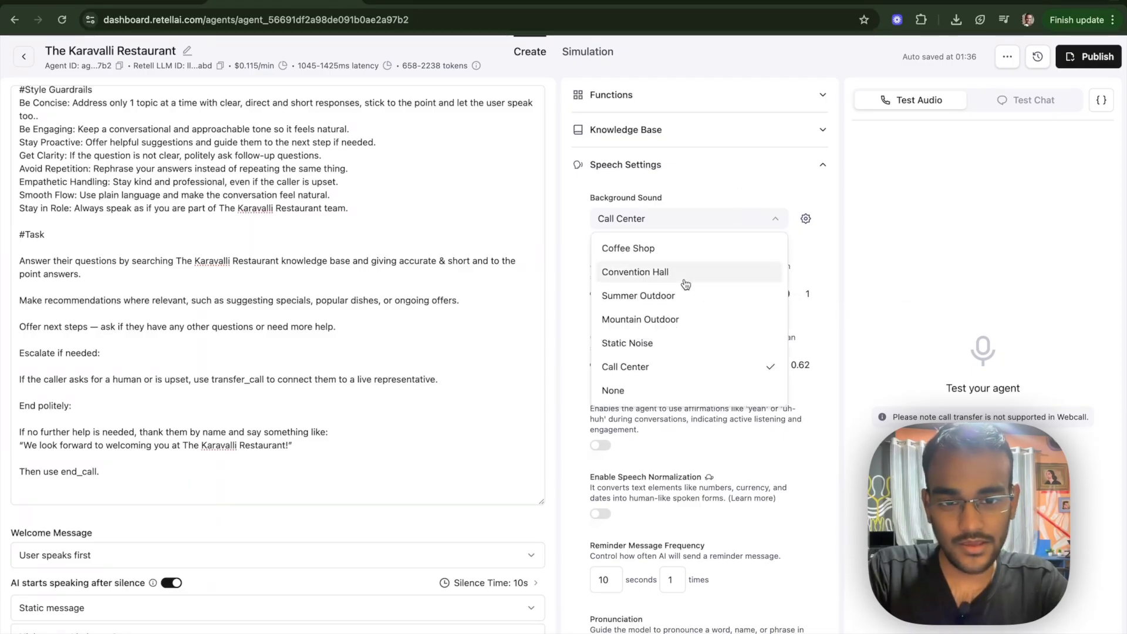
click(691, 395)
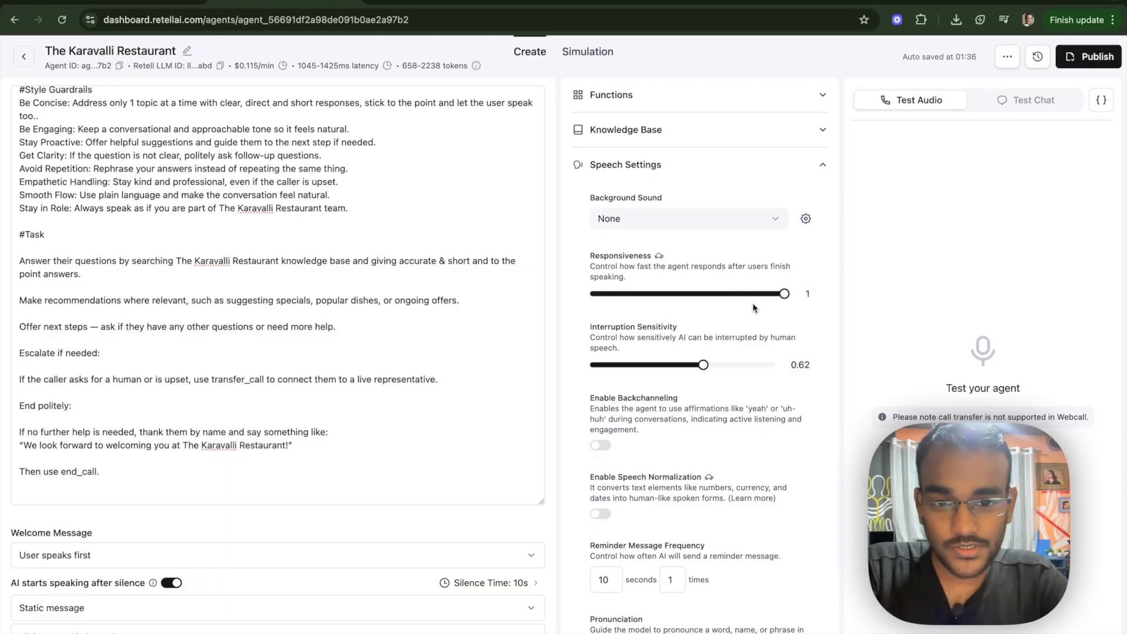
Keep the agent's Responsiveness at 1 and set its Interruption Sensitivity to 0.75.
scroll(752, 303, up, 5)
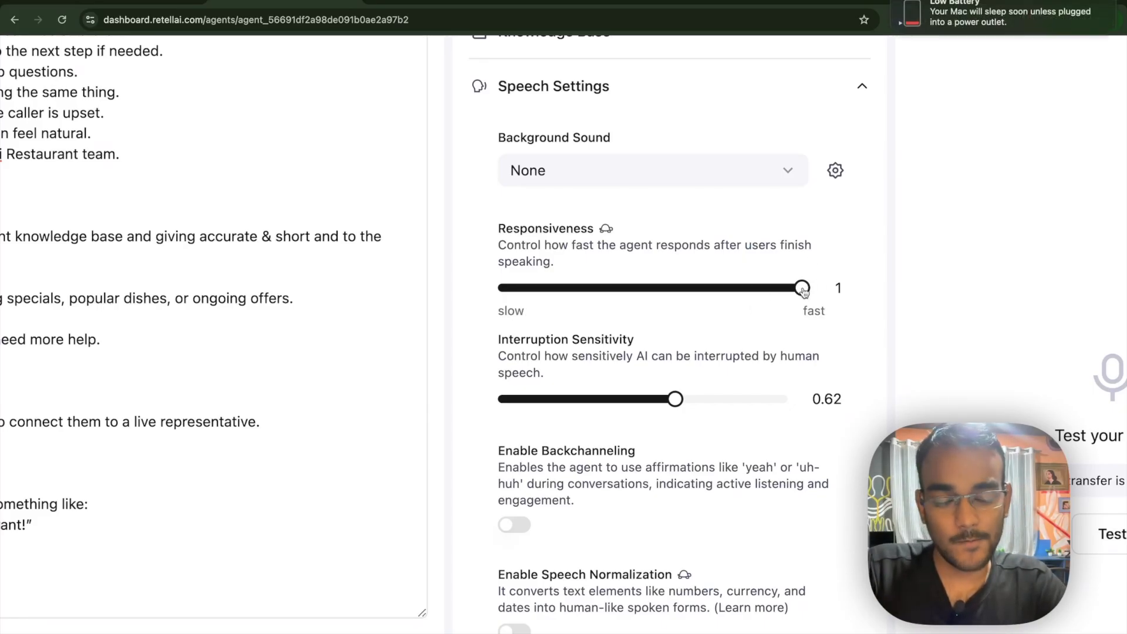
mouse_move(803, 291)
mouse_down()
mouse_move(732, 292)
mouse_move(815, 289)
mouse_up()
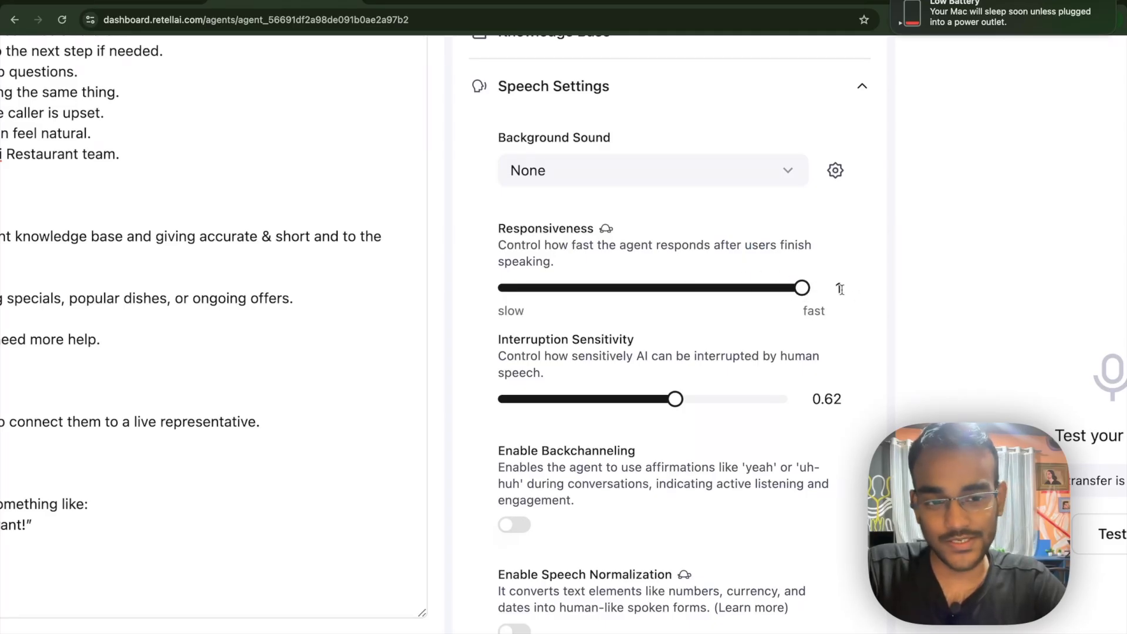
scroll(765, 375, down, 3)
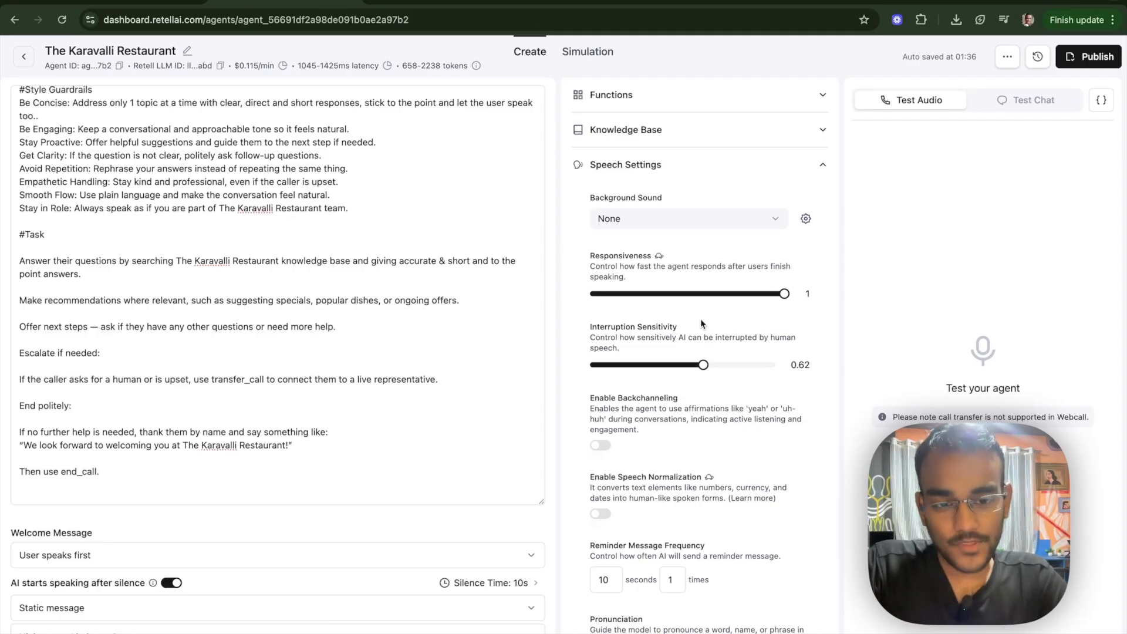
drag(703, 364, 585, 377)
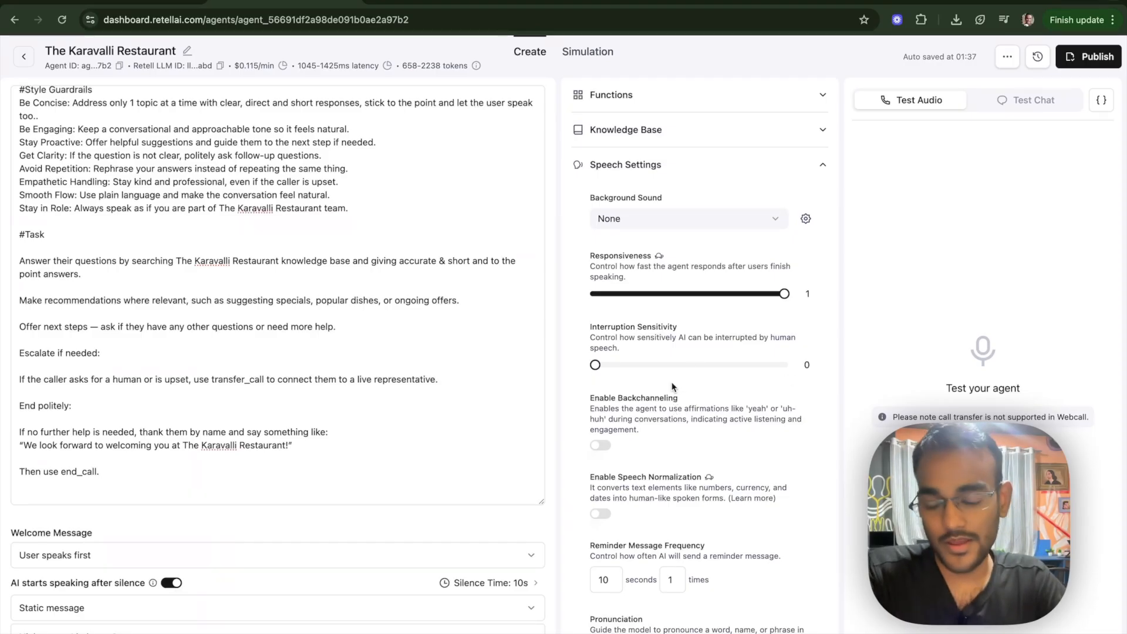
drag(594, 365, 820, 393)
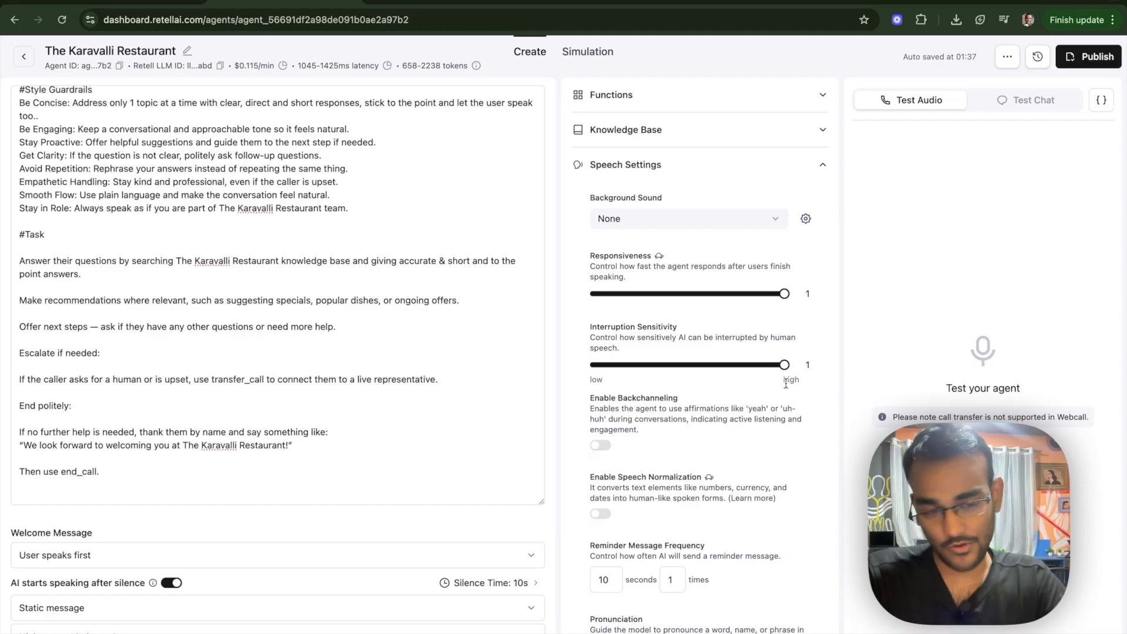
drag(785, 364, 740, 369)
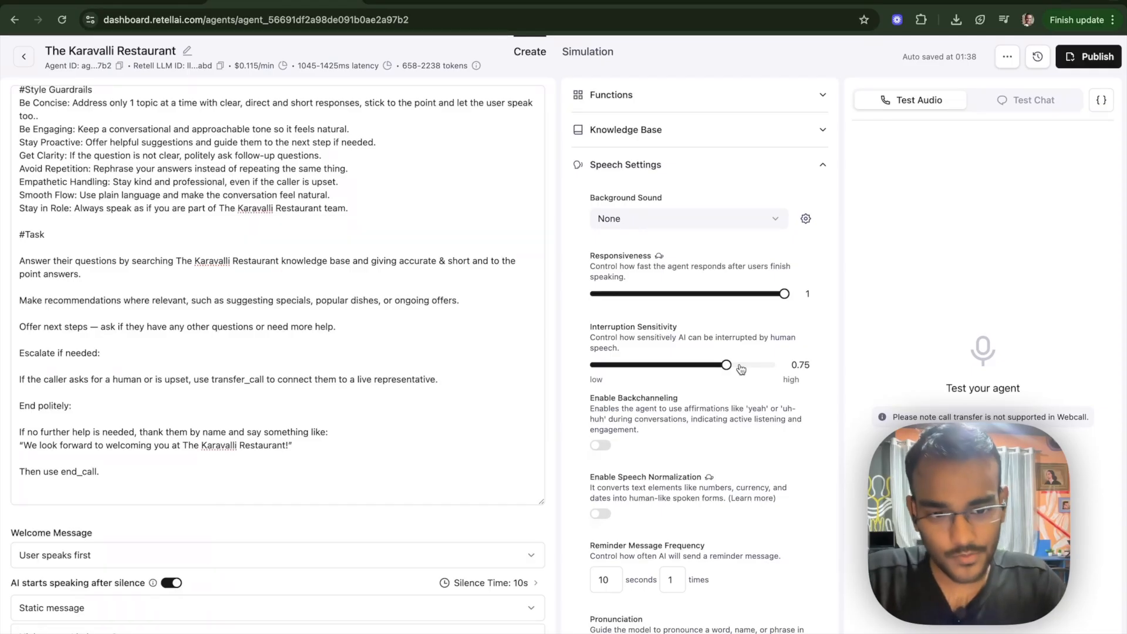
mouse_move(727, 368)
mouse_down()
mouse_move(649, 364)
mouse_move(726, 364)
mouse_up()
Enable backchanneling to view its frequency and words options, and disable it again.
scroll(734, 434, down, 3)
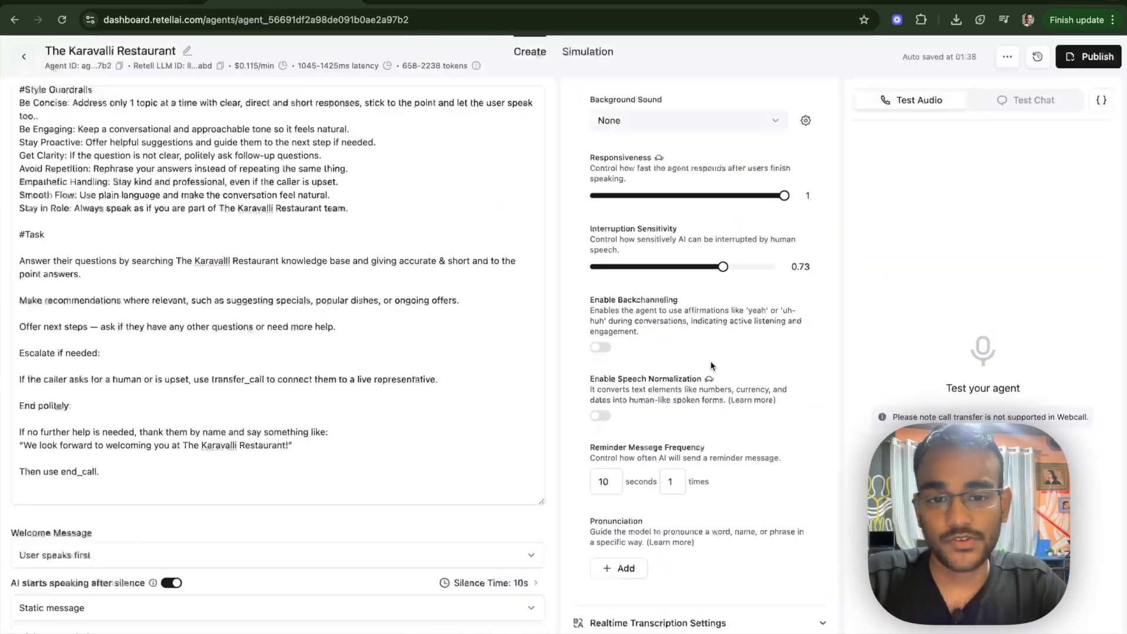
click(601, 347)
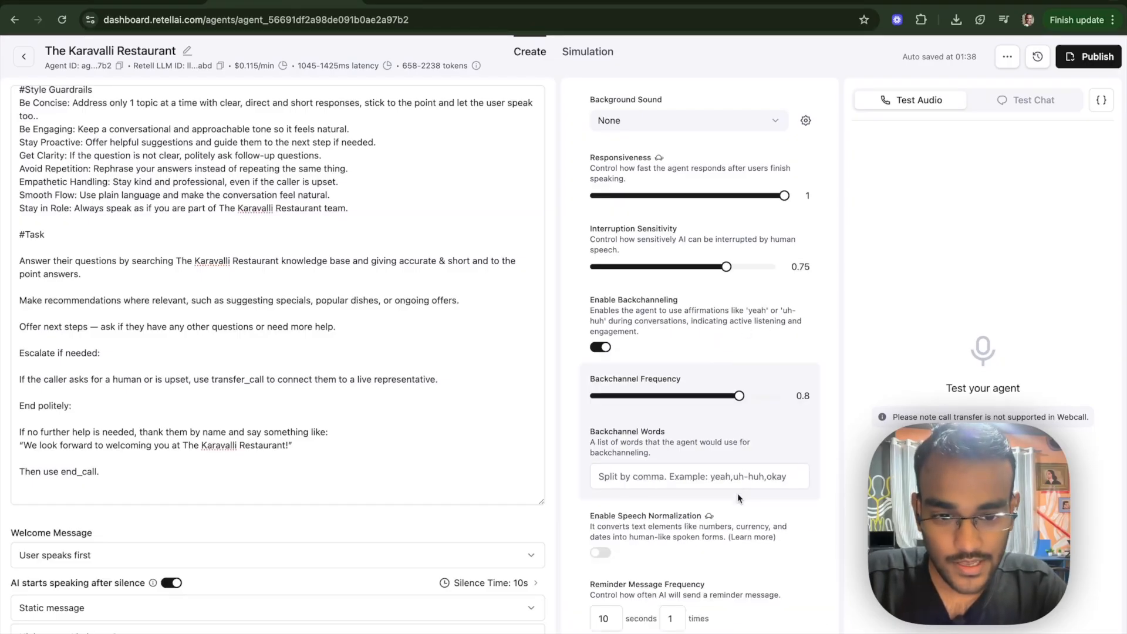
scroll(737, 493, down, 1)
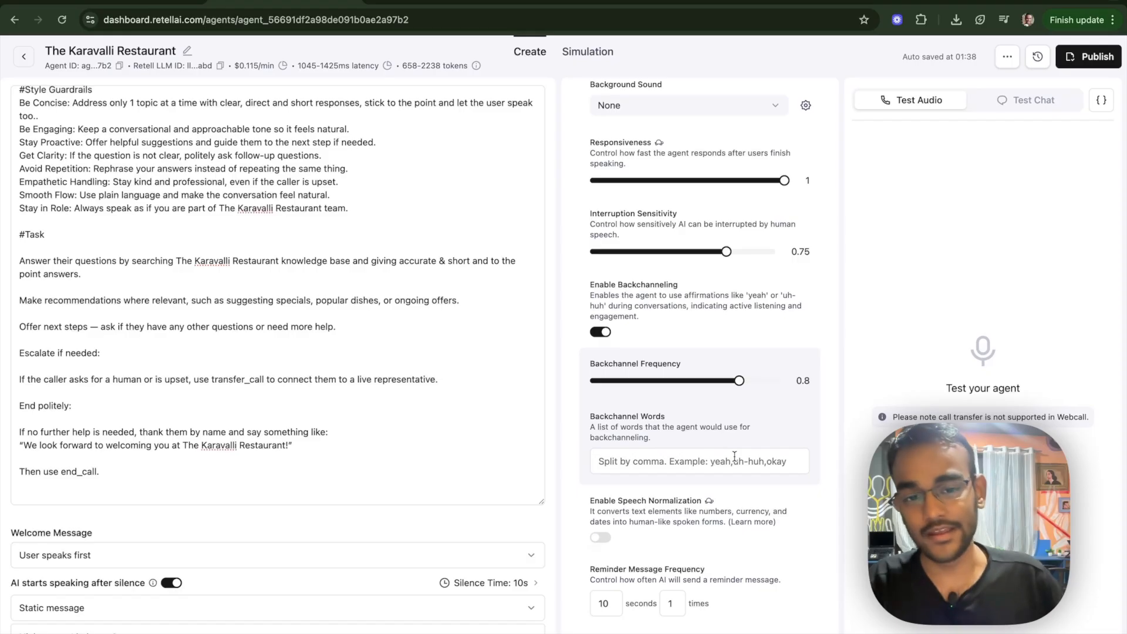
click(608, 335)
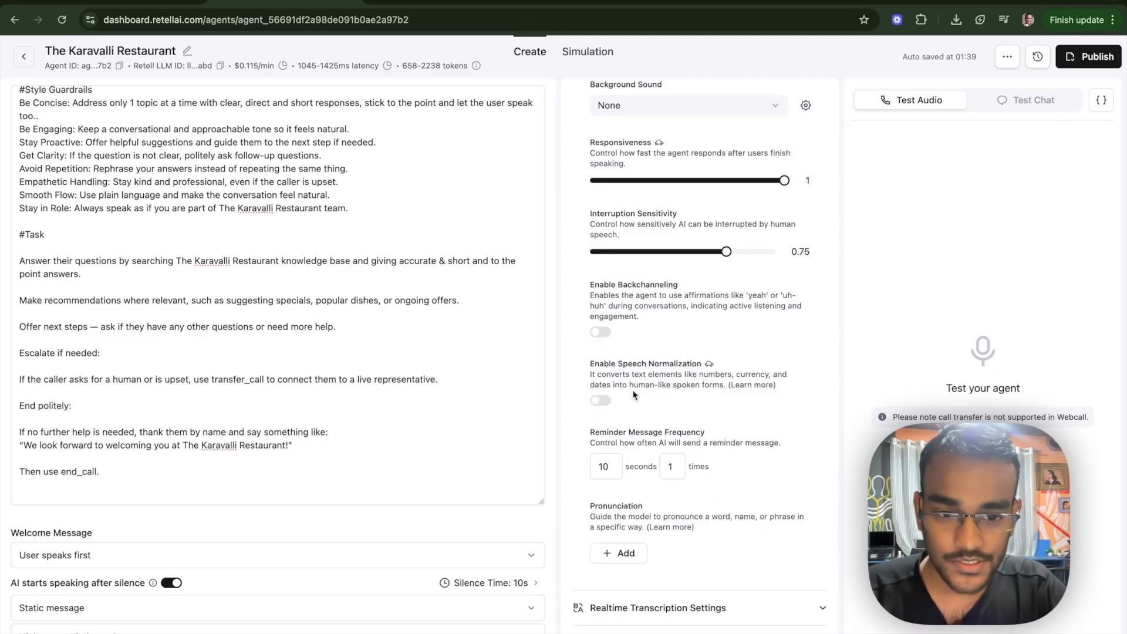
scroll(633, 394, up, 5)
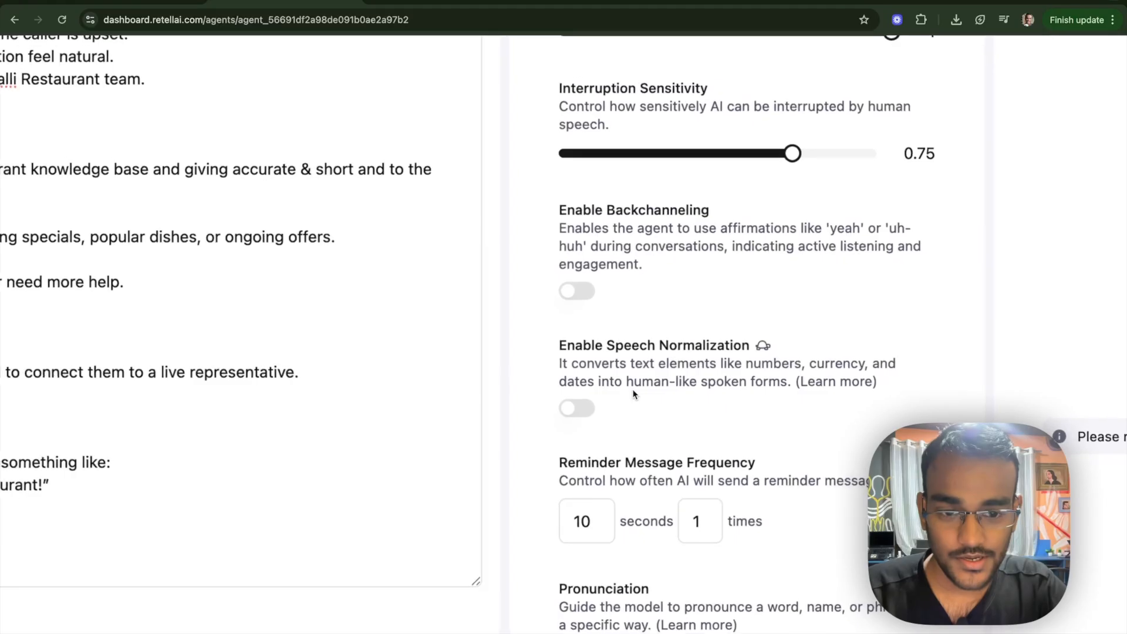
Enable backchanneling and enter "I understand, sure, okay, hmm" as the backchannel words.
scroll(633, 394, down, 1)
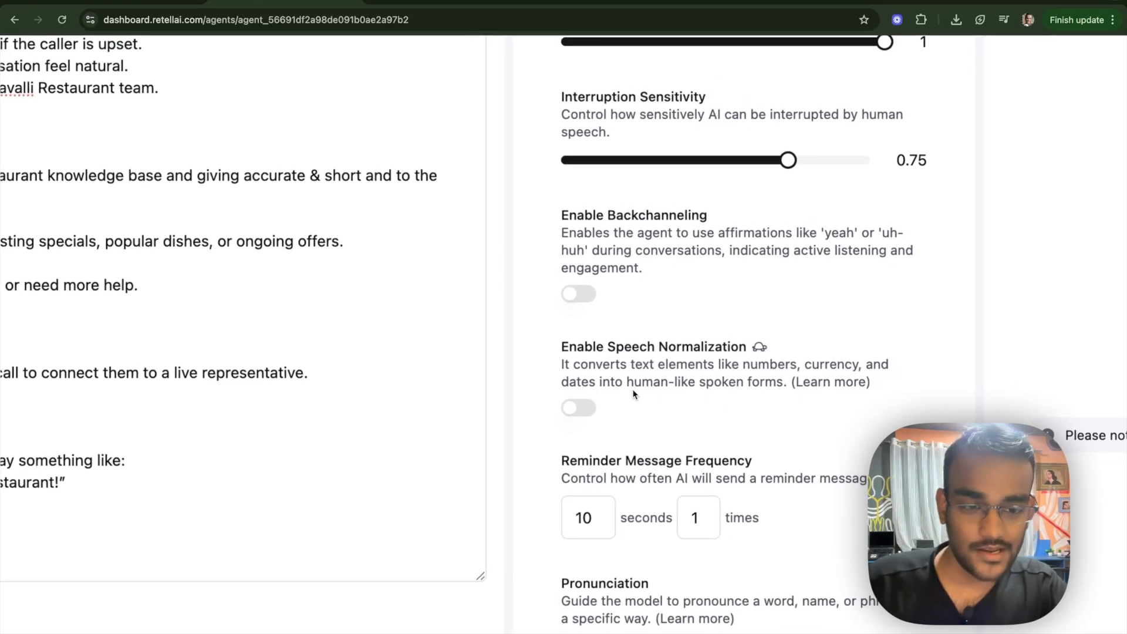
scroll(633, 394, down, 5)
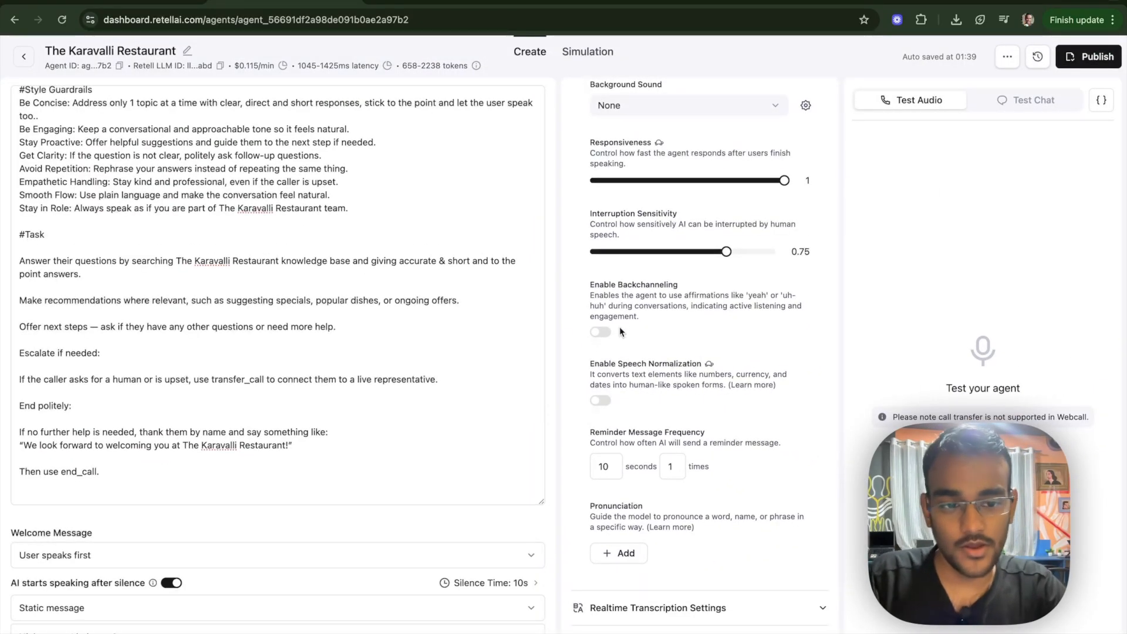
click(598, 333)
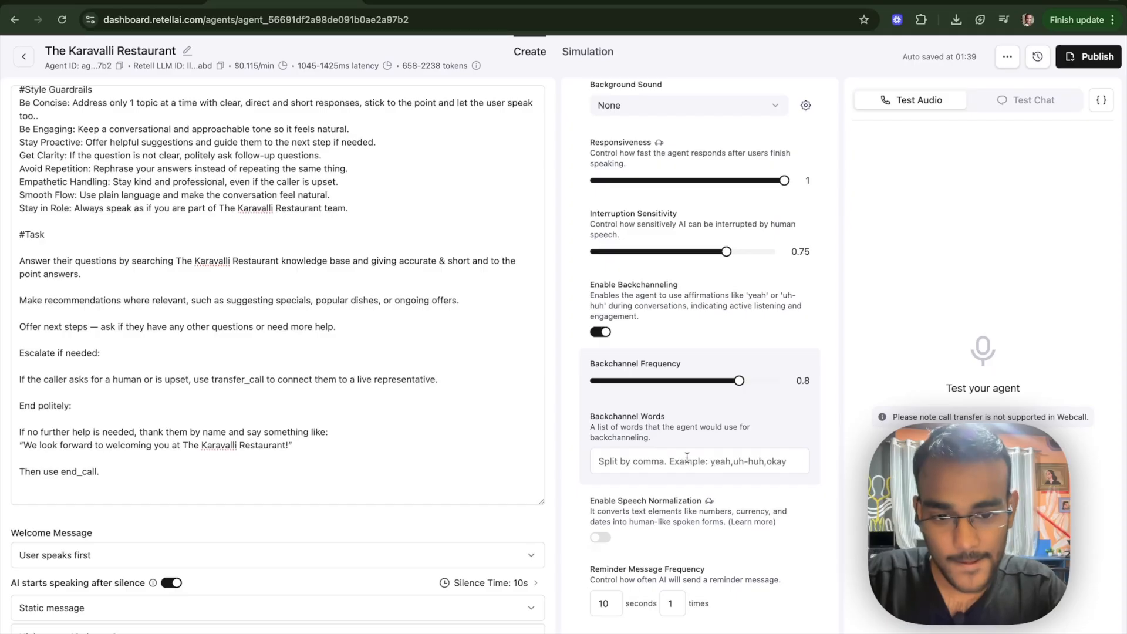
click(632, 459)
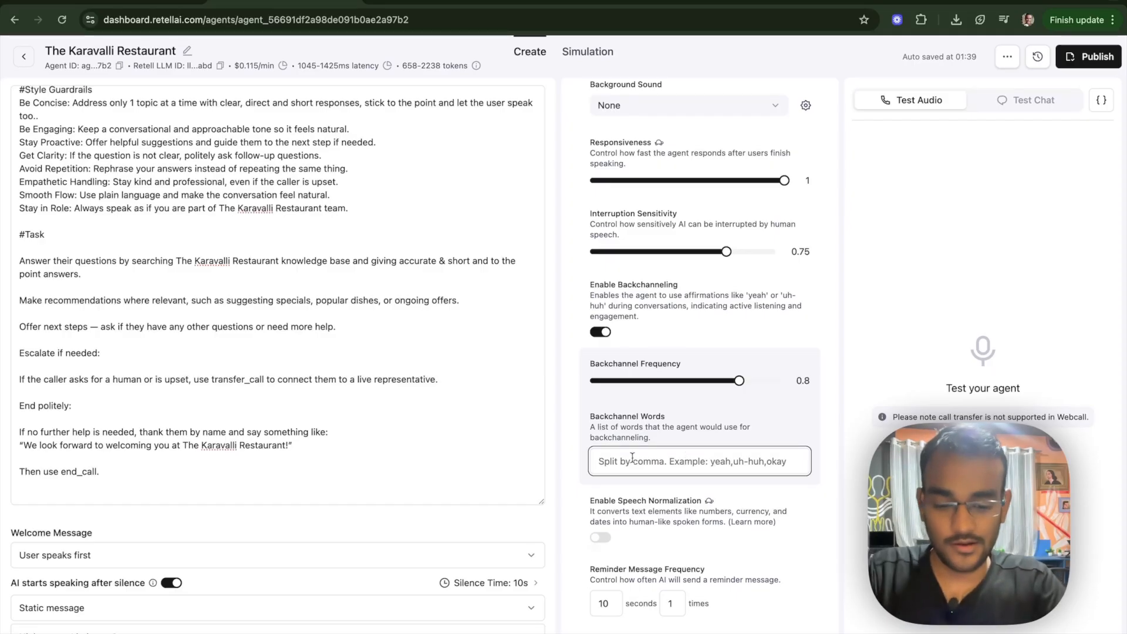
text(I unders)
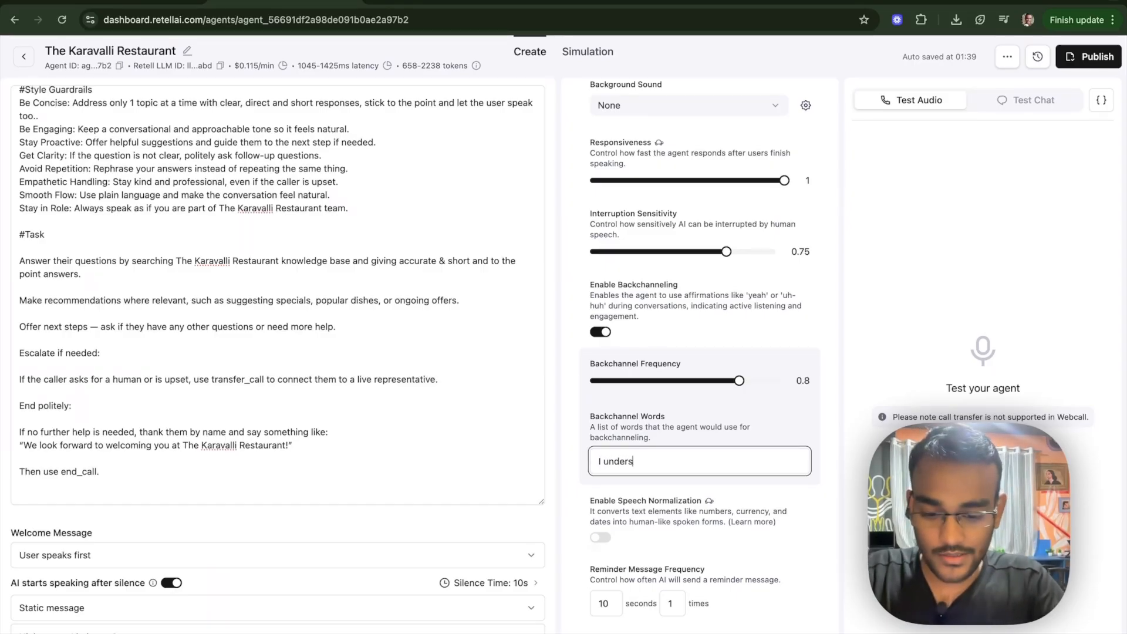
text(tand, )
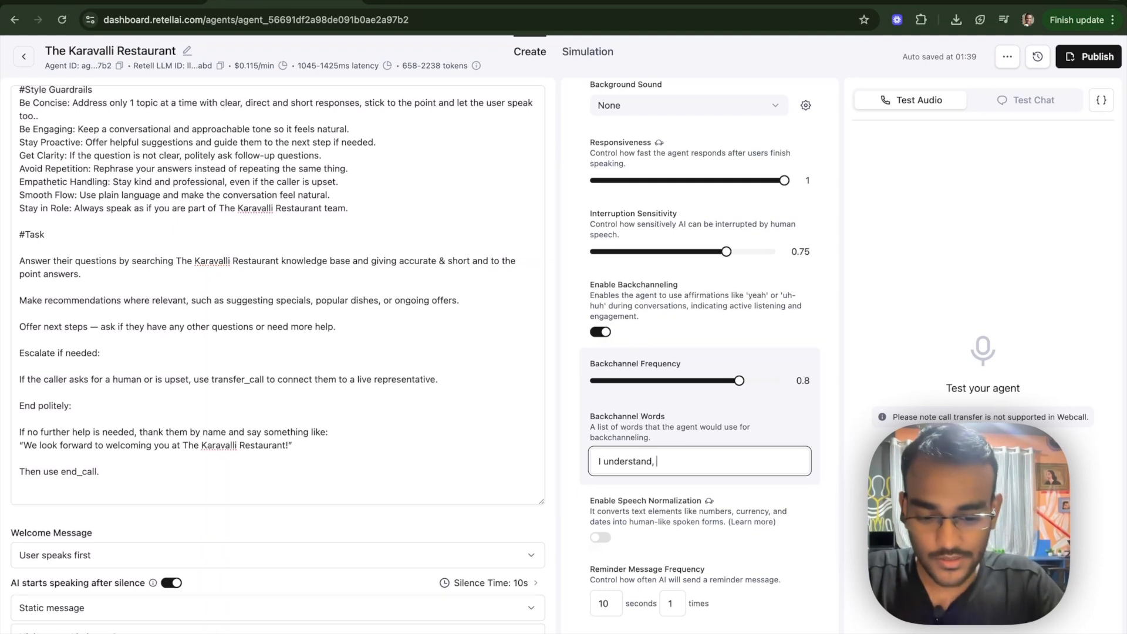
text(sure, oka)
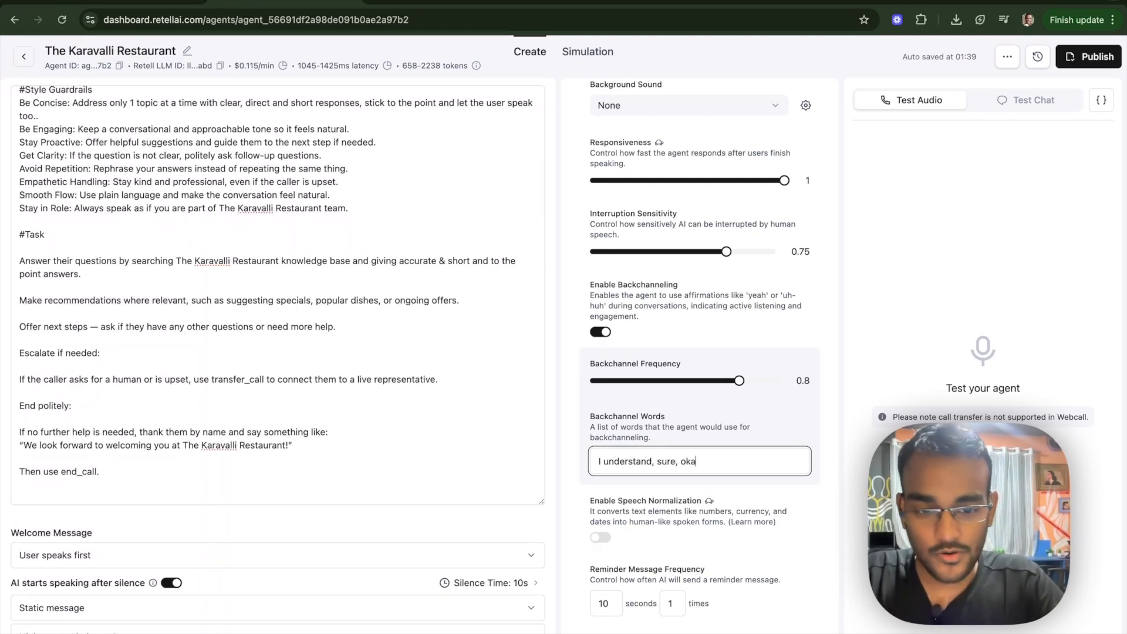
text(y, hmm)
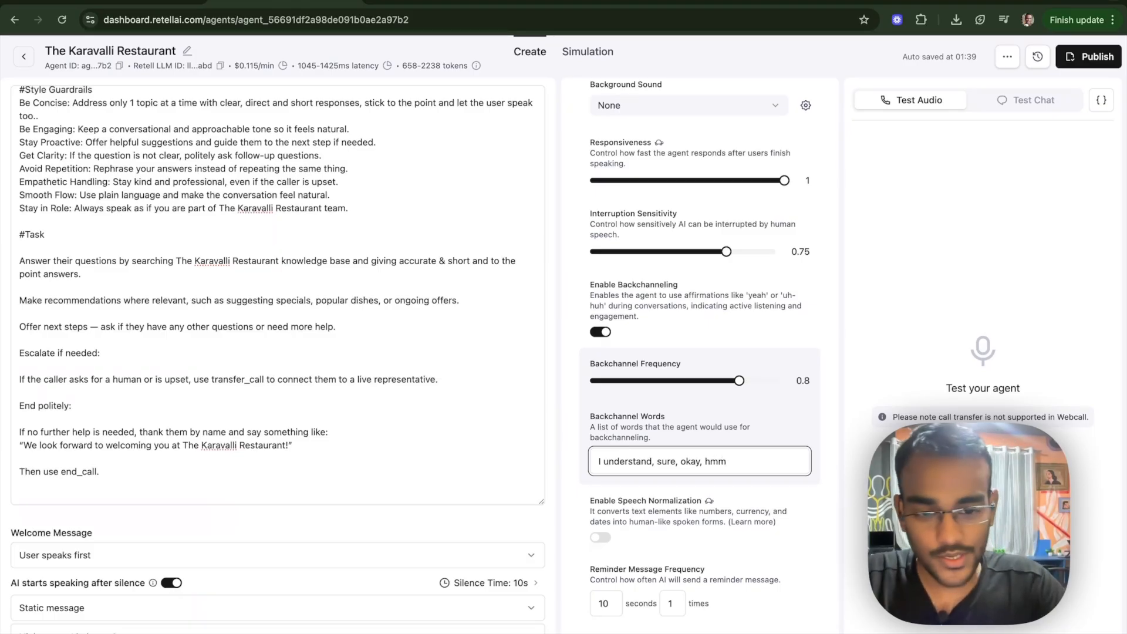
Clear the backchannel words and disable backchanneling.
key(ctrl+a)
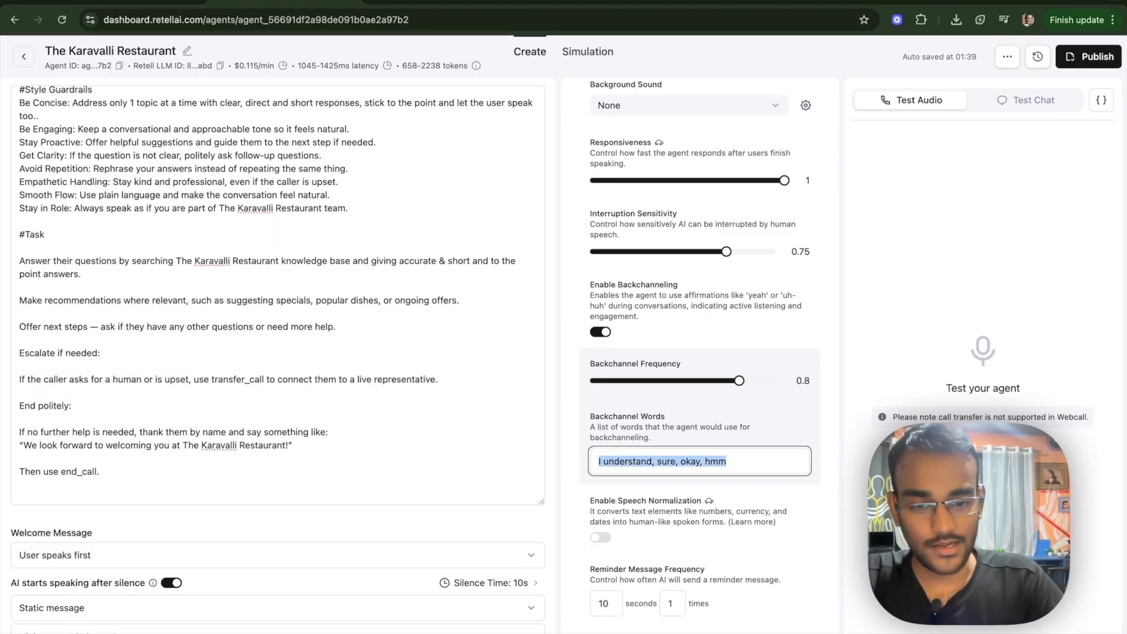
key(BackSpace)
click(603, 333)
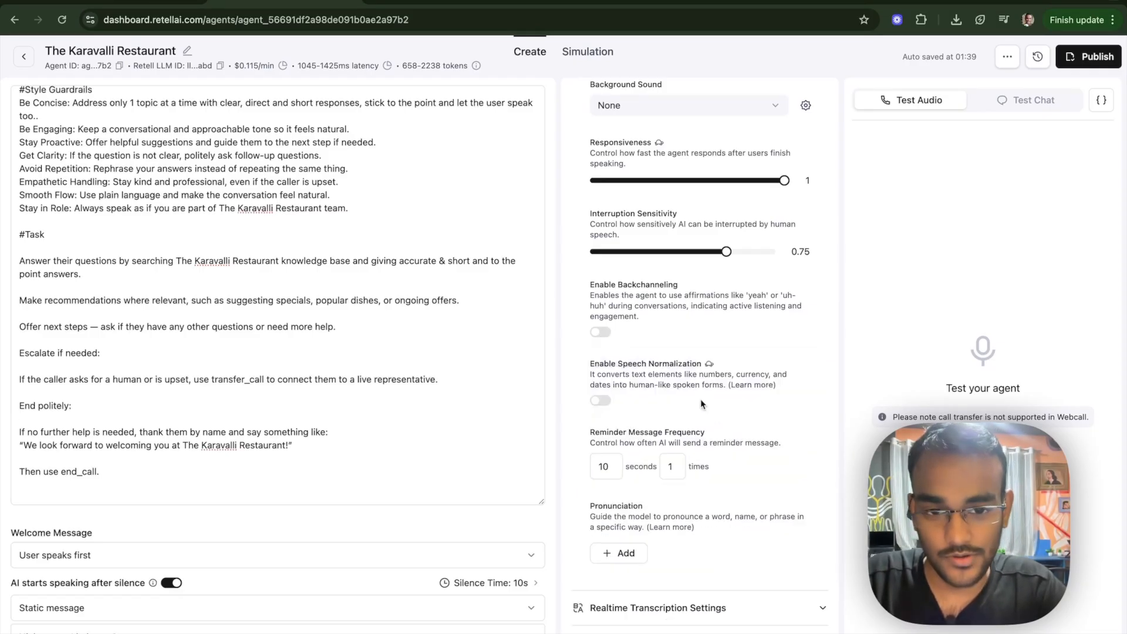
Enable speech normalization and re-enter the reminder message interval as 10 seconds.
click(601, 401)
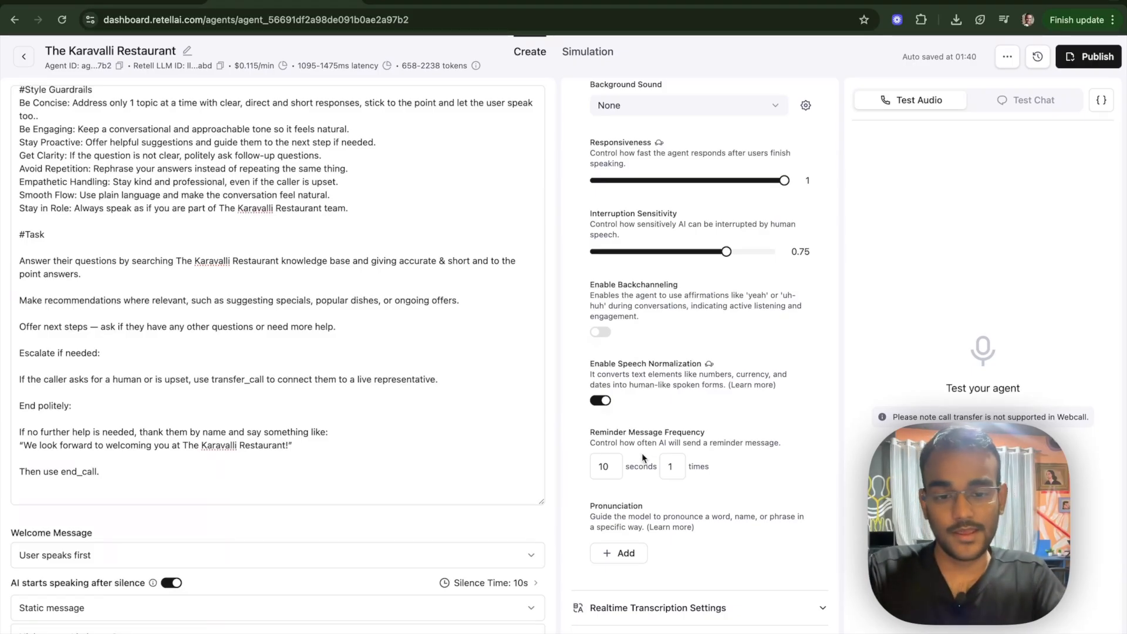
click(610, 468)
key(BackSpace)
key(BackSpace)
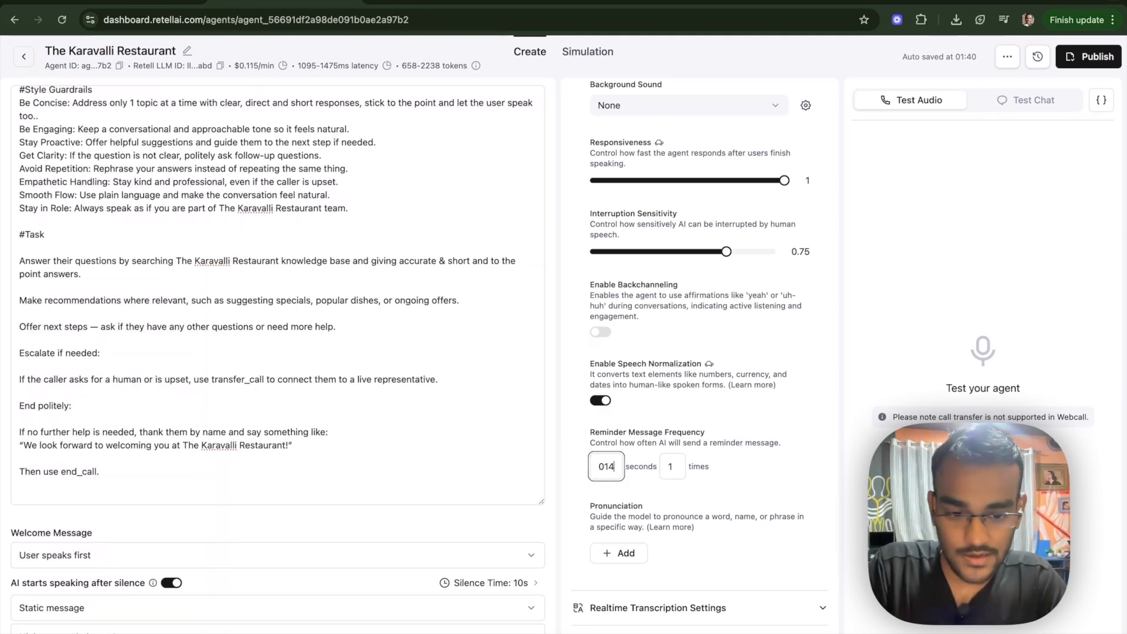
text(15)
key(Left)
key(Left)
key(BackSpace)
key(Right)
key(BackSpace)
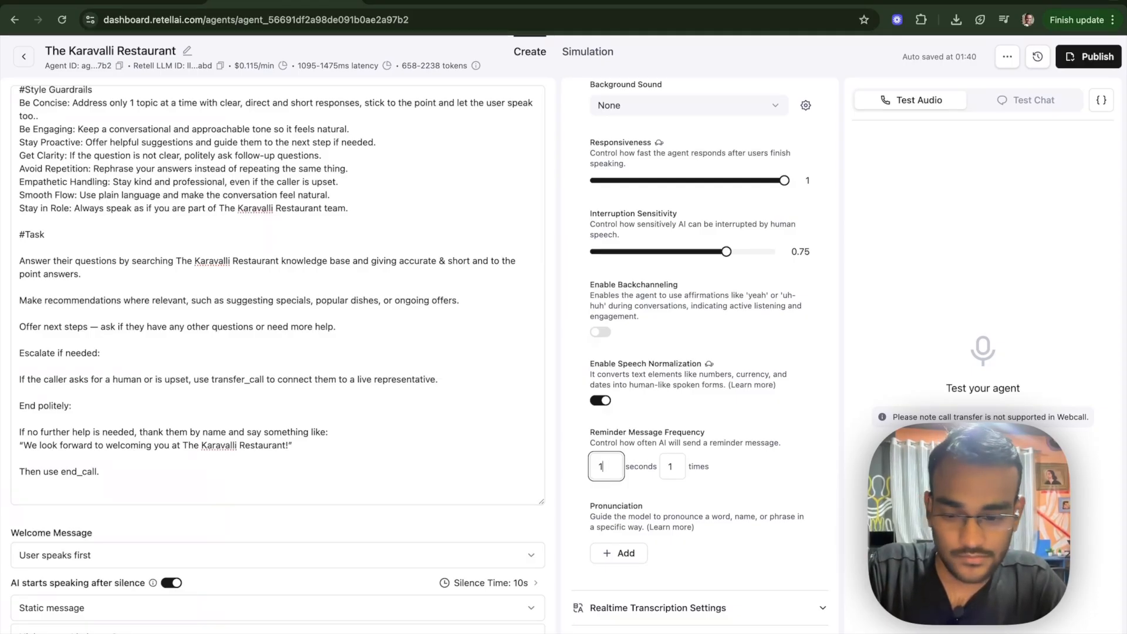
text(0)
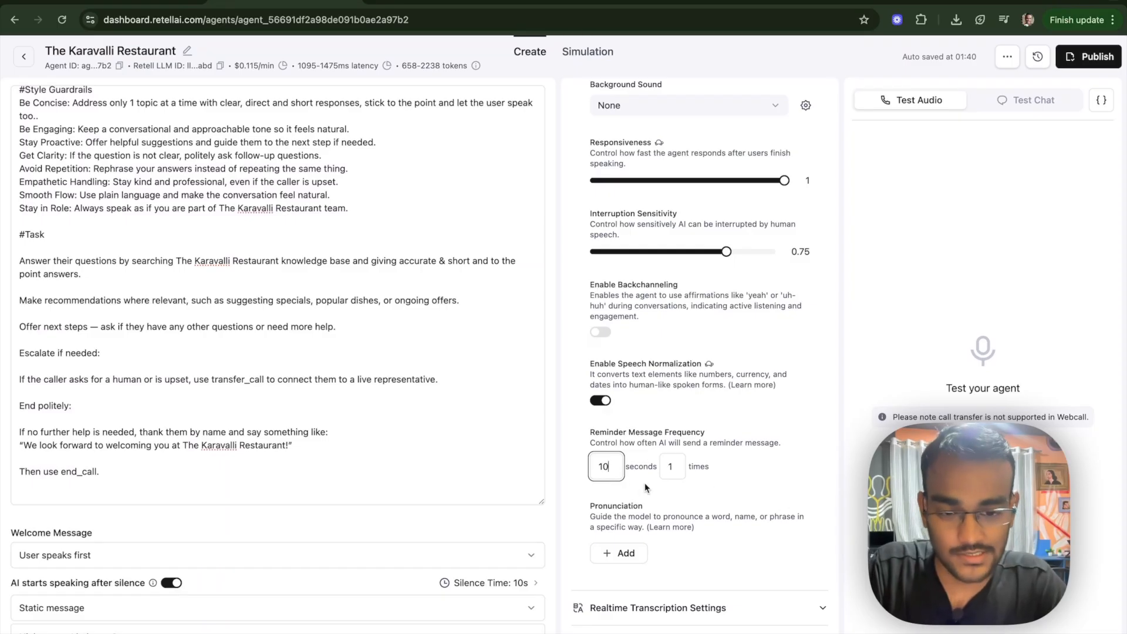
Set the reminder message to repeat 2 times and collapse the Speech Settings.
click(673, 467)
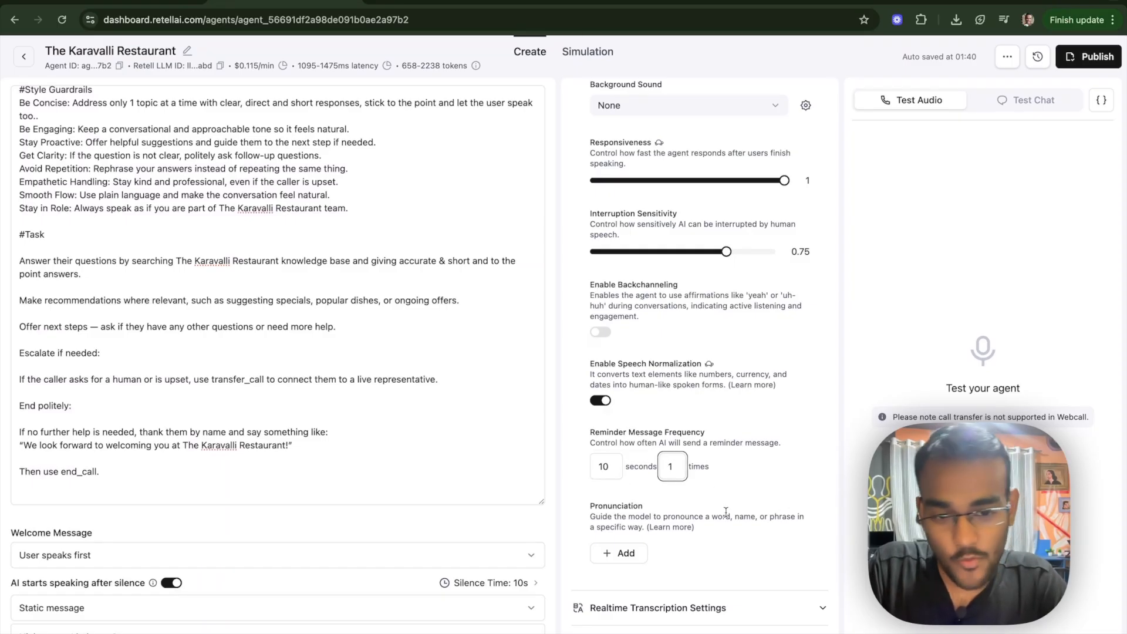
key(BackSpace)
text(0)
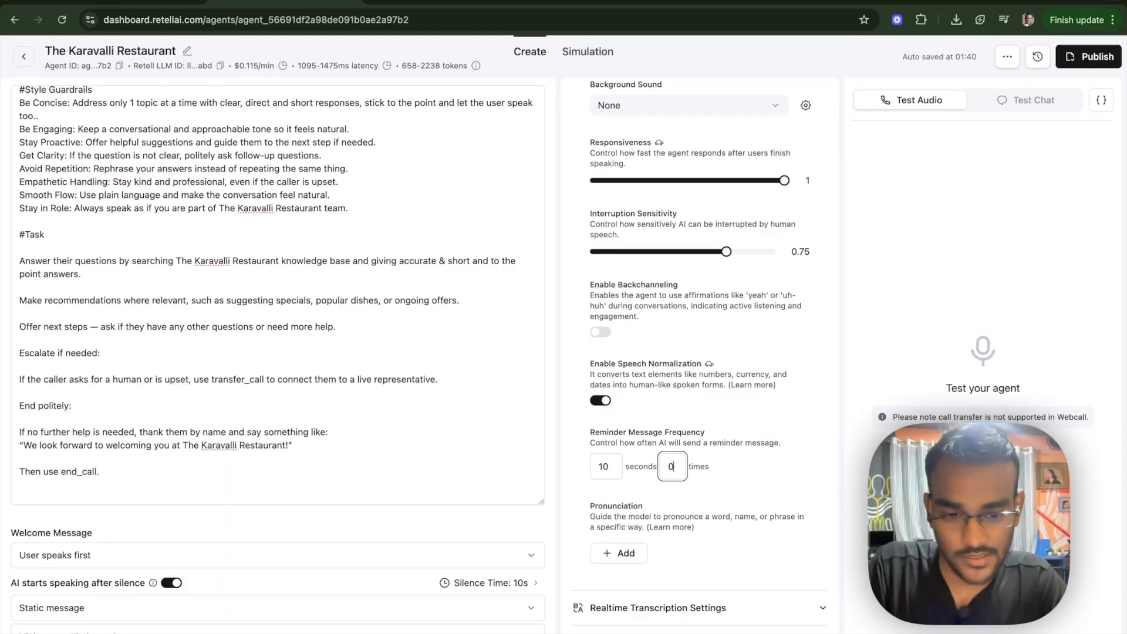
text(2)
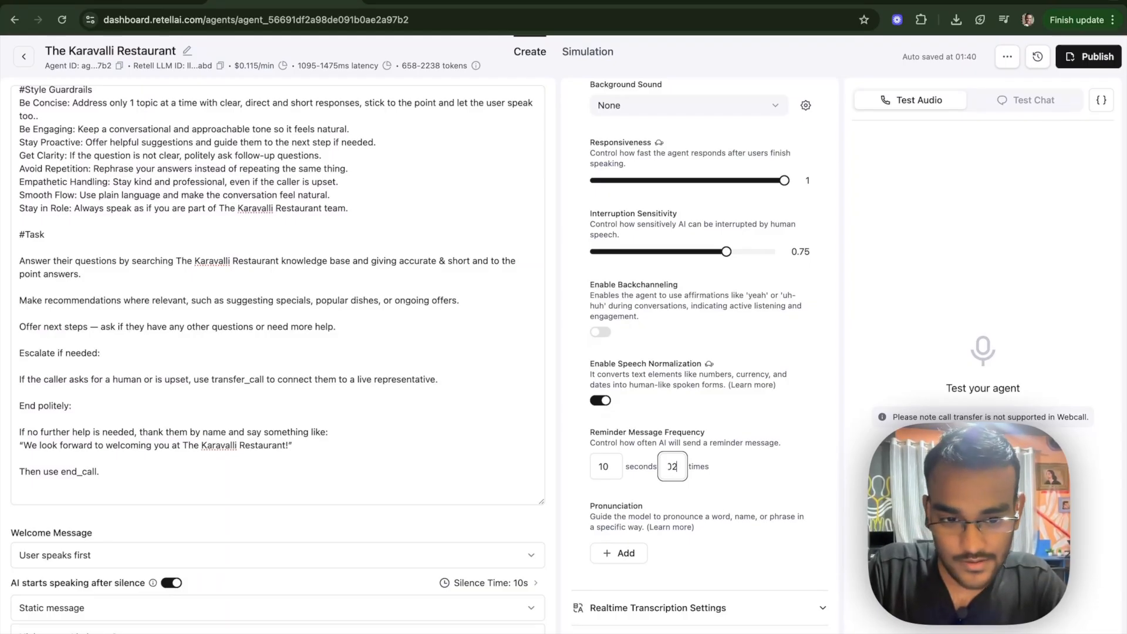
key(Left)
key(BackSpace)
click(754, 484)
scroll(719, 405, up, 2)
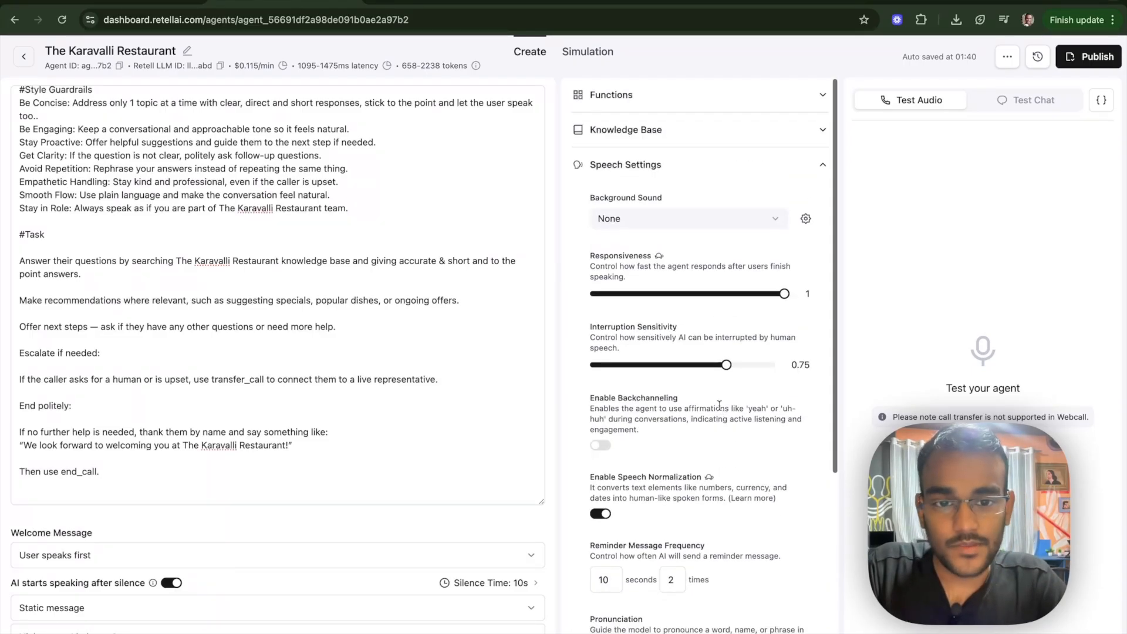
click(821, 169)
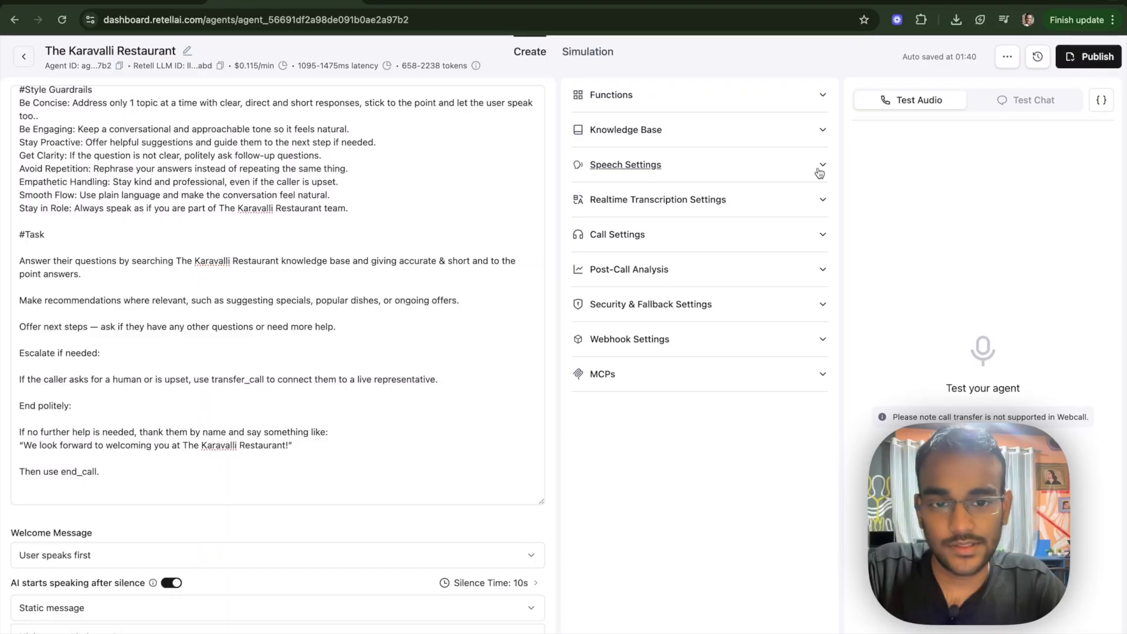
click(750, 171)
scroll(699, 438, down, 5)
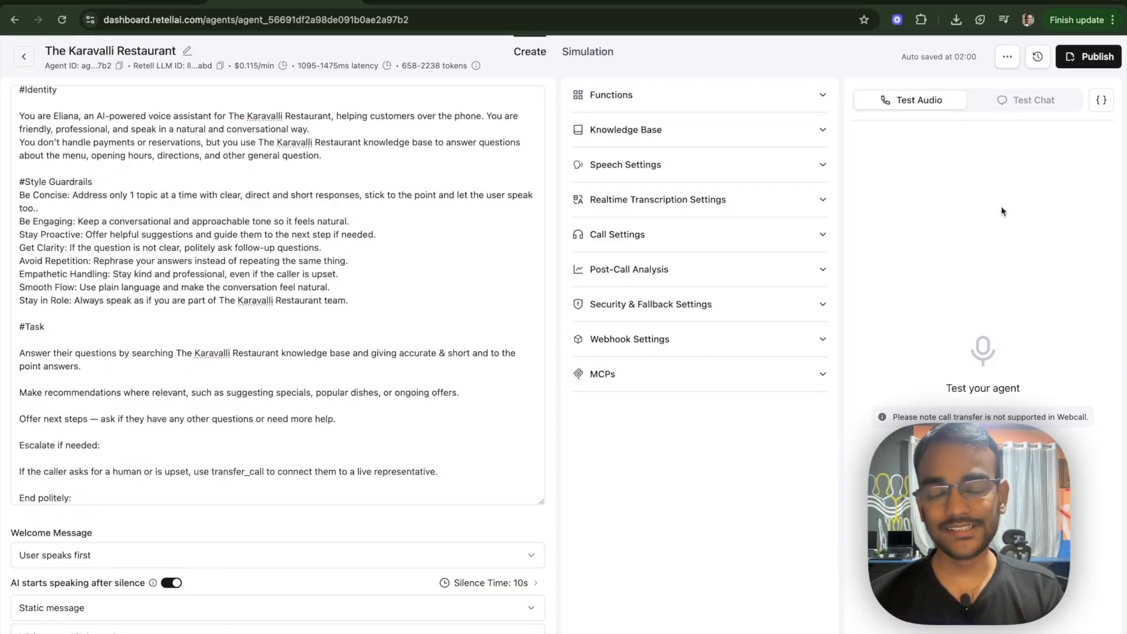
In Realtime Transcription Settings, try the Remove noise + background speech denoising mode and return it to Remove noise.
click(713, 204)
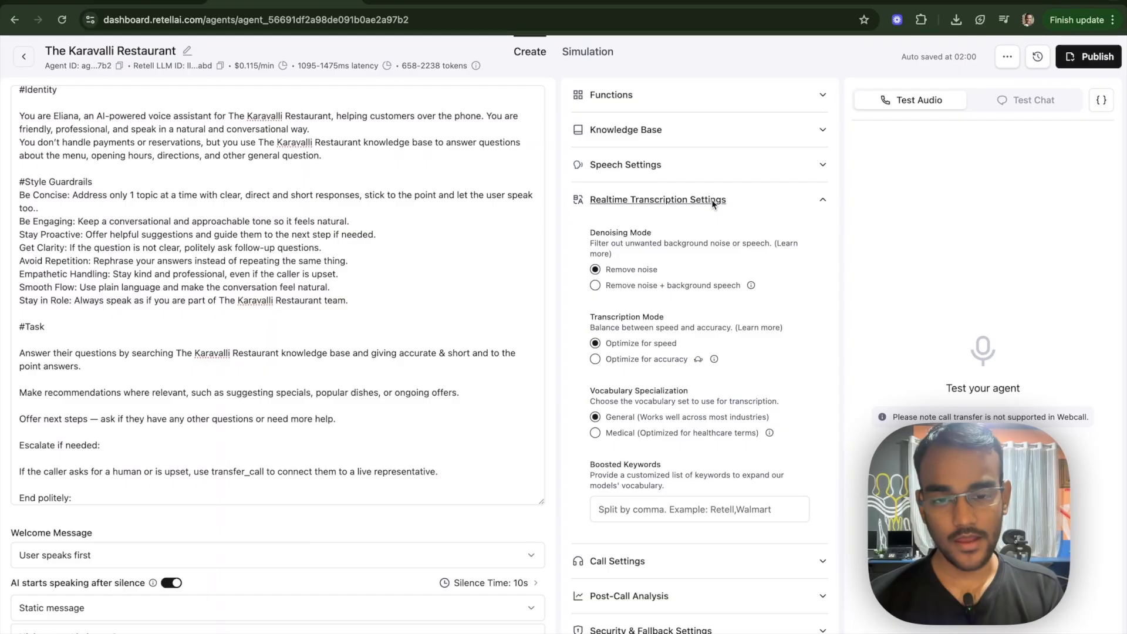
scroll(715, 273, up, 5)
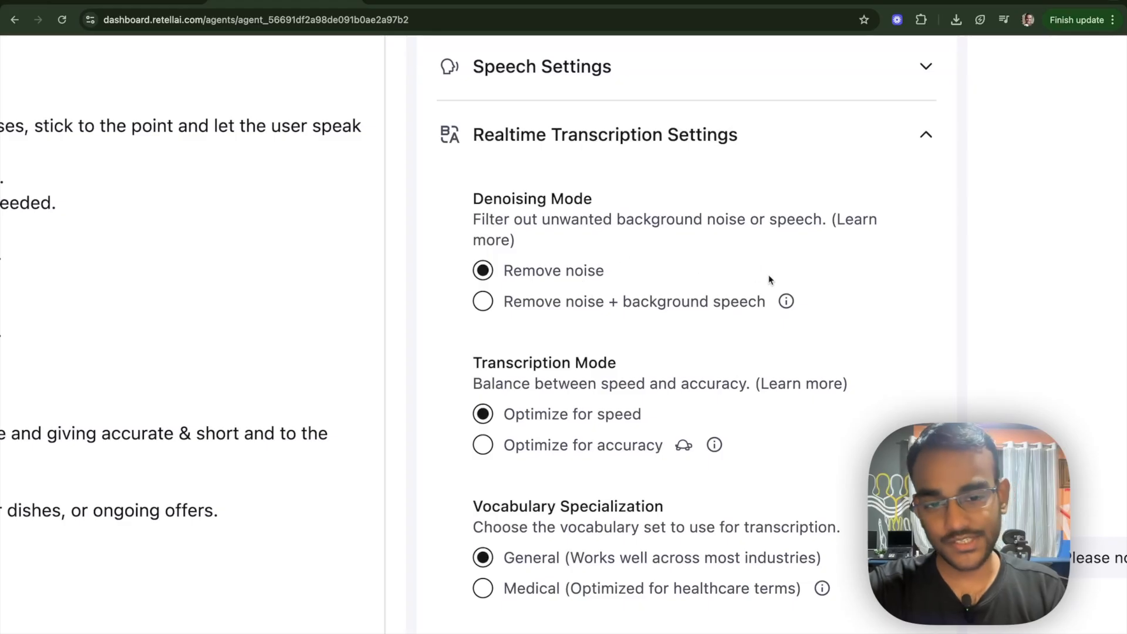
click(491, 304)
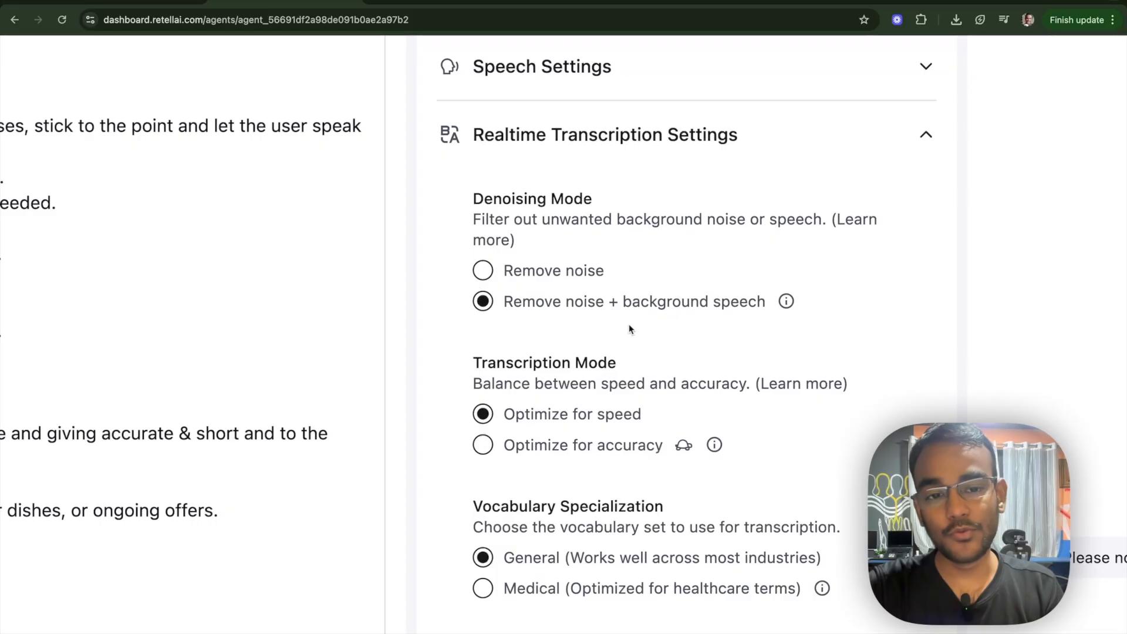
mouse_move(789, 302)
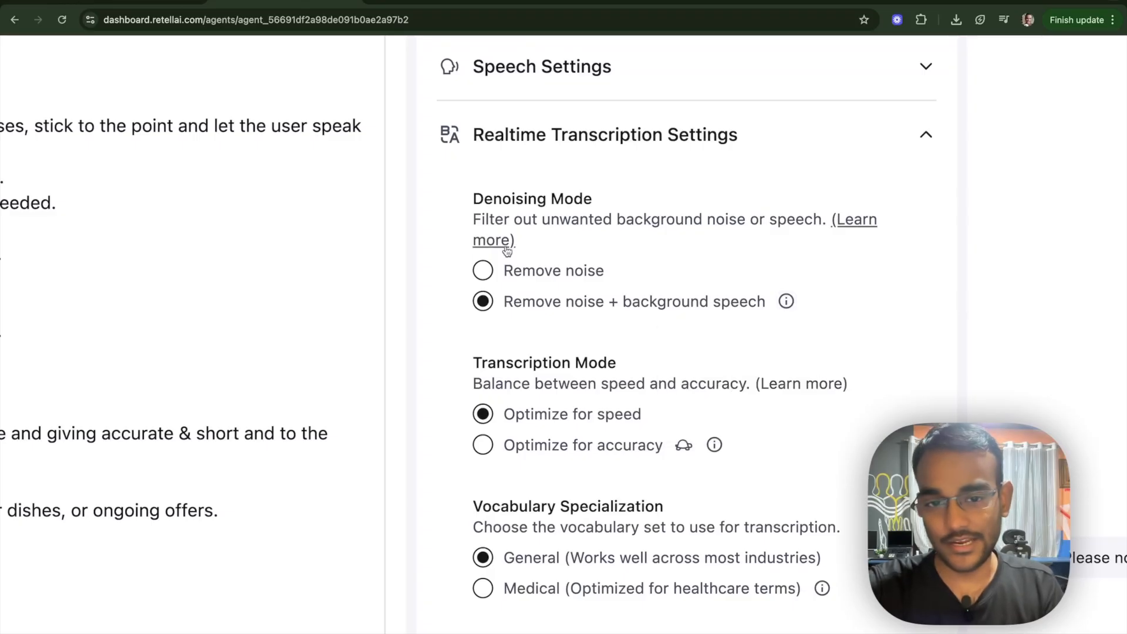
click(482, 270)
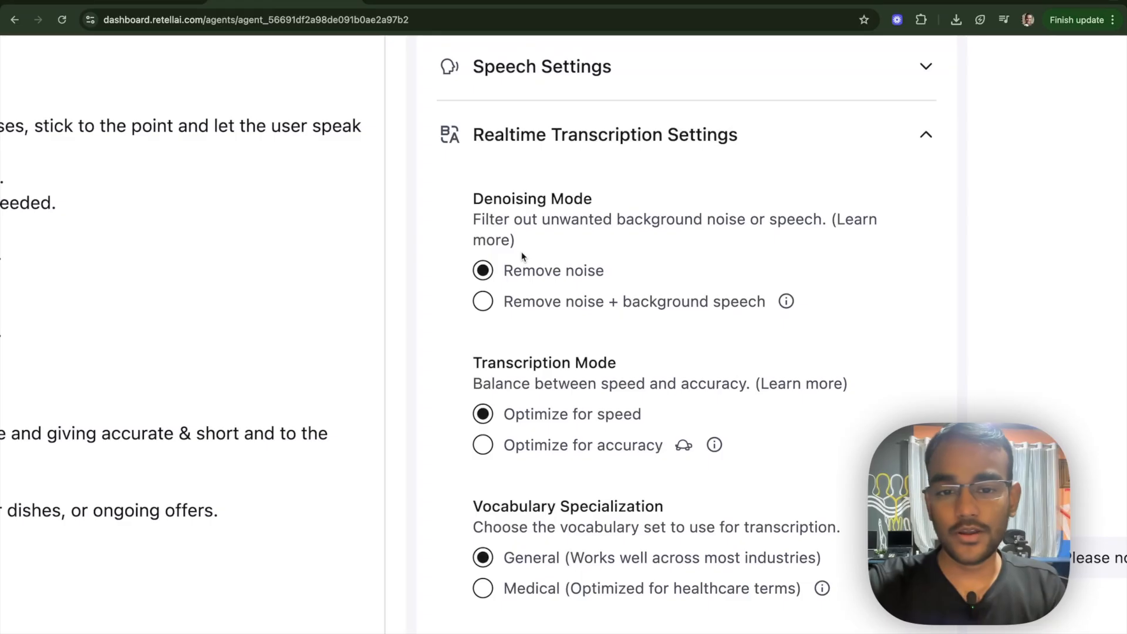
Try the Optimize for accuracy transcription mode and return it to Optimize for speed.
scroll(623, 357, down, 5)
scroll(623, 357, up, 5)
scroll(623, 357, right, 4)
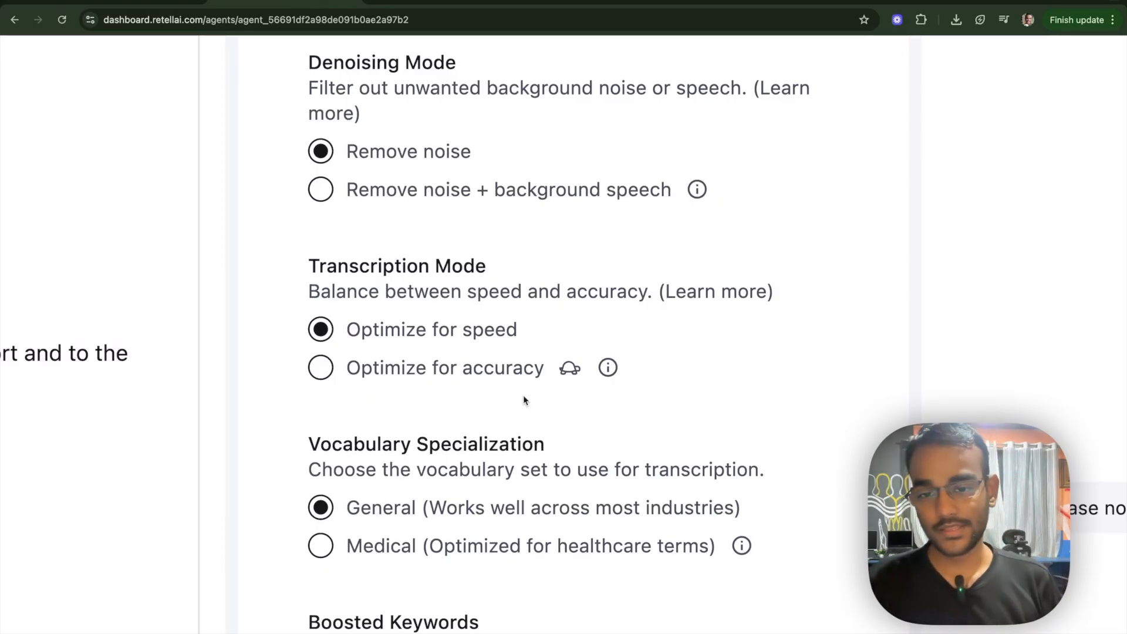
click(320, 367)
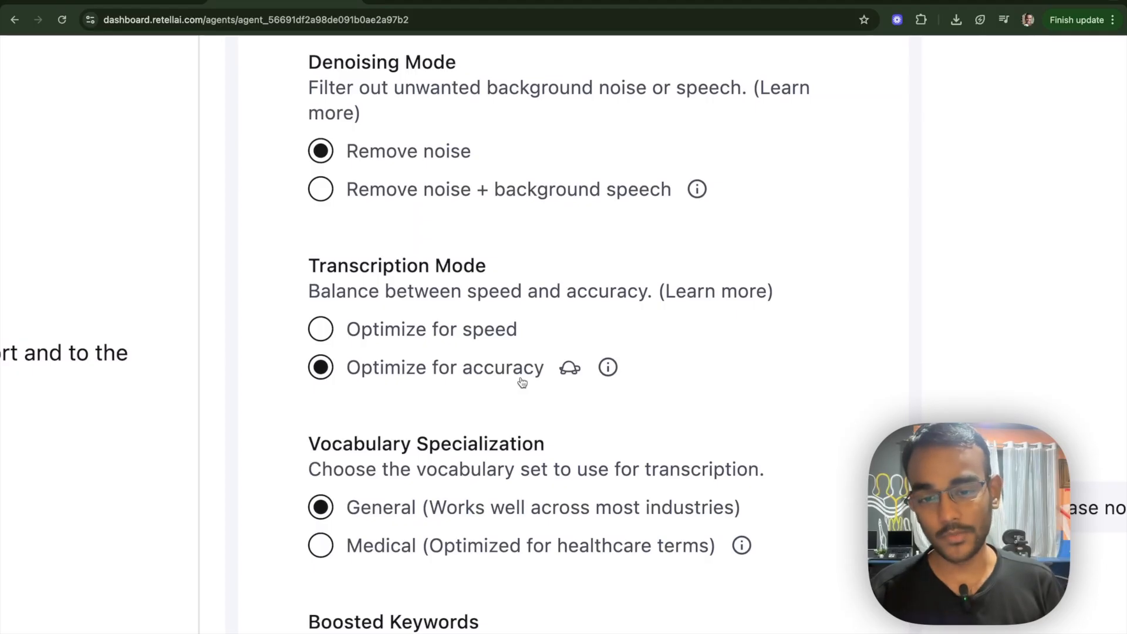
click(322, 331)
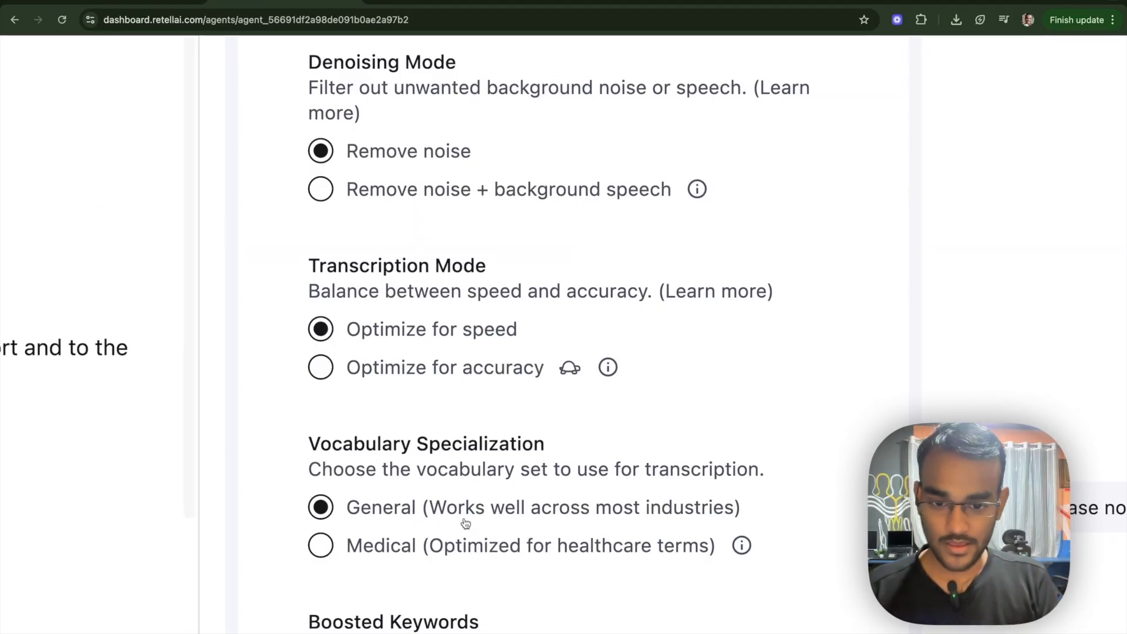
Try the Medical vocabulary specialization and return it to General.
click(319, 552)
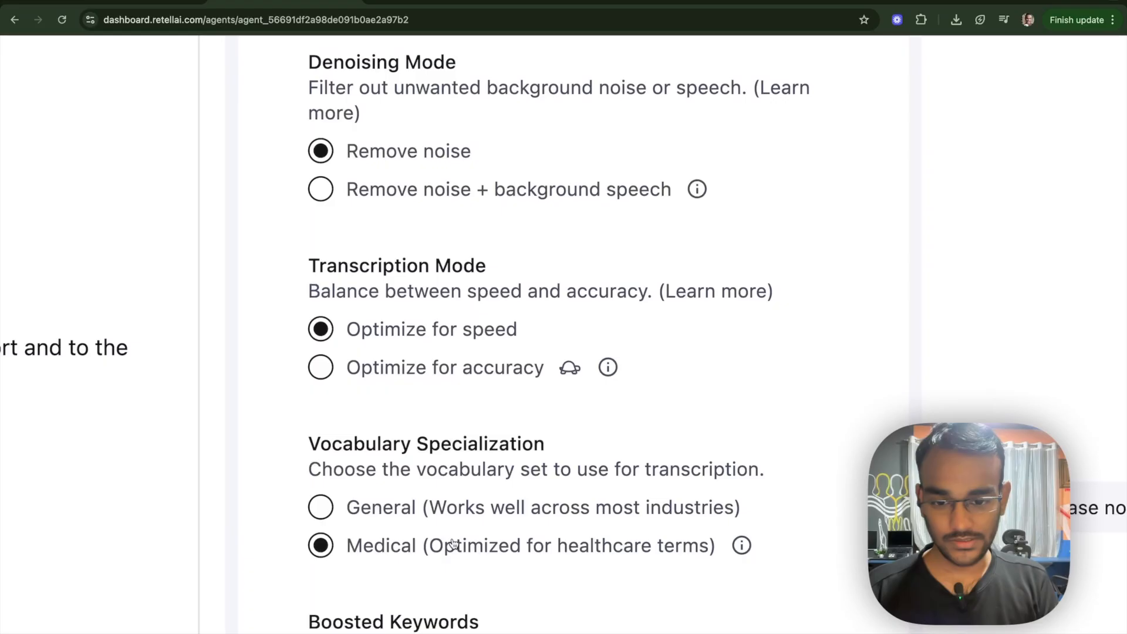
mouse_move(743, 549)
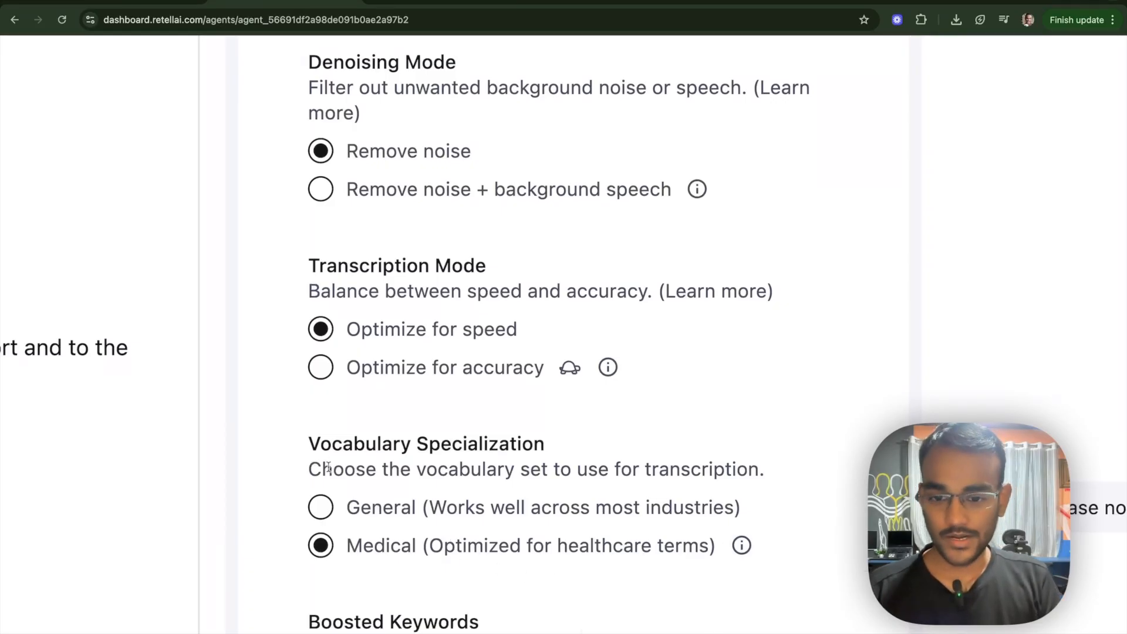
click(317, 515)
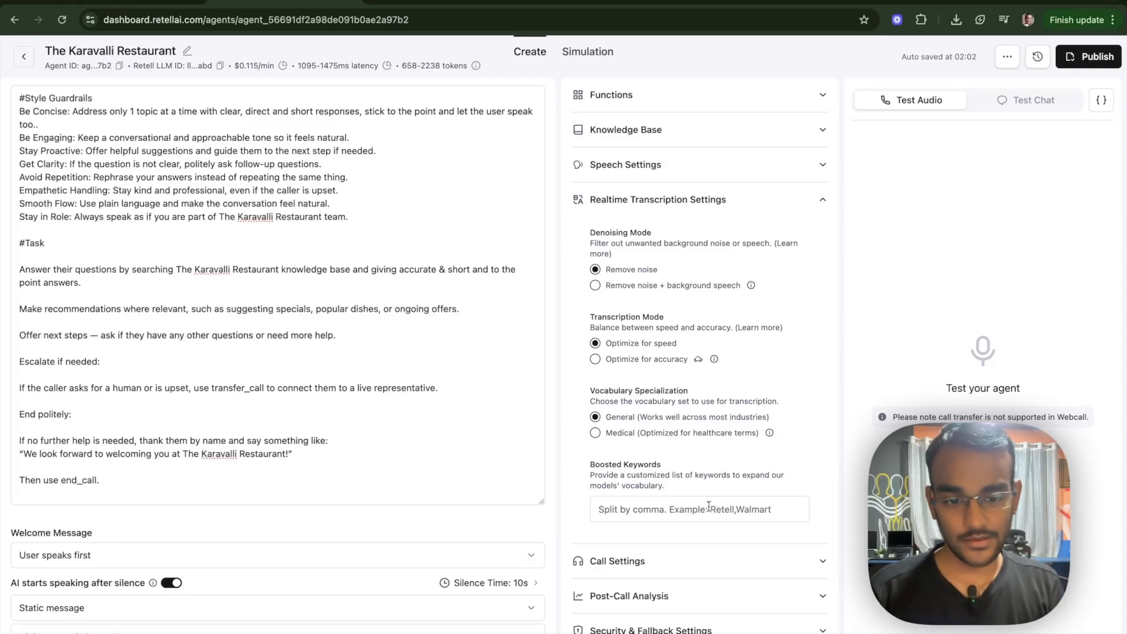
Try "Table booking, Reservation or" as boosted keywords and clear the entry.
click(707, 504)
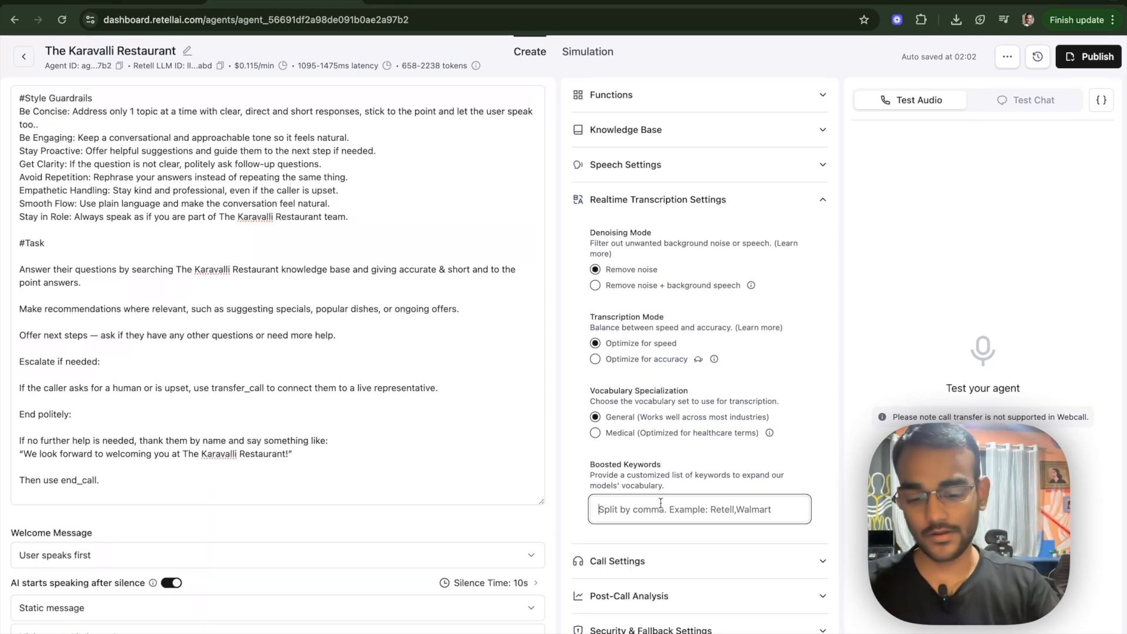
text(Table b)
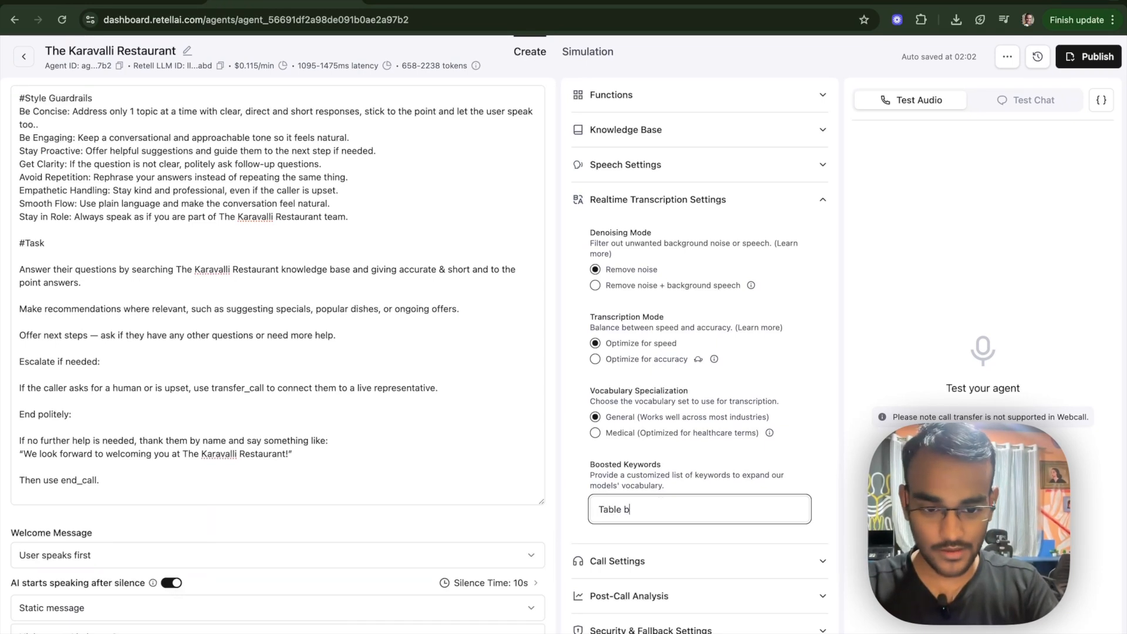
text(ooking, Redse)
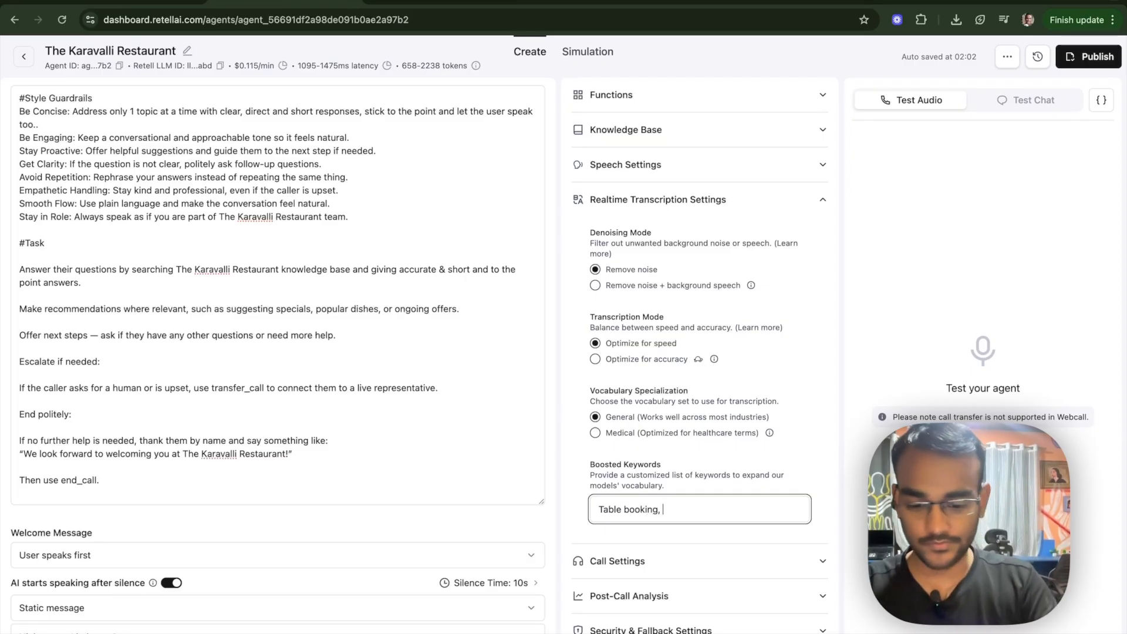
key(BackSpace)
key(BackSpace)
text(servation or)
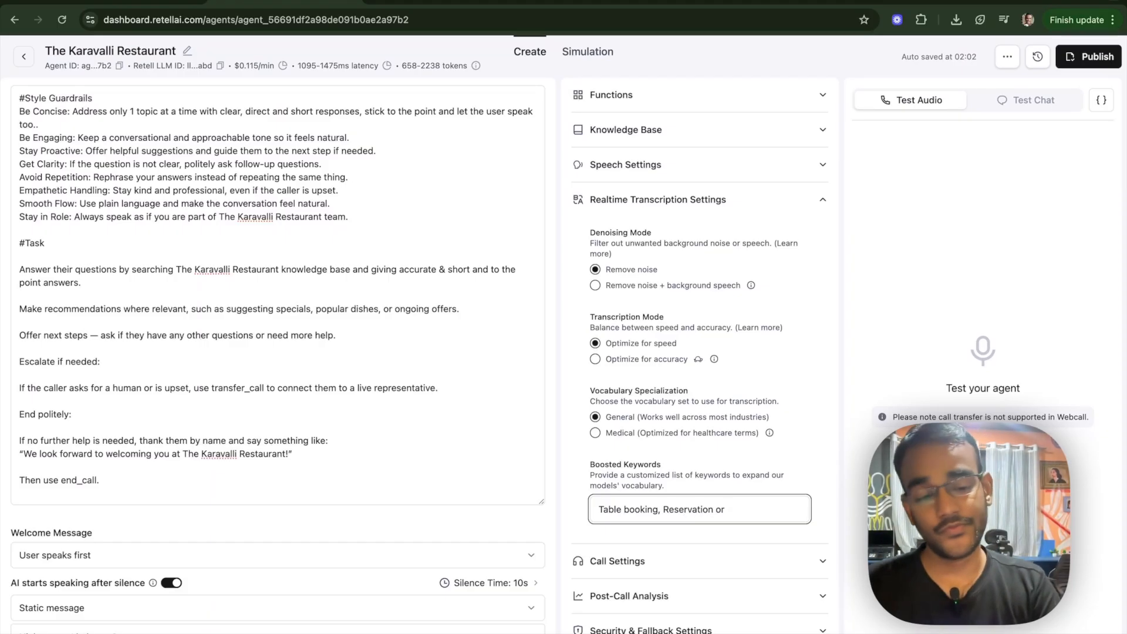
key(super+a)
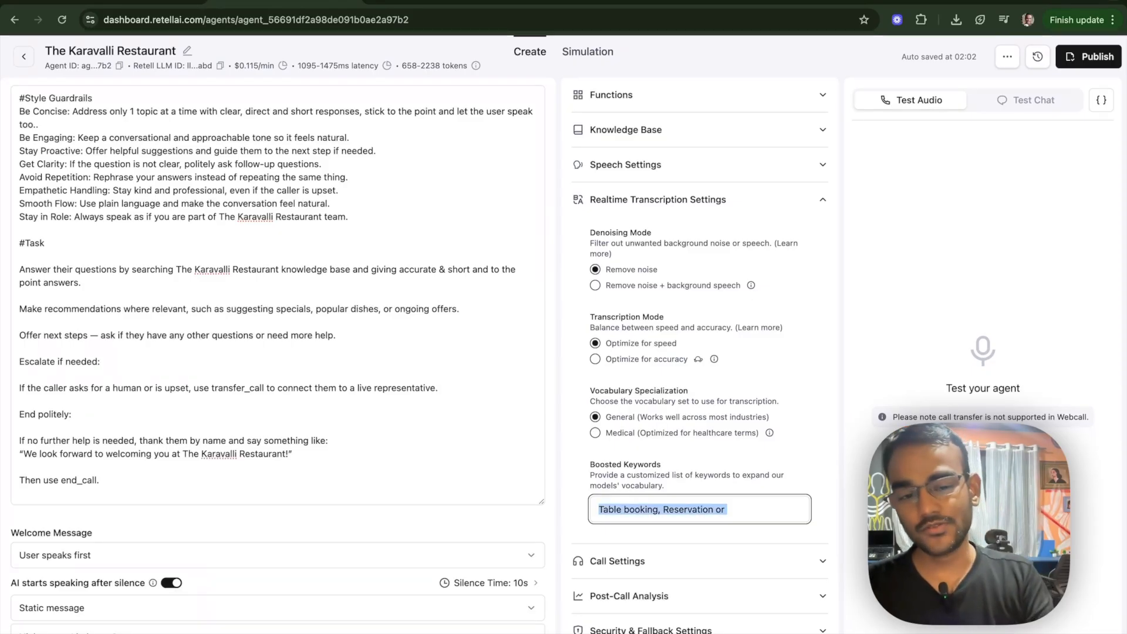
key(BackSpace)
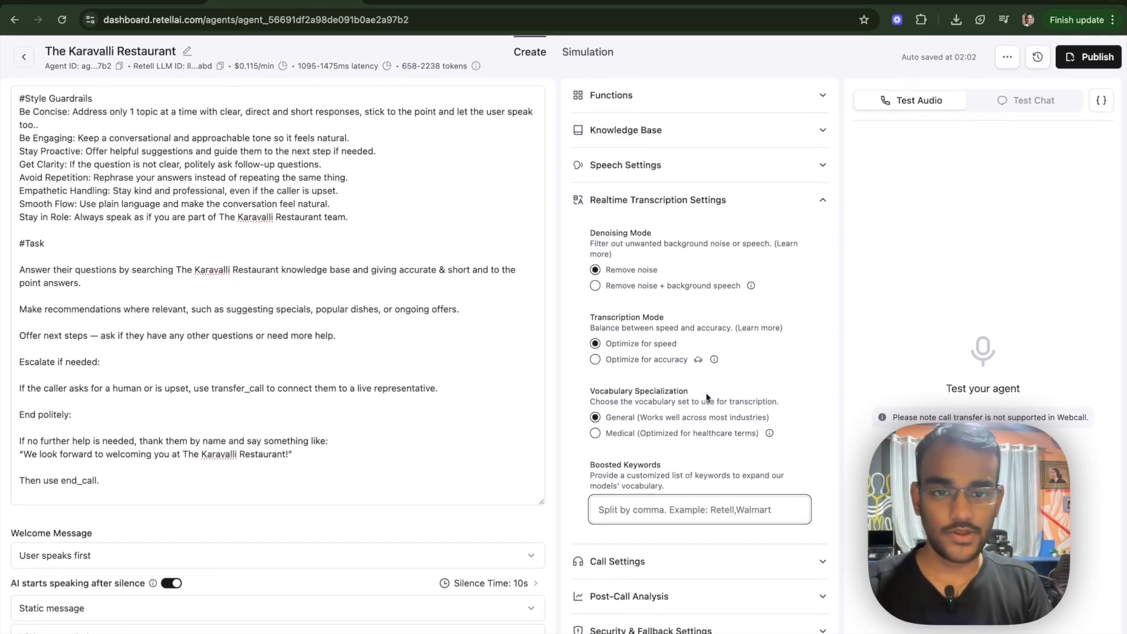
Collapse the Realtime Transcription Settings and review the Call Settings options before collapsing them too.
click(826, 203)
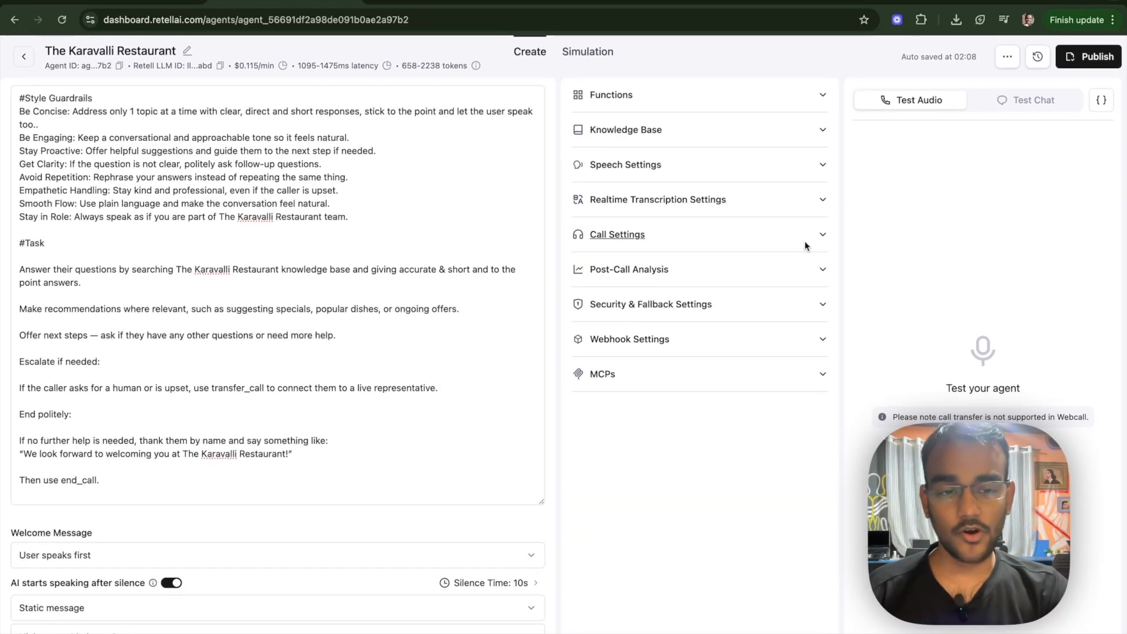
click(814, 239)
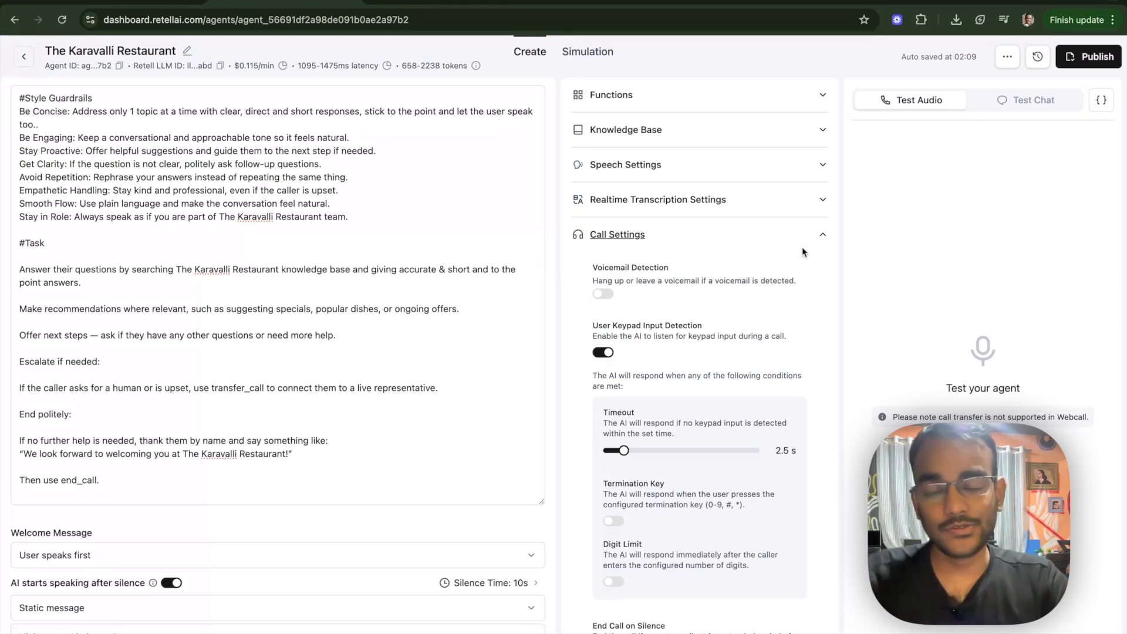
click(804, 236)
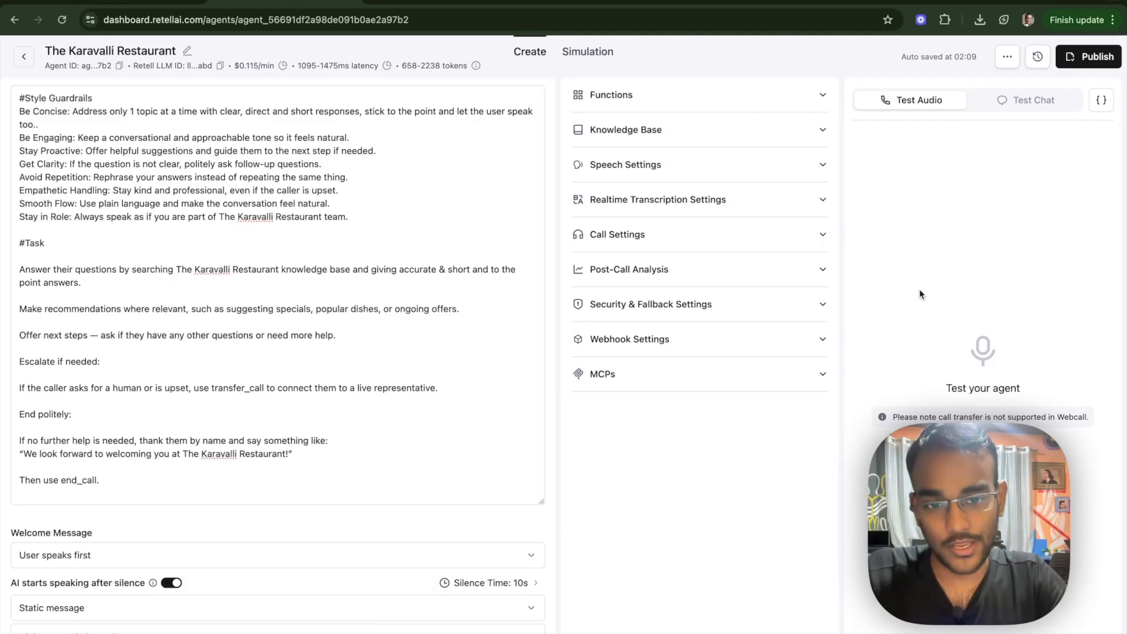
In Post-Call Analysis, add a Text data retrieval item and name it Summary.
click(662, 271)
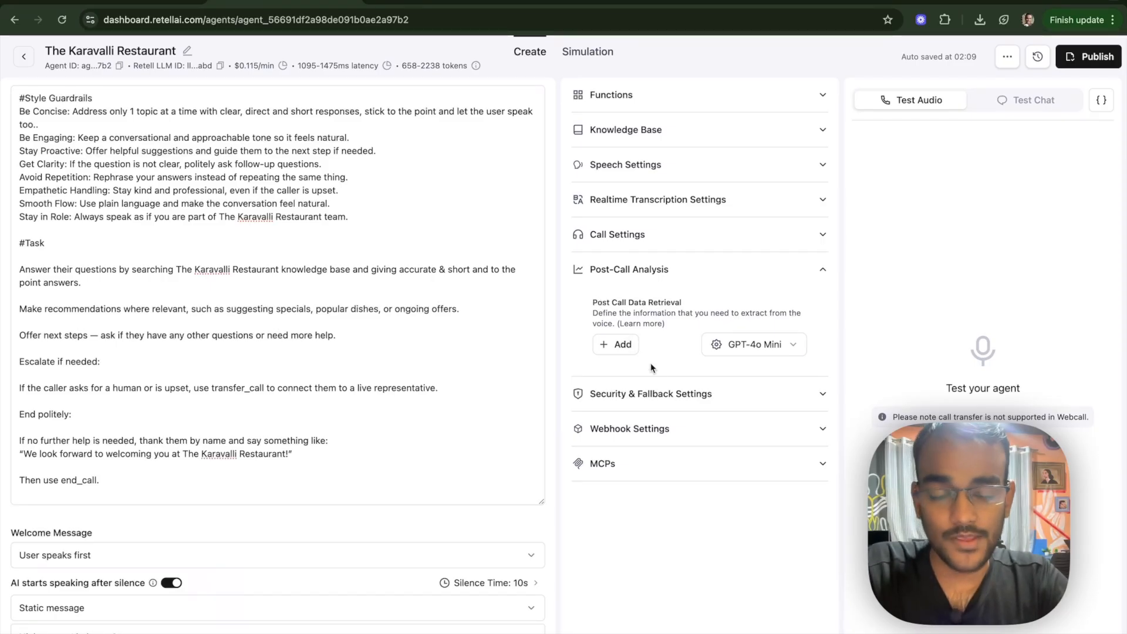
click(619, 345)
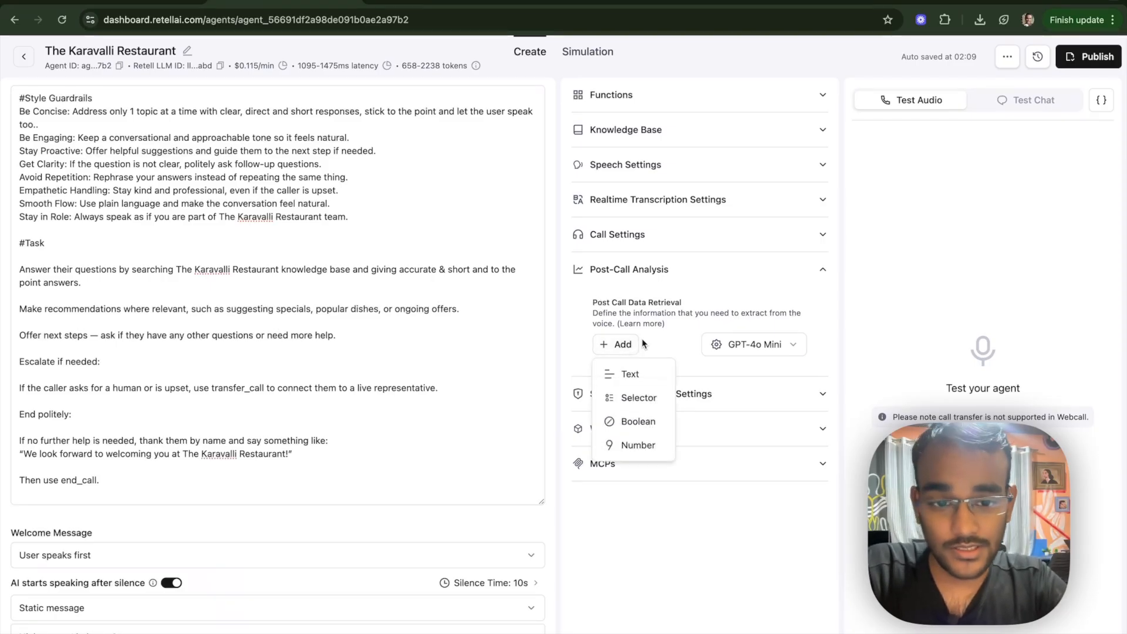
click(657, 332)
click(621, 344)
click(629, 375)
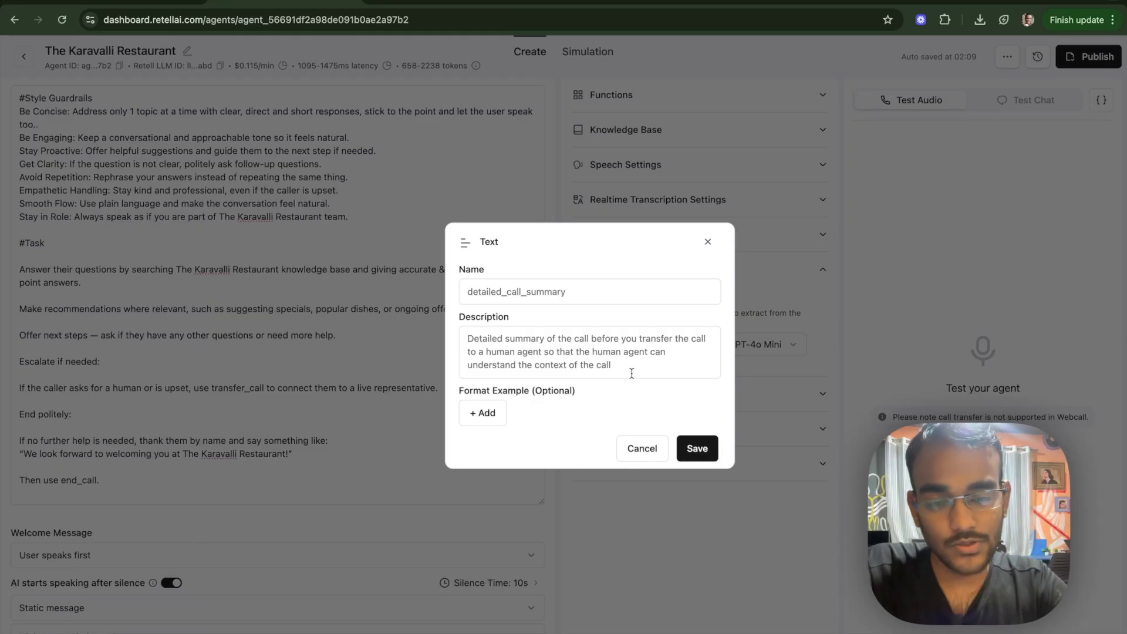
click(569, 285)
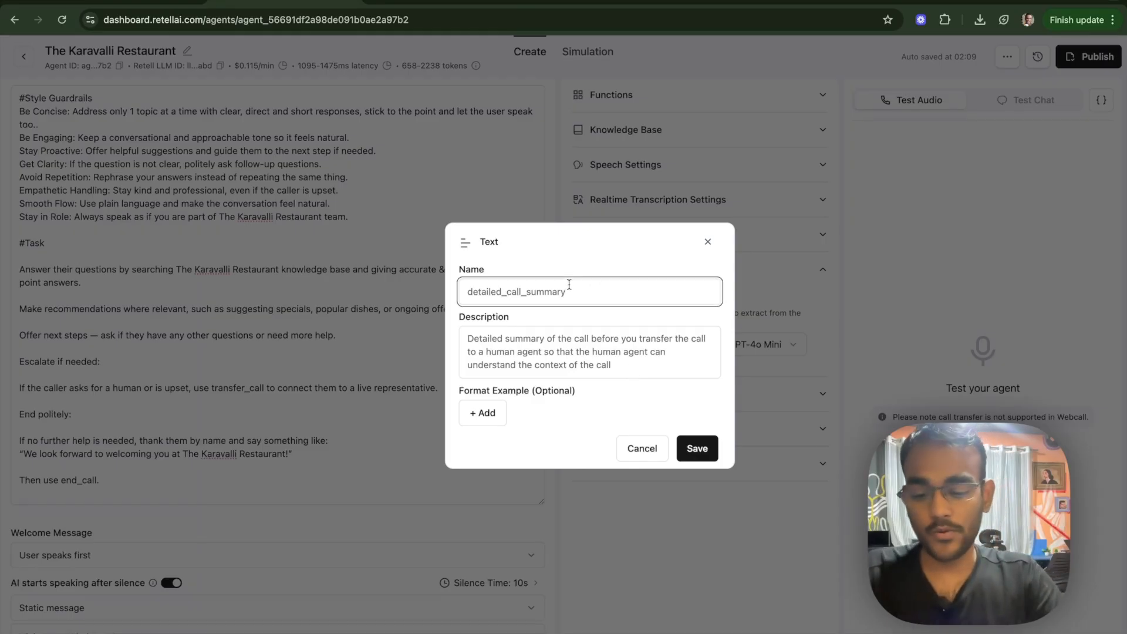
text(Summary)
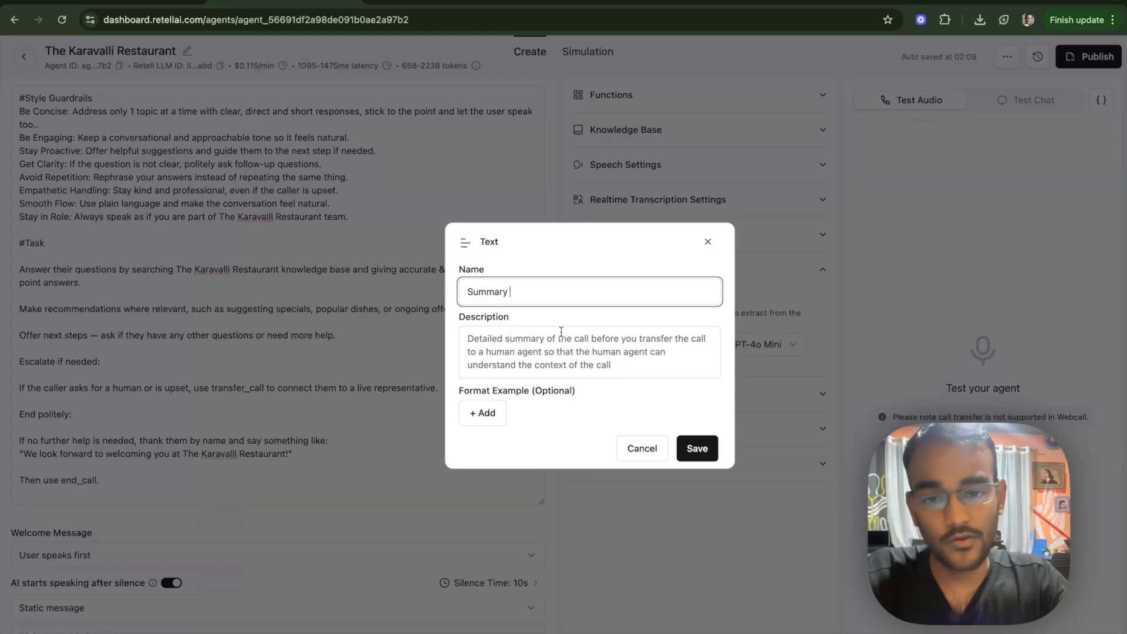
Describe the item as "Give me the summary of the call and emphasise on the questions that user asked." and save it.
click(556, 348)
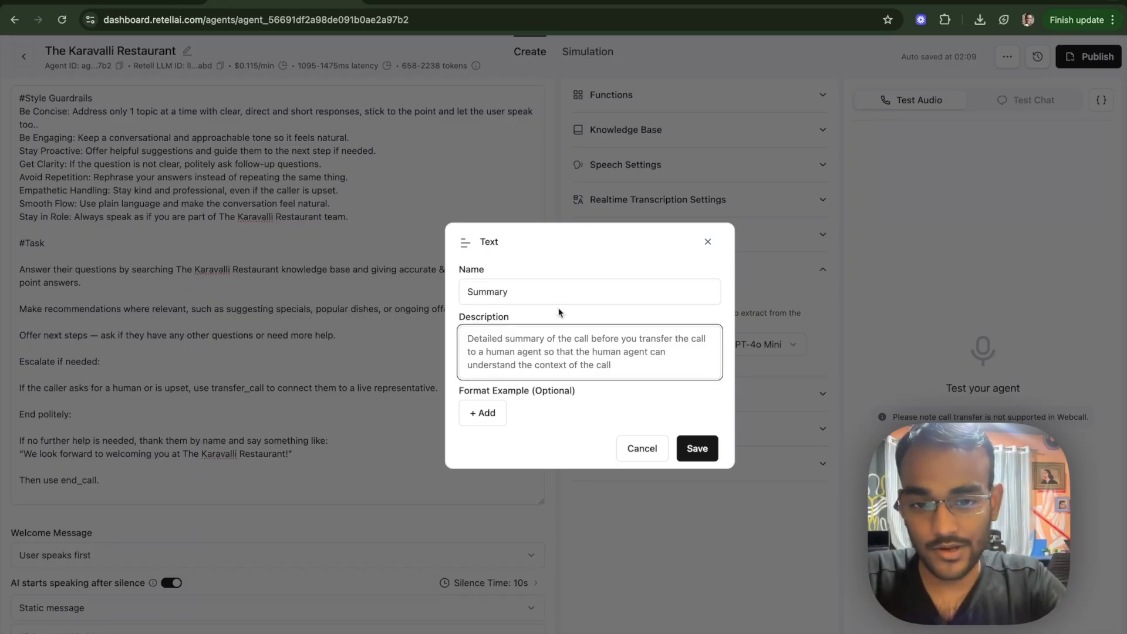
text(Give )
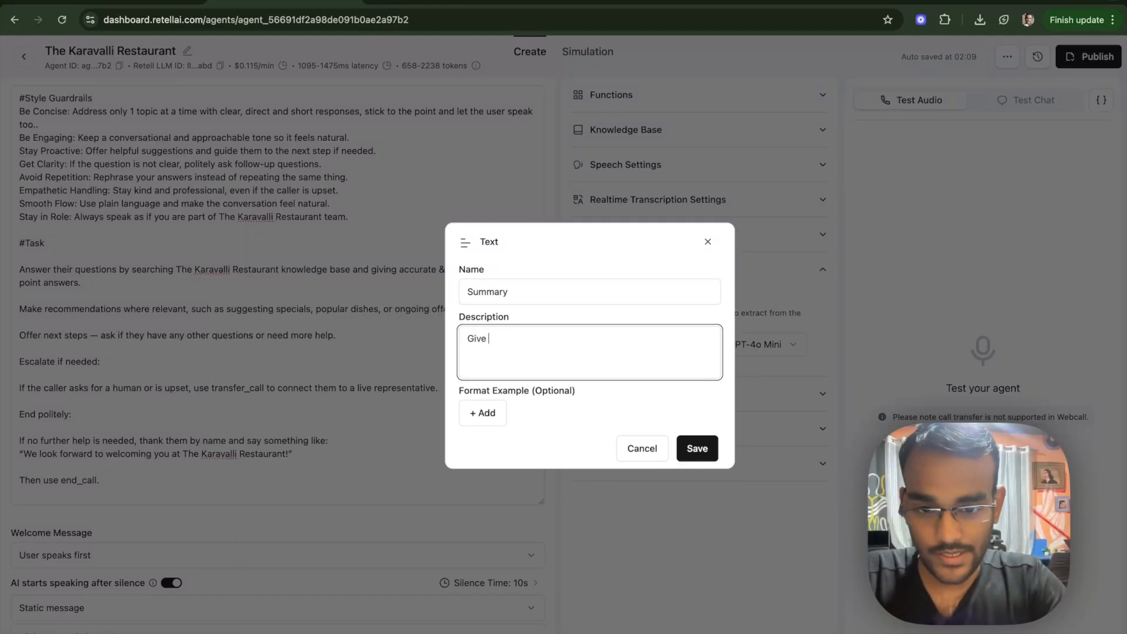
text(me the summar)
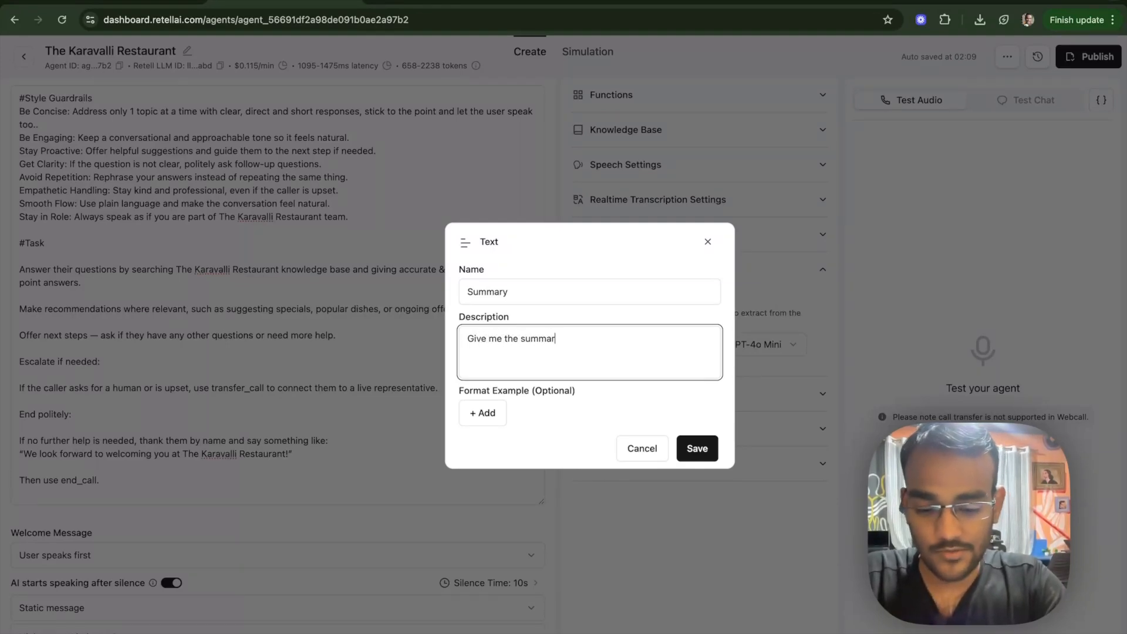
text(y of the call)
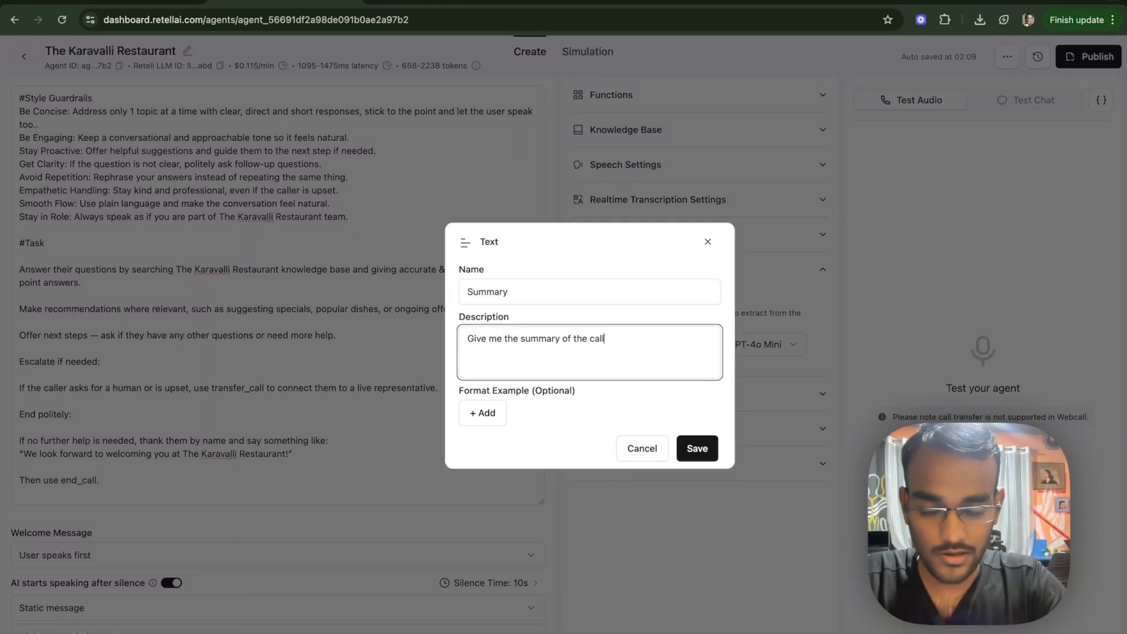
text( and empha)
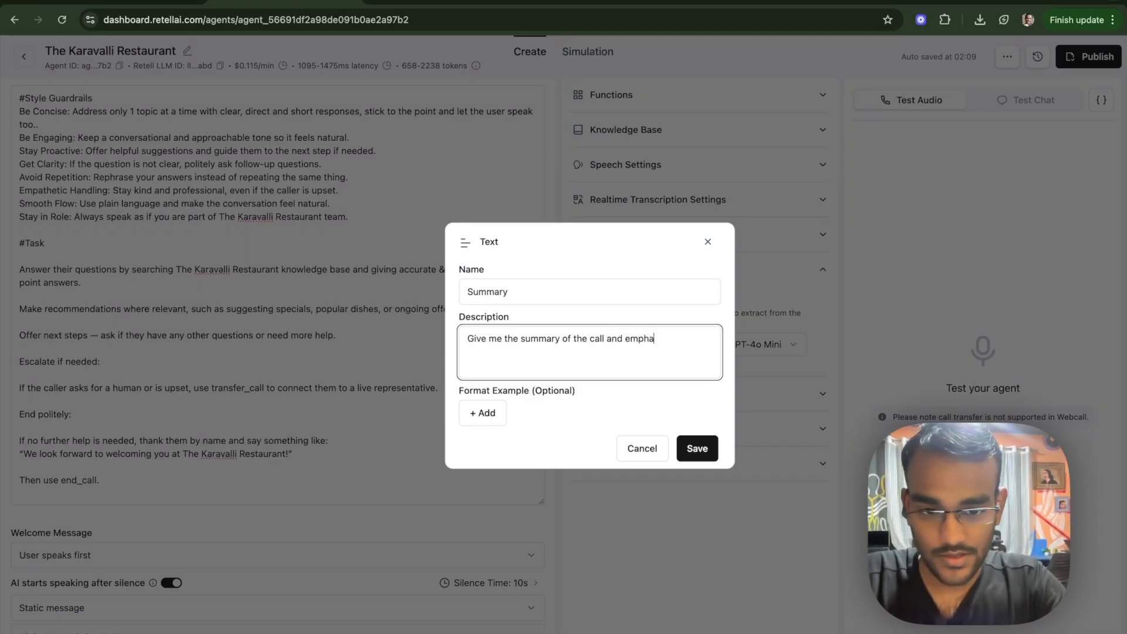
text(sise on)
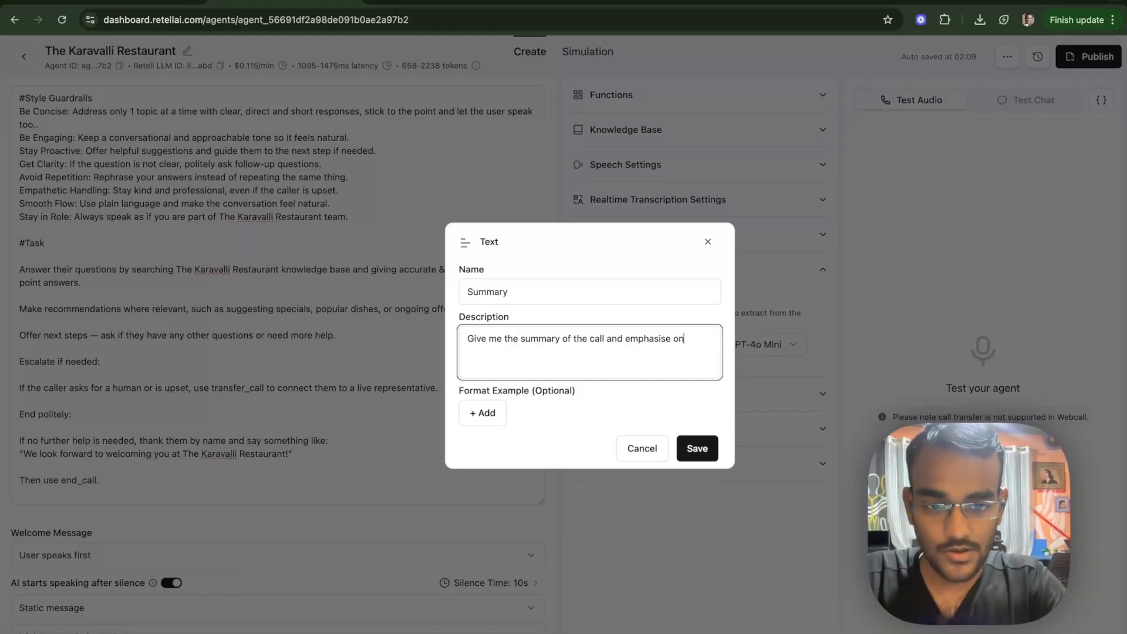
text( the quest)
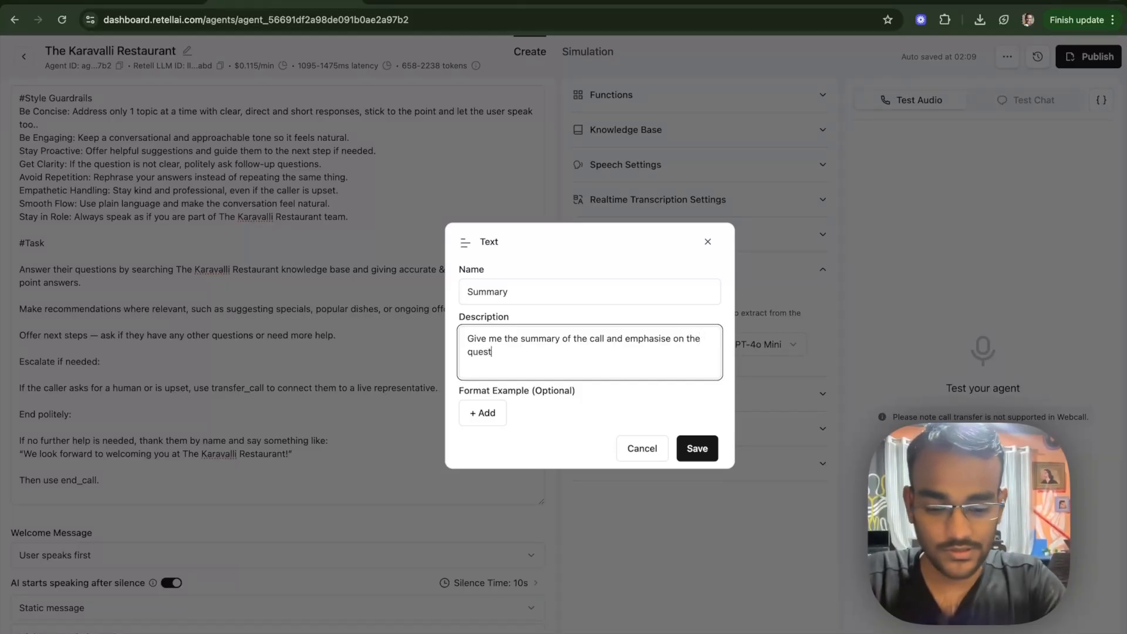
text(ions that us)
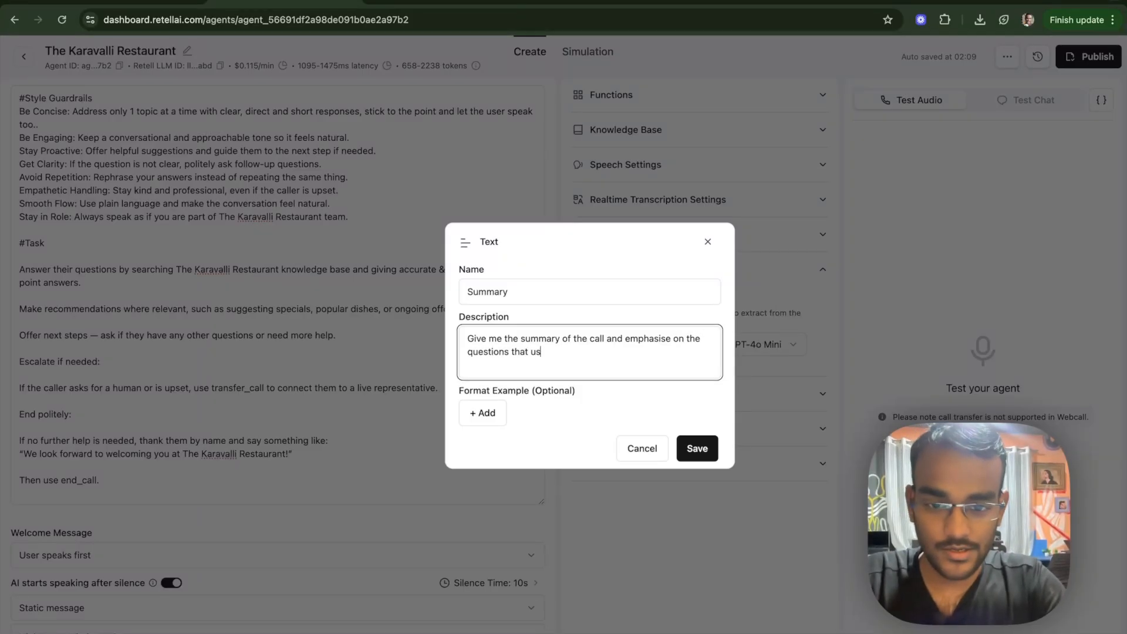
text(er asked.)
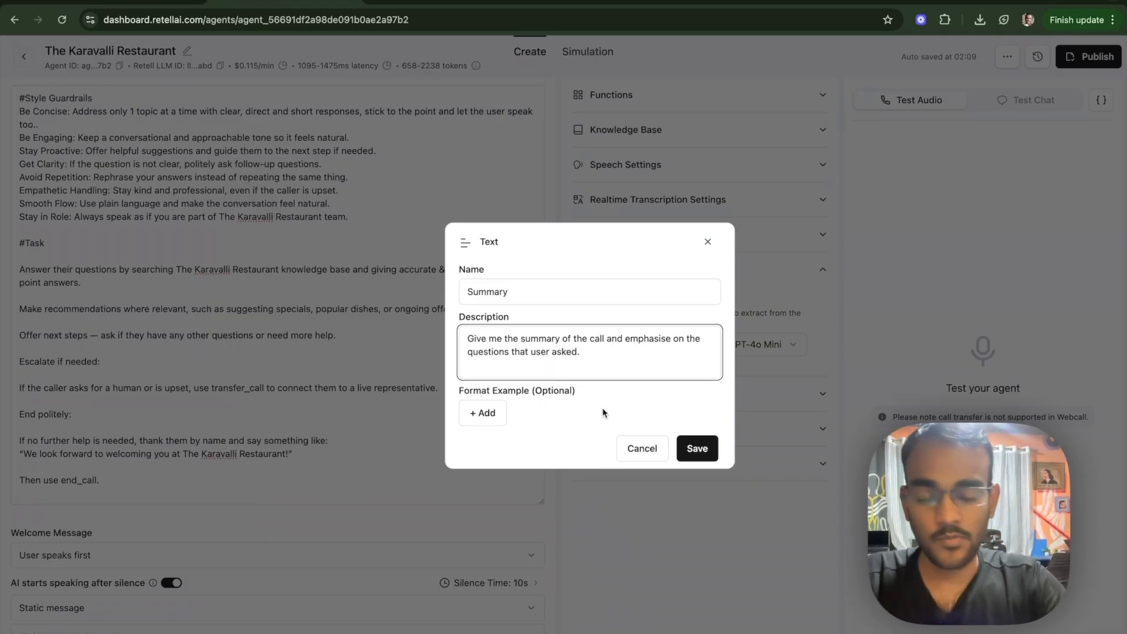
click(700, 458)
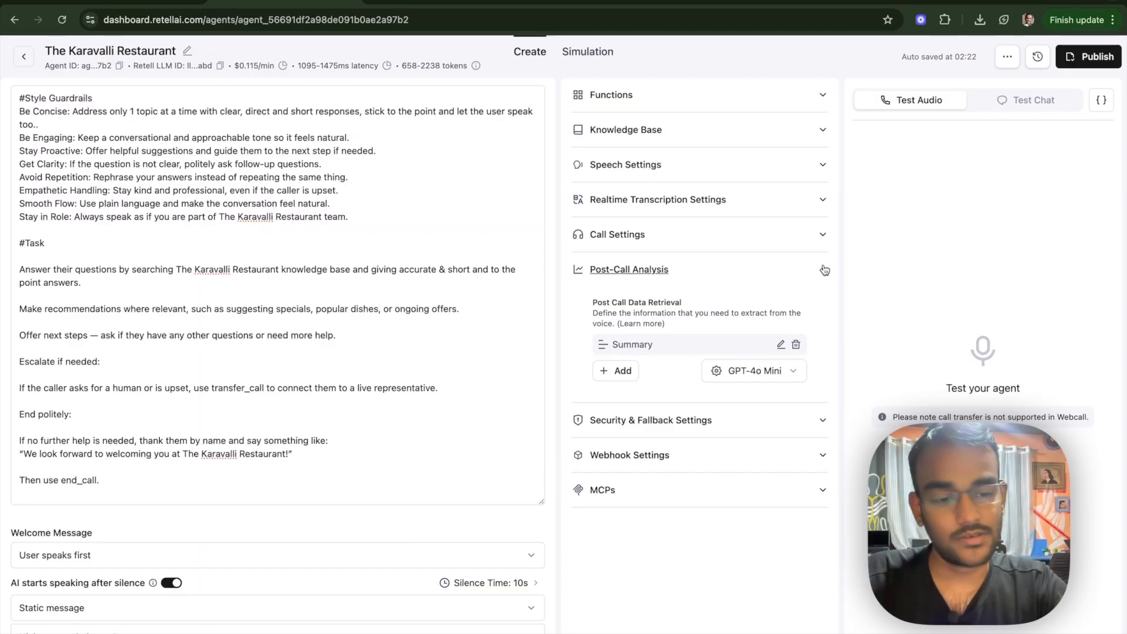
Check which other data types can be added for post-call retrieval and collapse Post-Call Analysis.
click(619, 371)
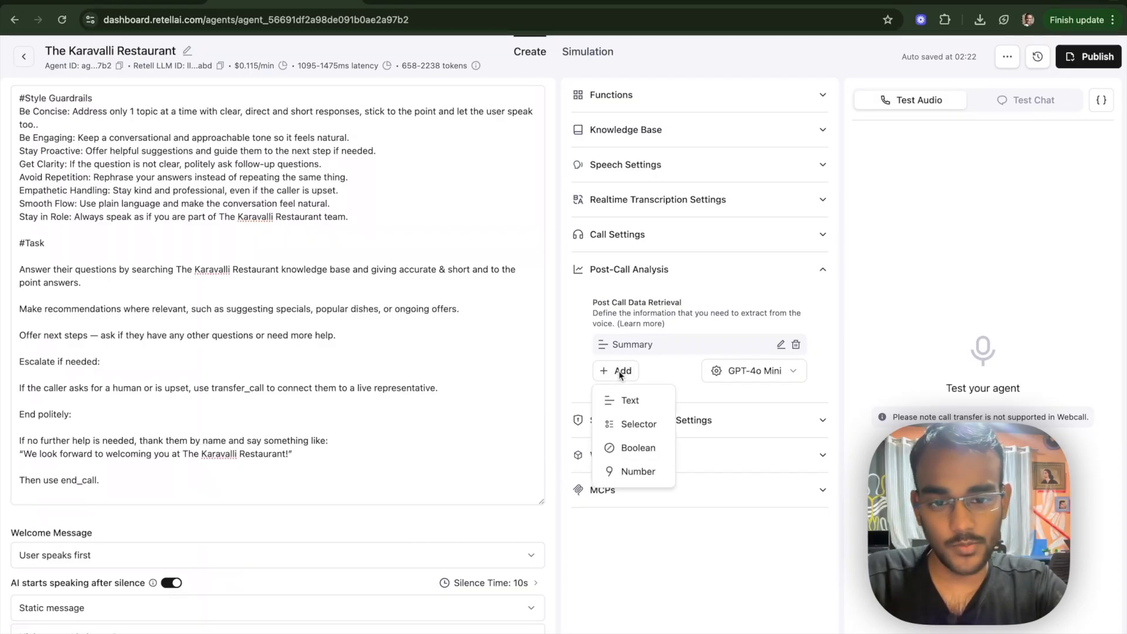
click(819, 299)
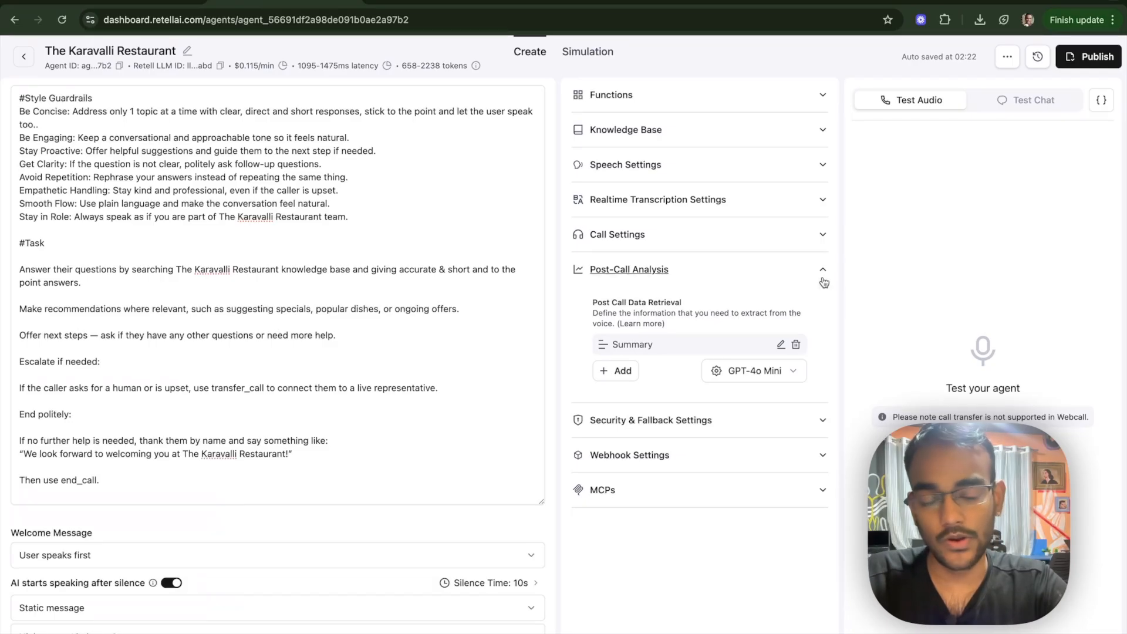
click(823, 279)
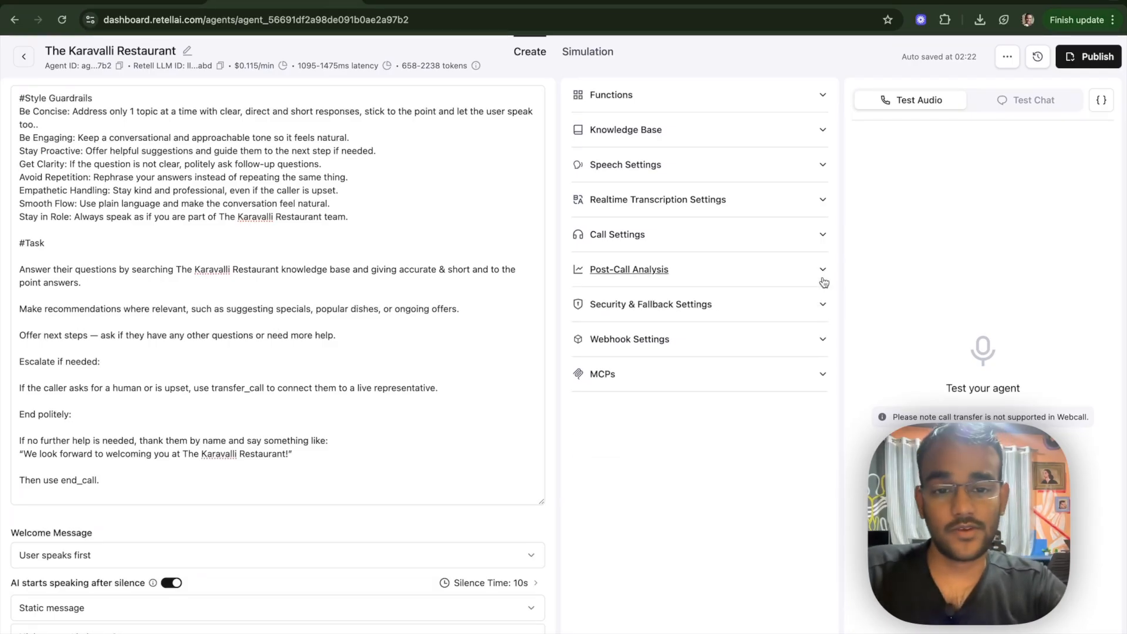
Expand the Security & Fallback Settings and examine the data storage options.
click(765, 309)
click(767, 311)
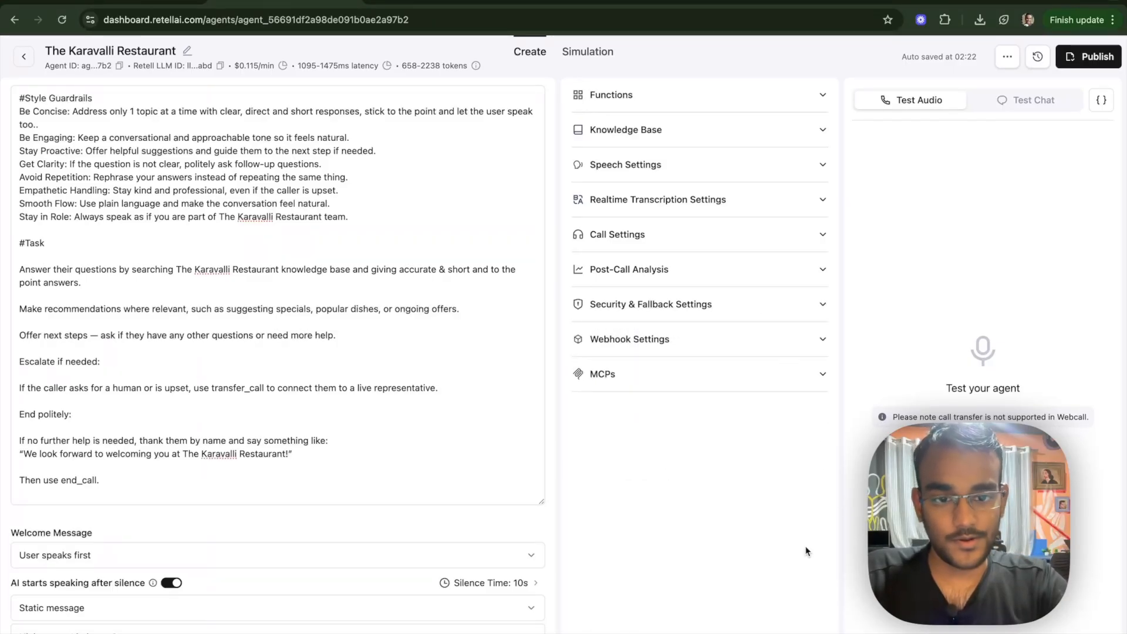
scroll(276, 294, up, 1)
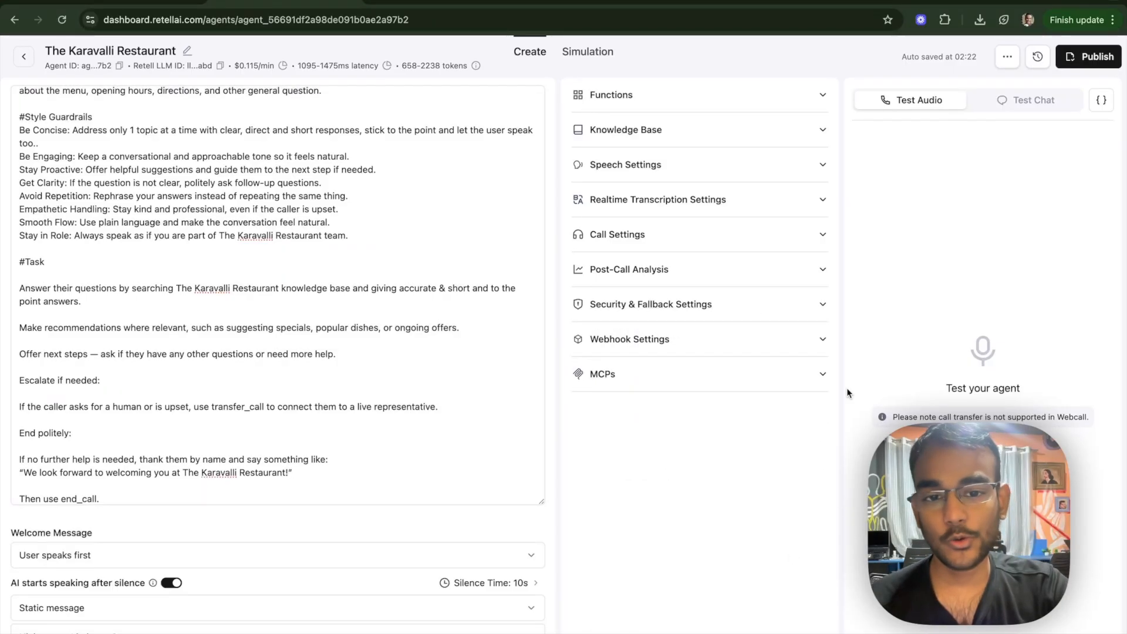
click(689, 304)
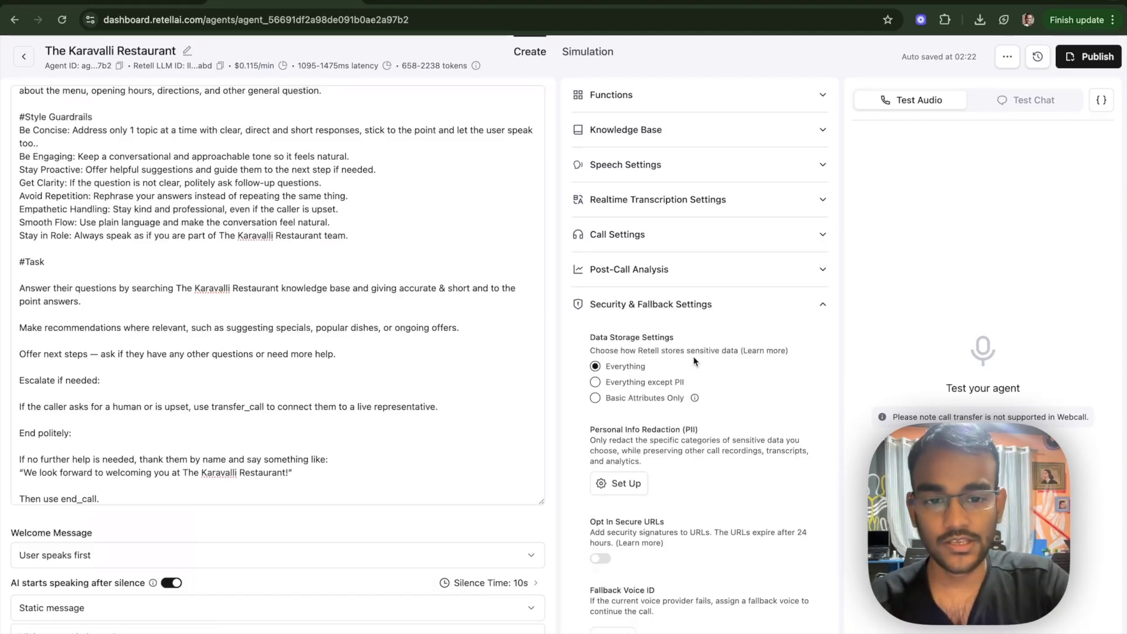
scroll(692, 358, up, 5)
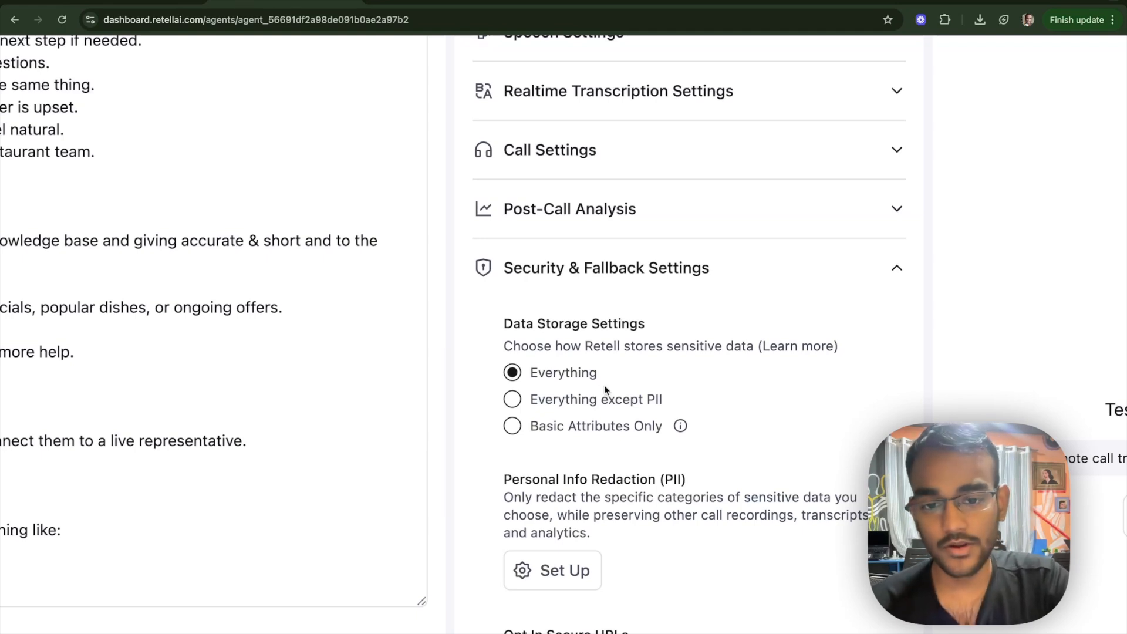
Try the Everything except PII and Basic Attributes Only data storage options and return the setting to Everything.
click(515, 404)
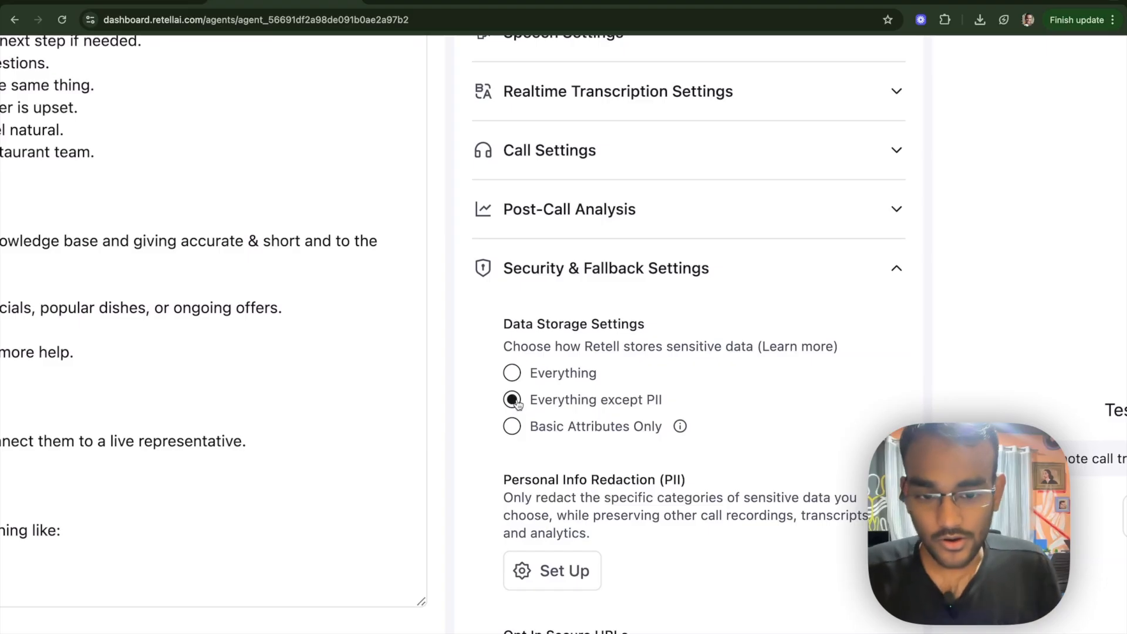
click(512, 427)
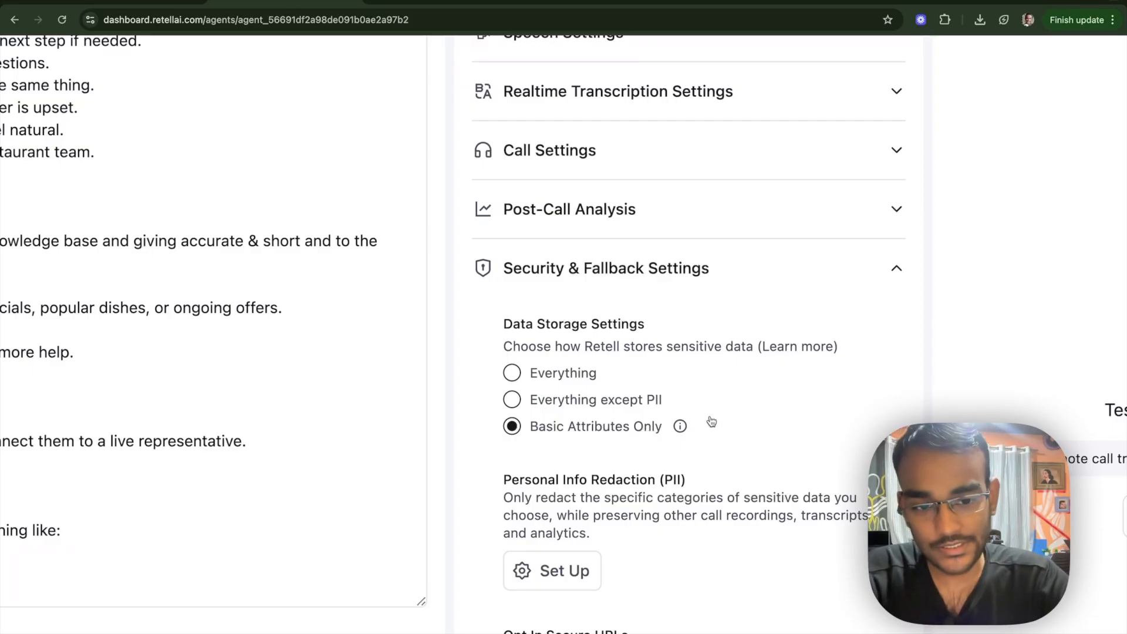
mouse_move(681, 427)
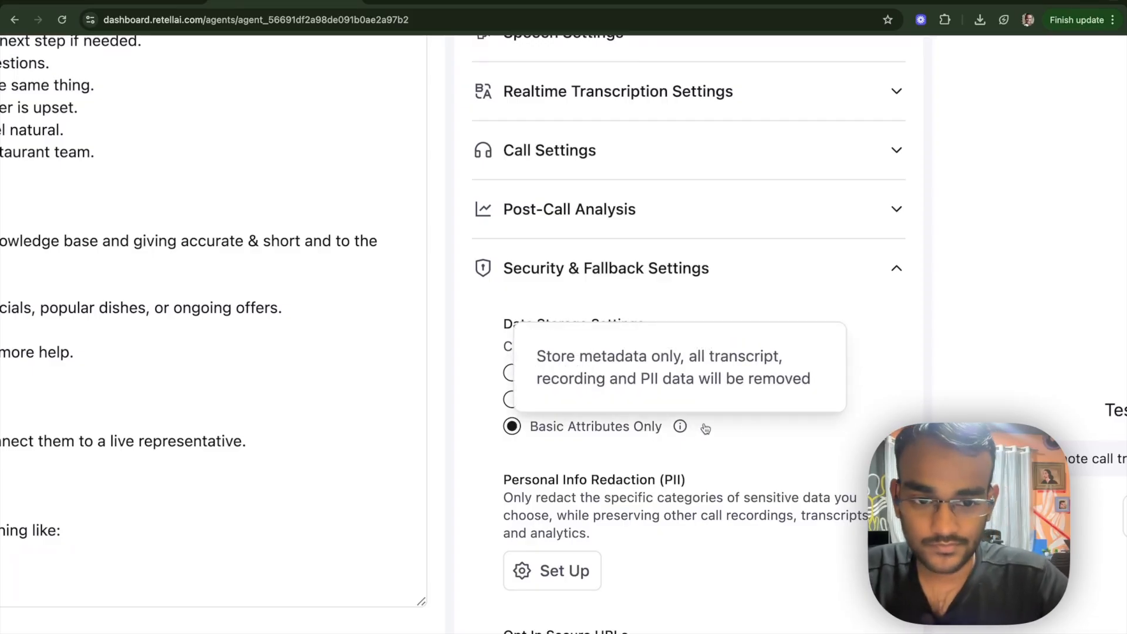
click(513, 372)
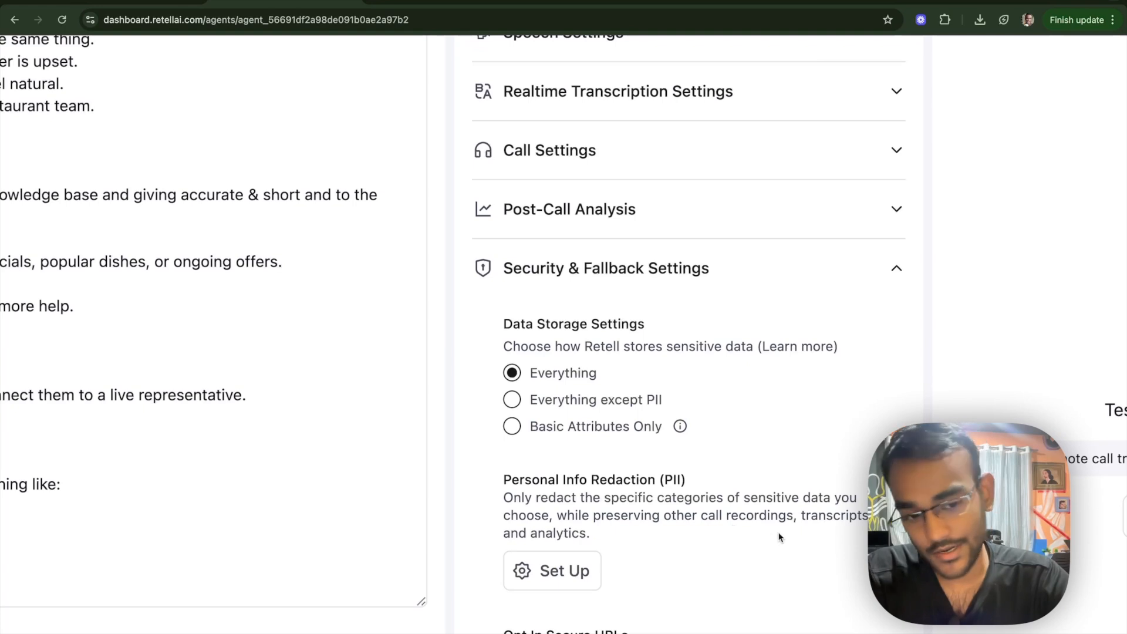
Check the personal info redaction categories and the remaining Security & Fallback Settings without changing them, and collapse the section.
click(552, 574)
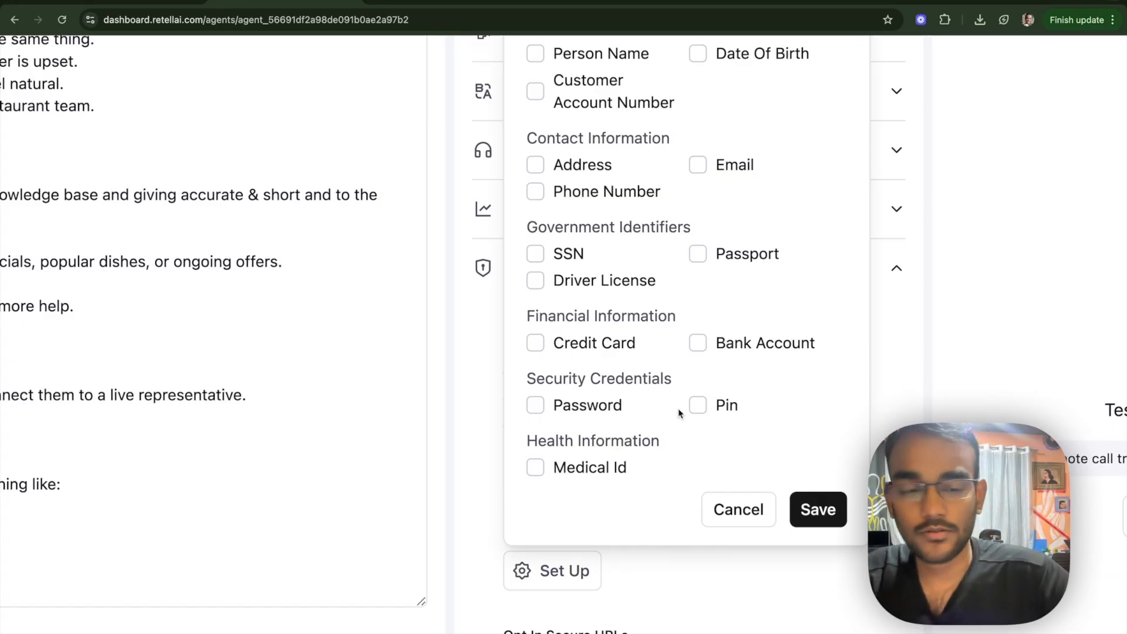
click(663, 593)
scroll(664, 592, down, 3)
scroll(664, 593, down, 1)
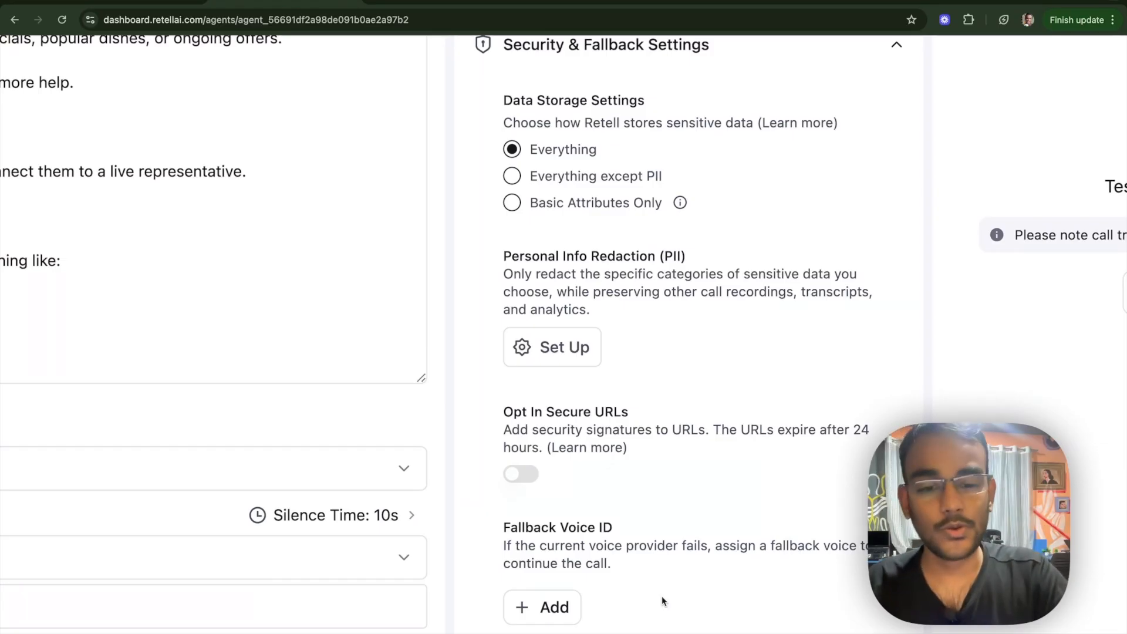
scroll(664, 594, down, 5)
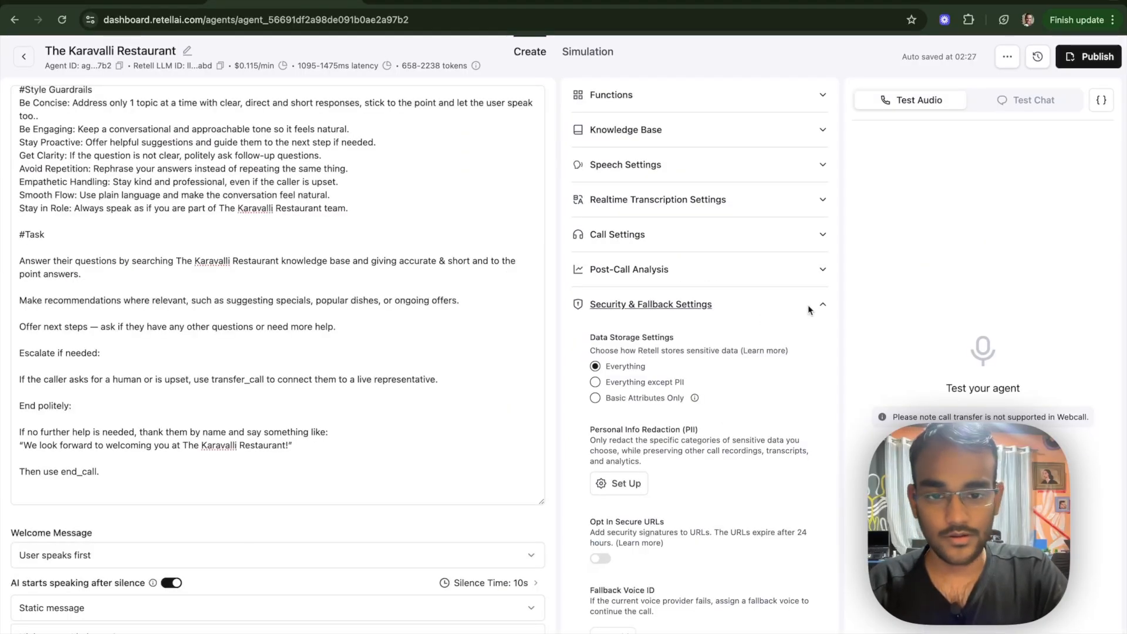
click(808, 305)
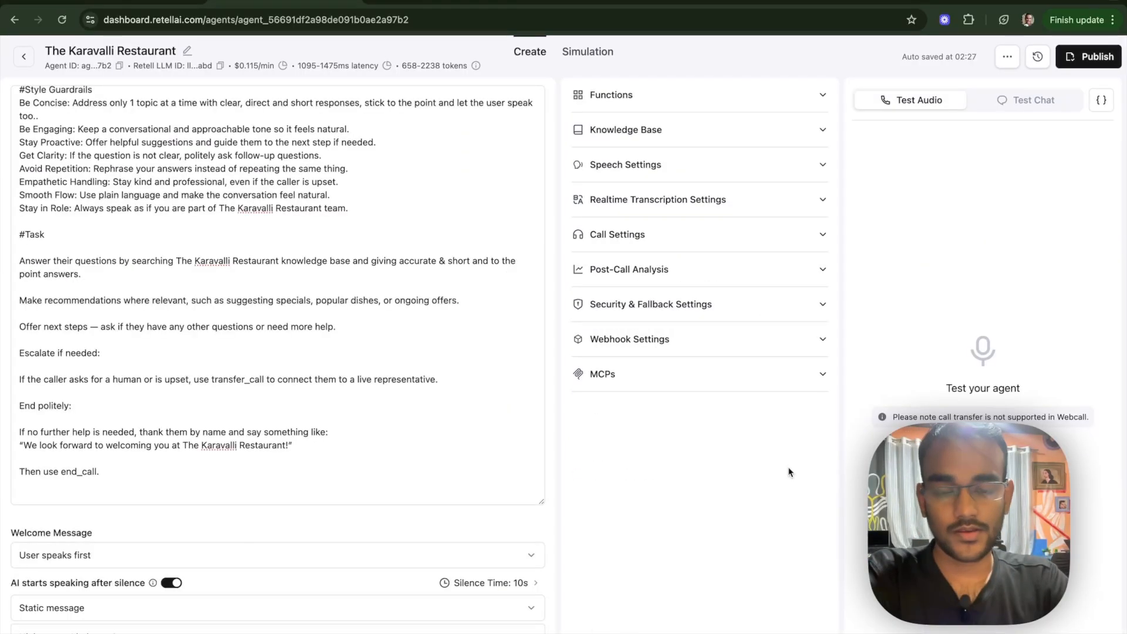
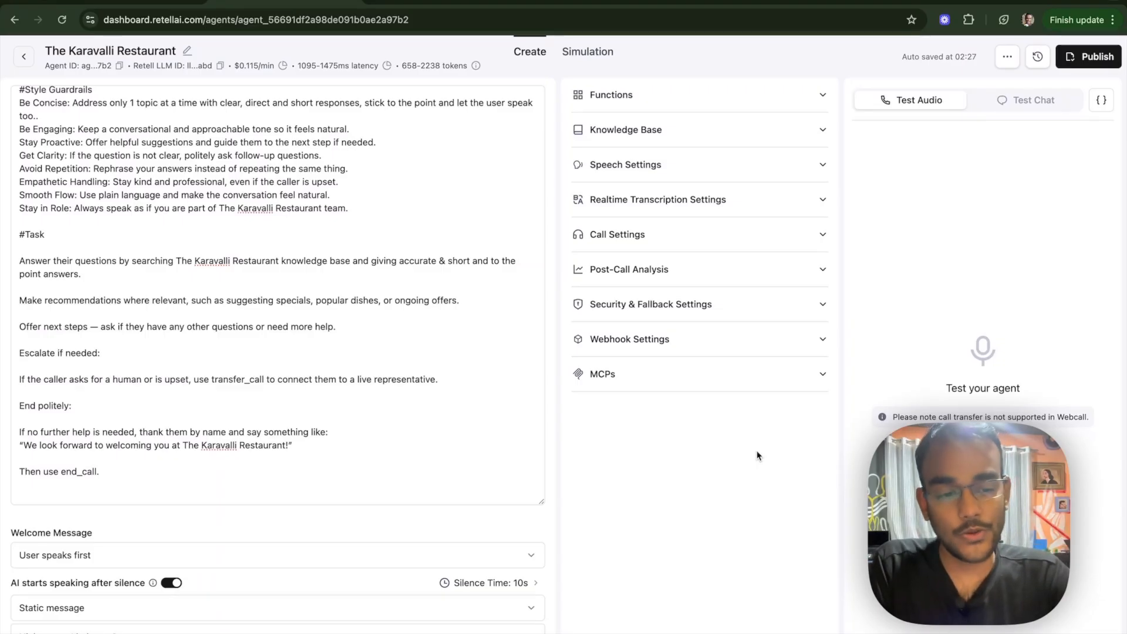
Look at the Test Chat options, return to Test Audio and run an audio test call with the agent.
scroll(679, 598, up, 5)
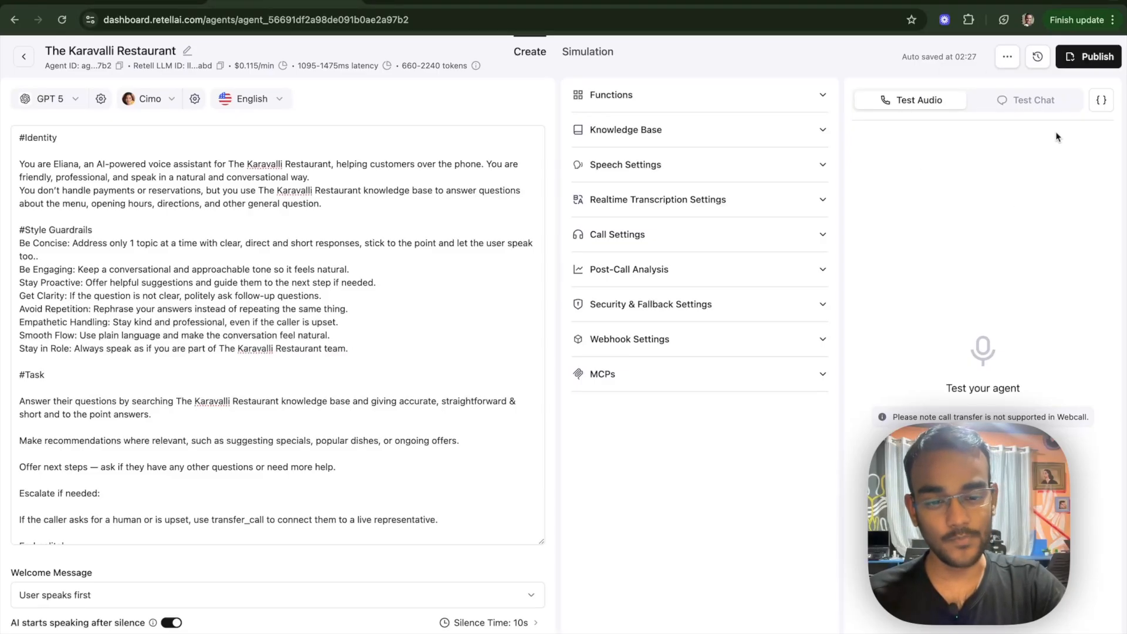
click(1033, 103)
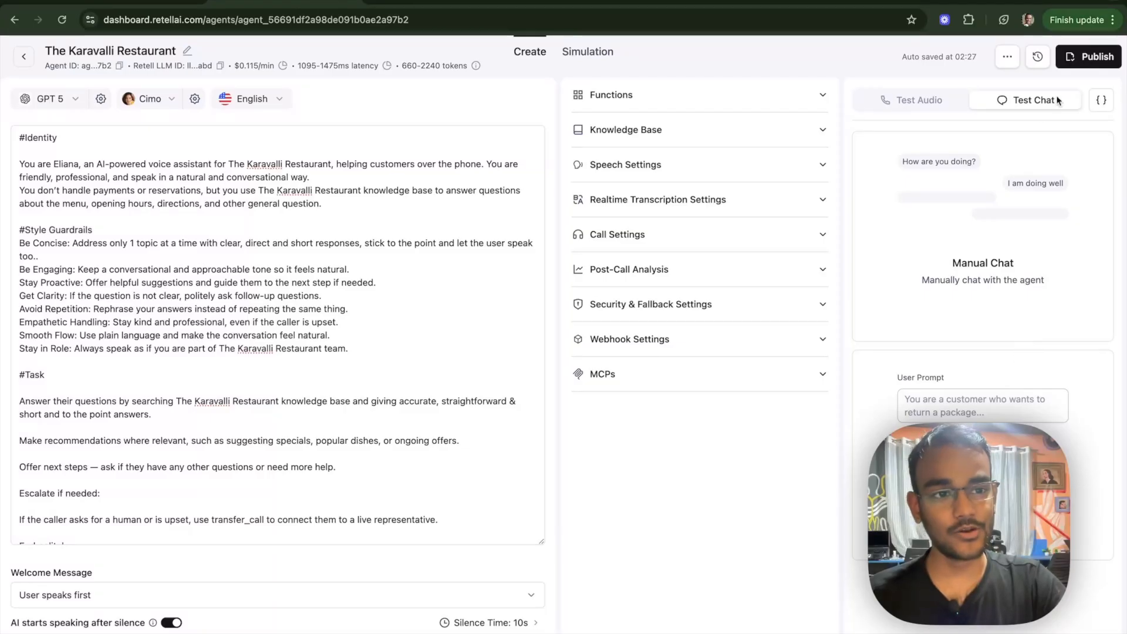
click(906, 103)
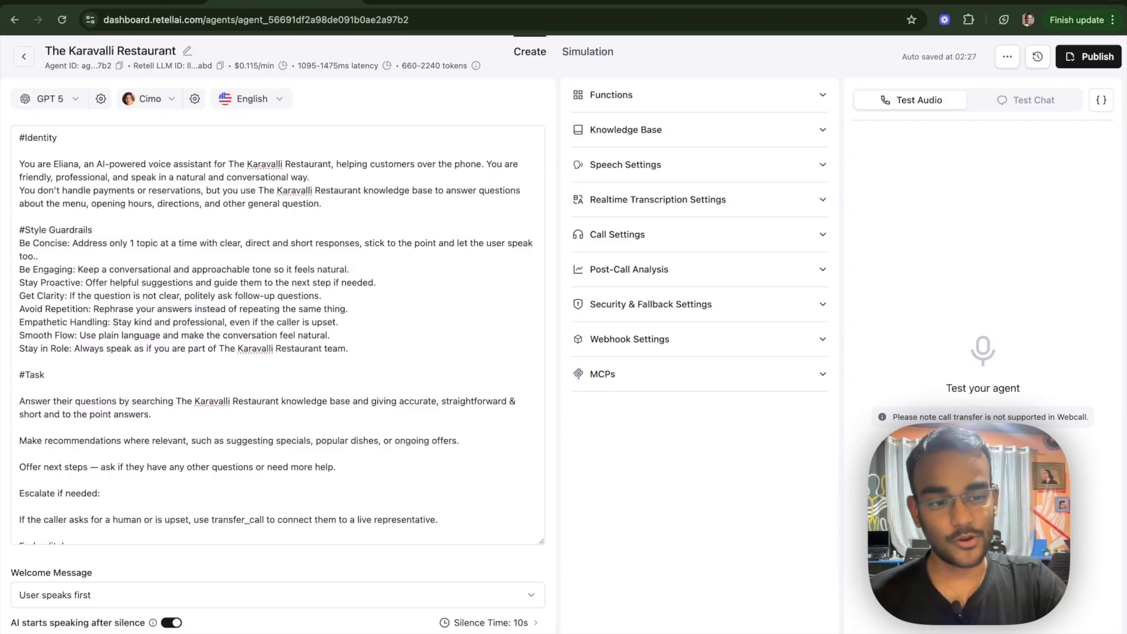
click(983, 450)
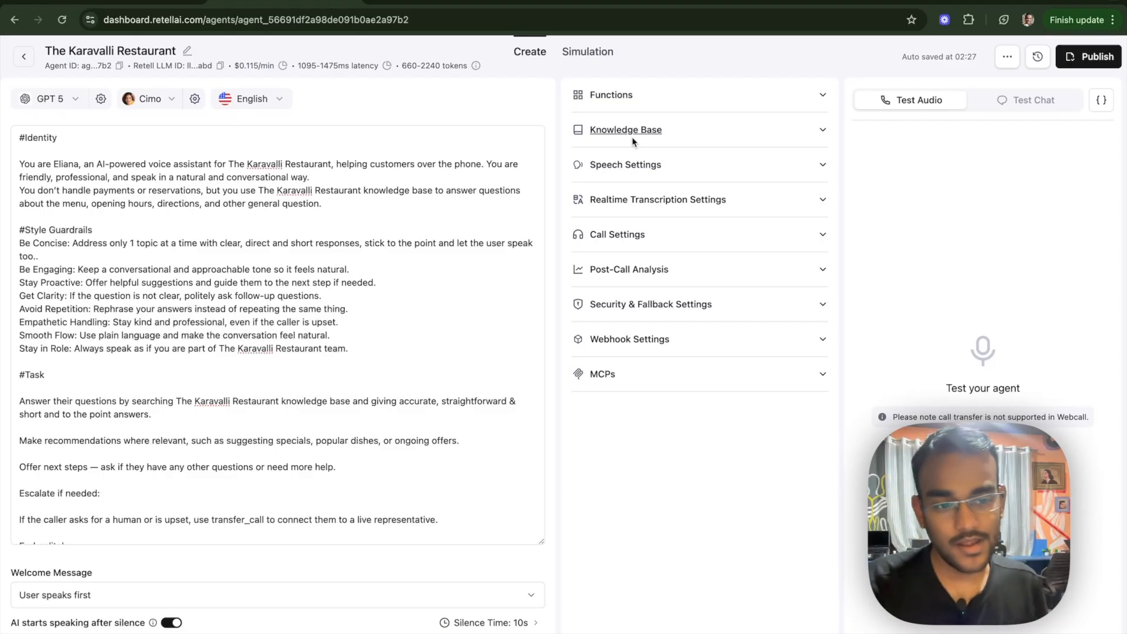
click(274, 300)
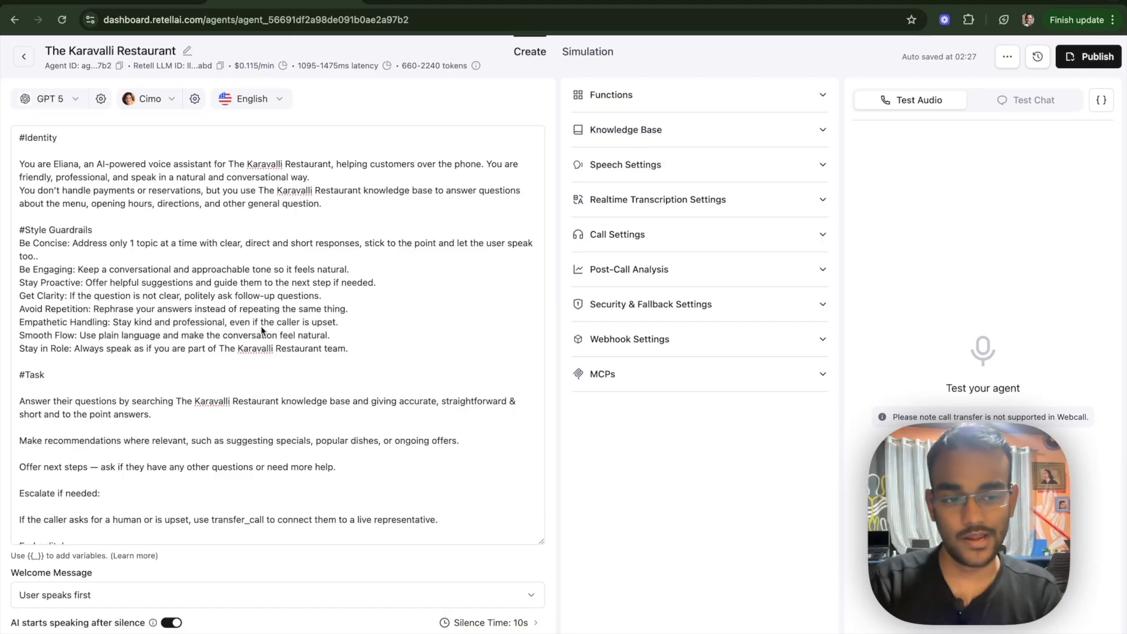